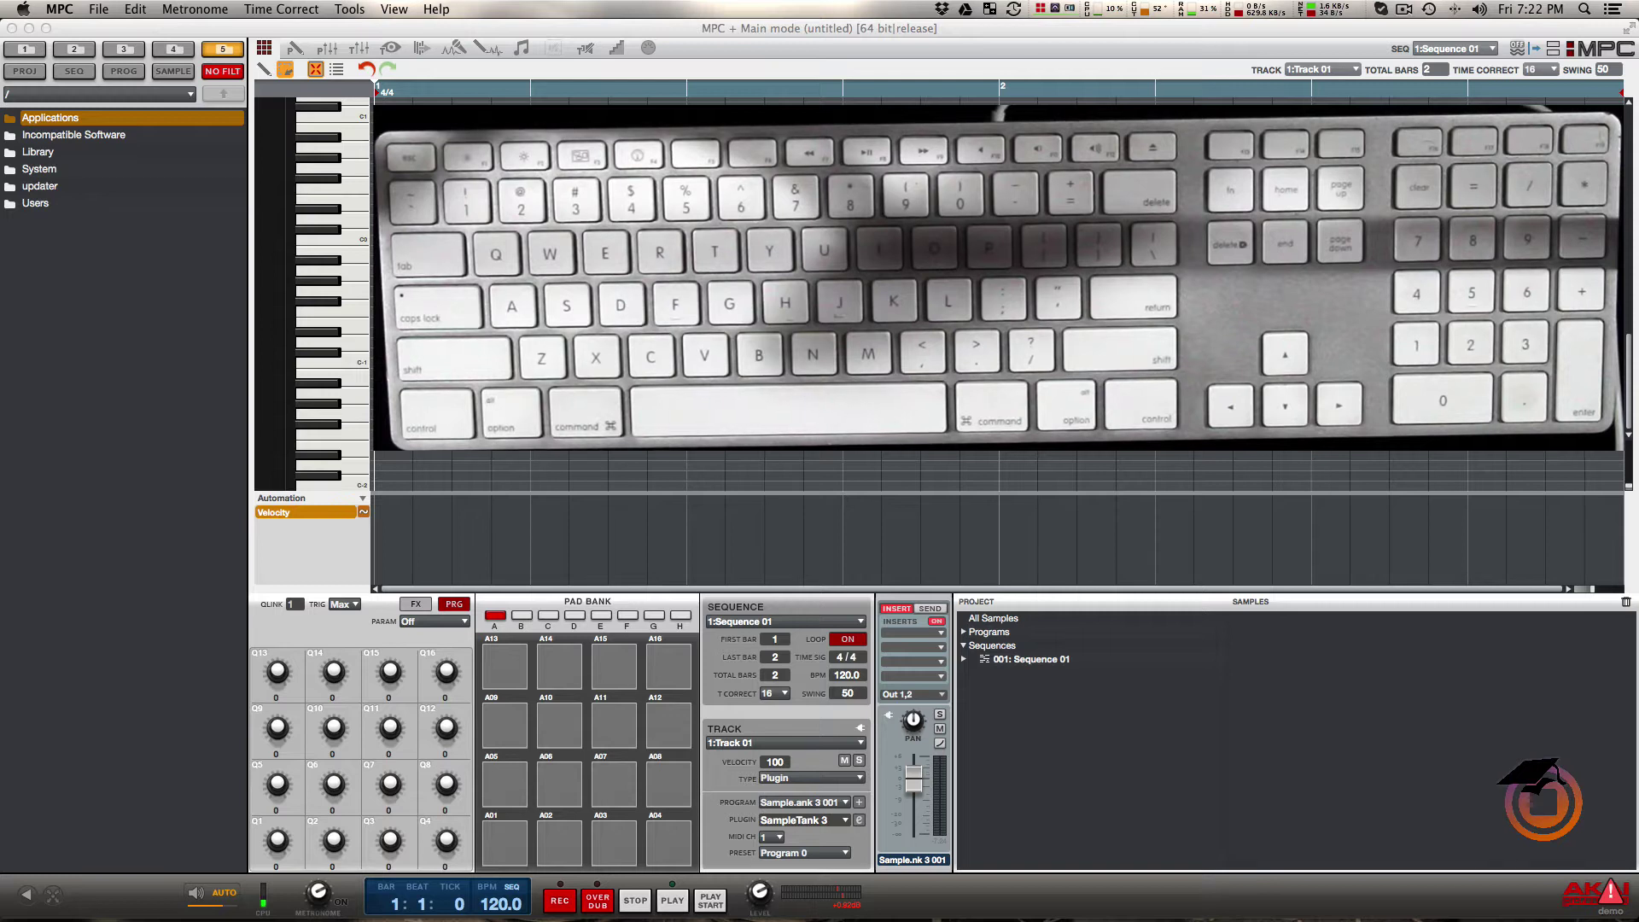
Show the on-screen MIDI keyboard via Tools, then toggle it off and back on with the shortcut
left_click(349, 11)
left_click(350, 10)
left_click(350, 10)
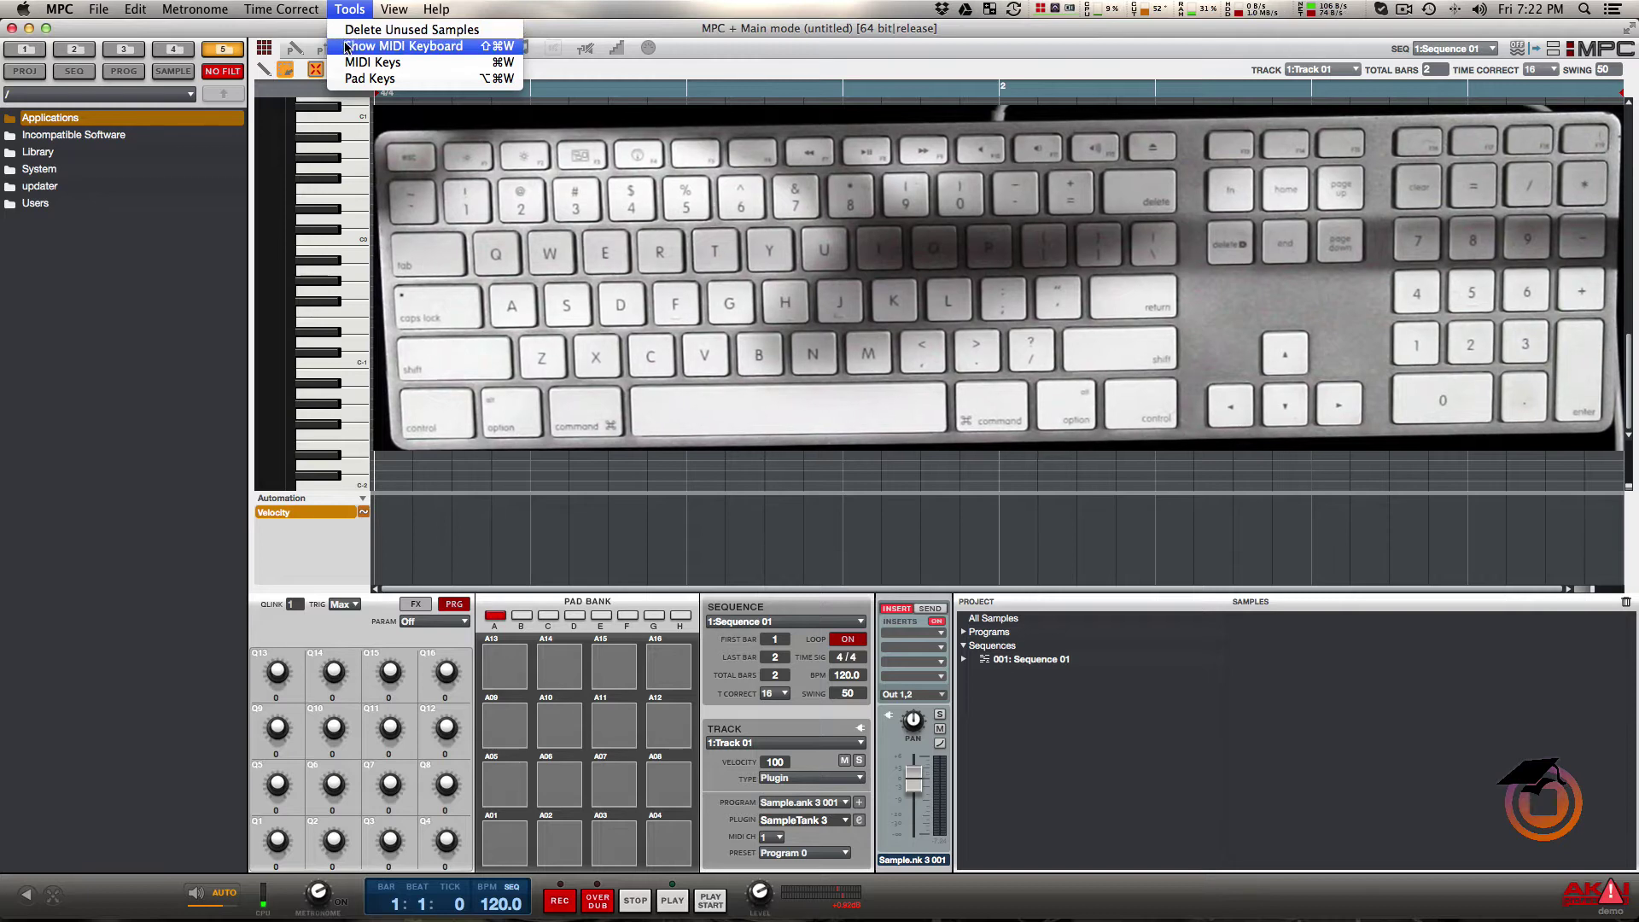
left_click(487, 53)
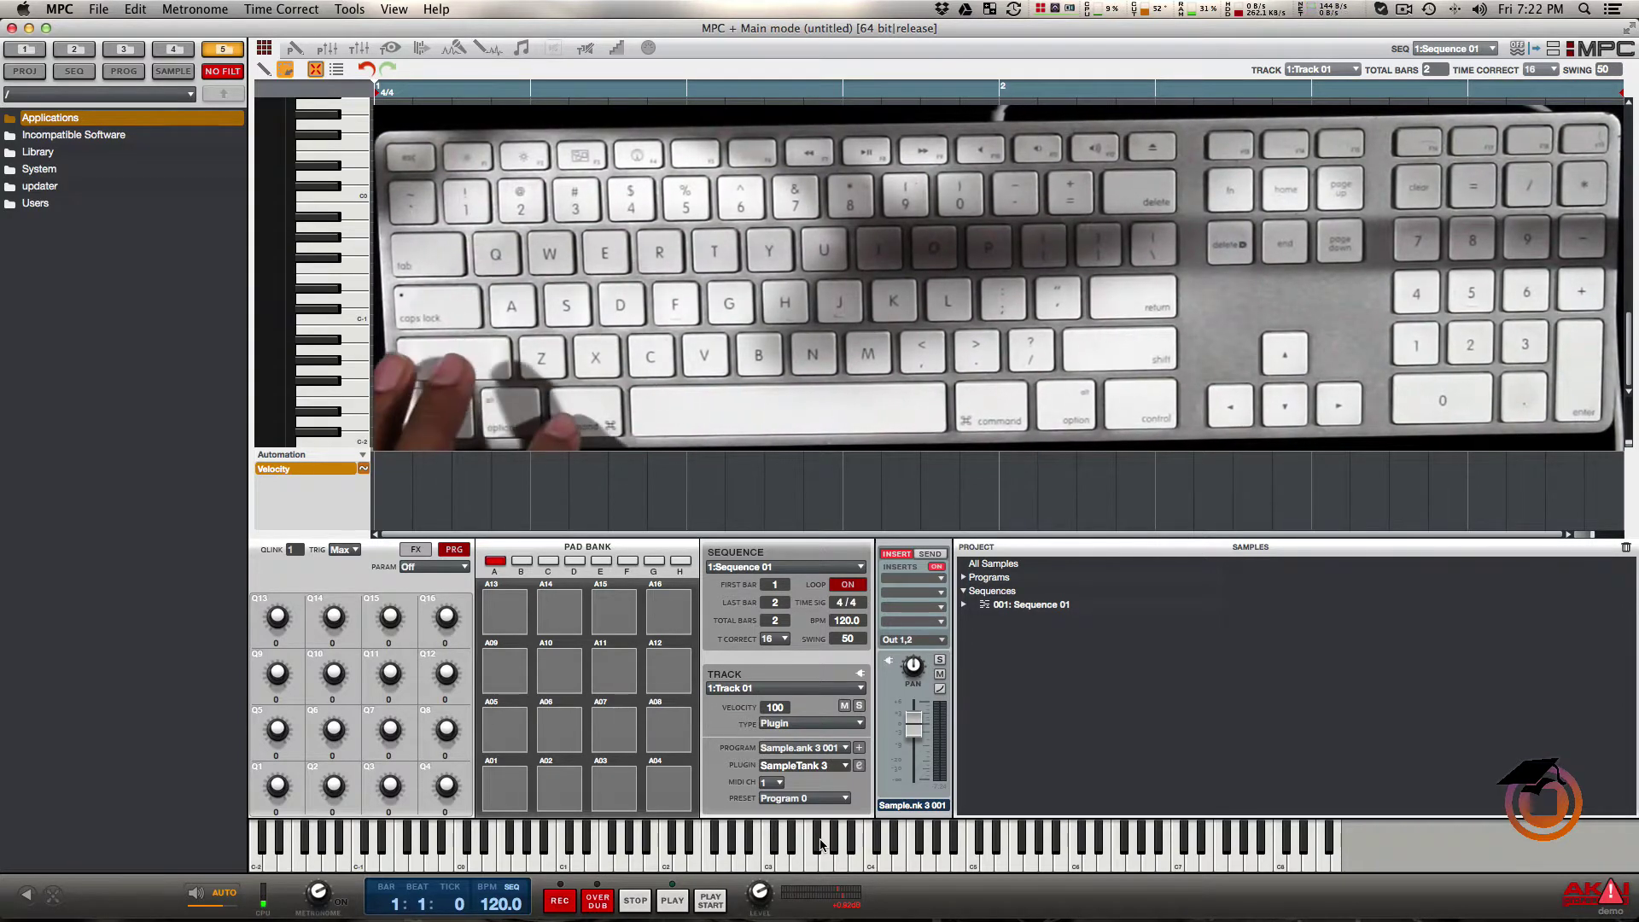
key("super+k")
key("super+k")
key("super+k")
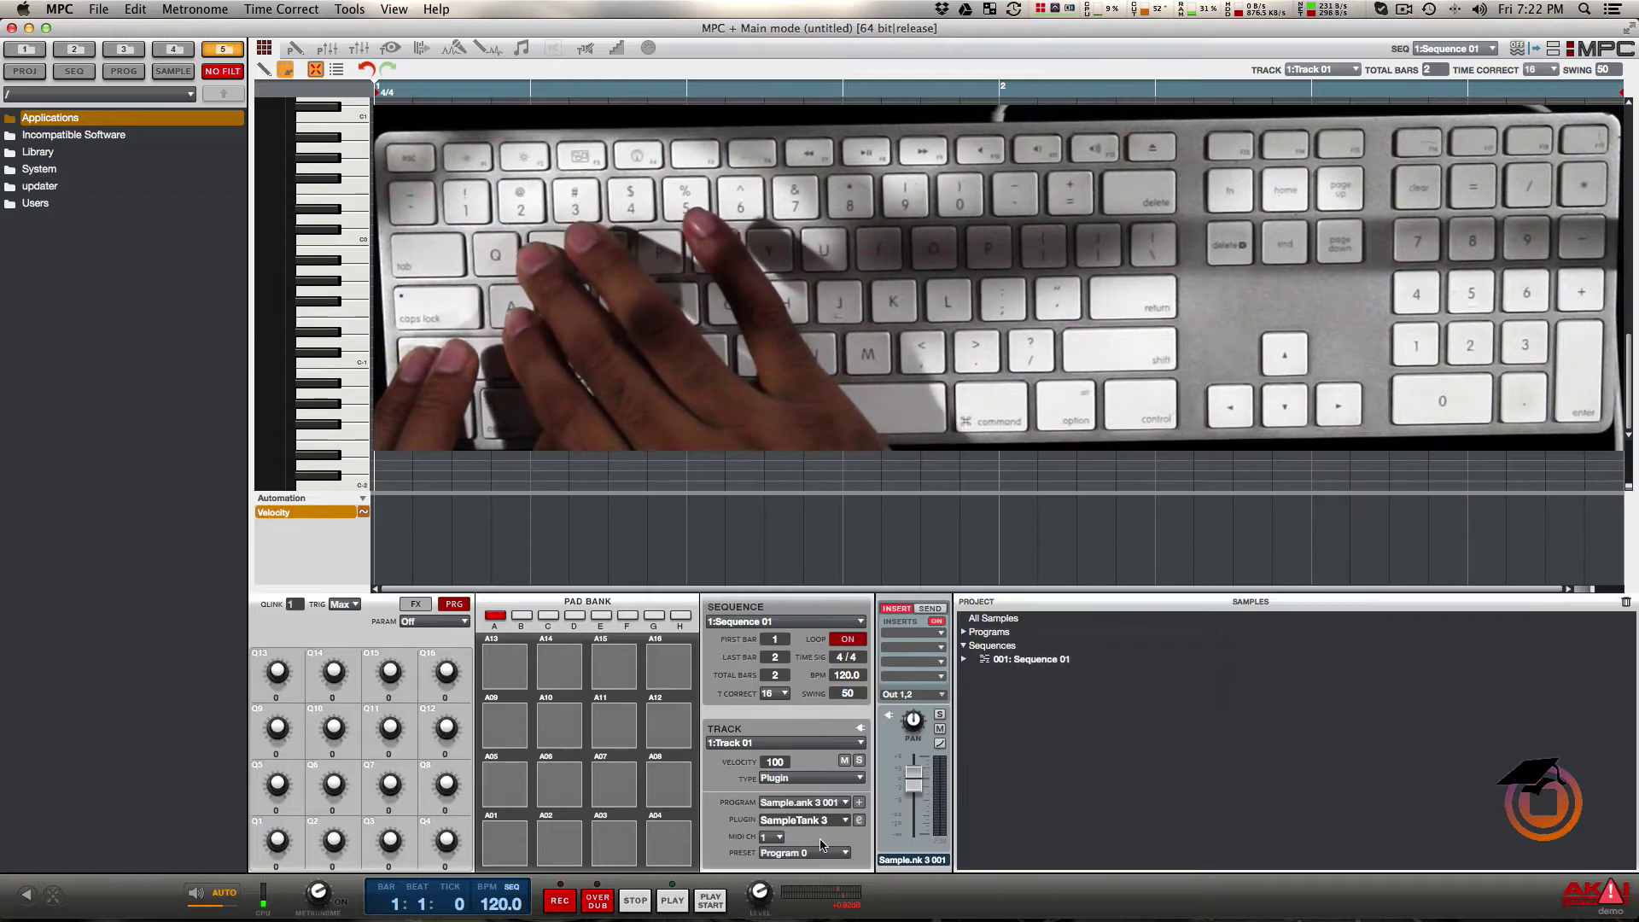
key("super+k")
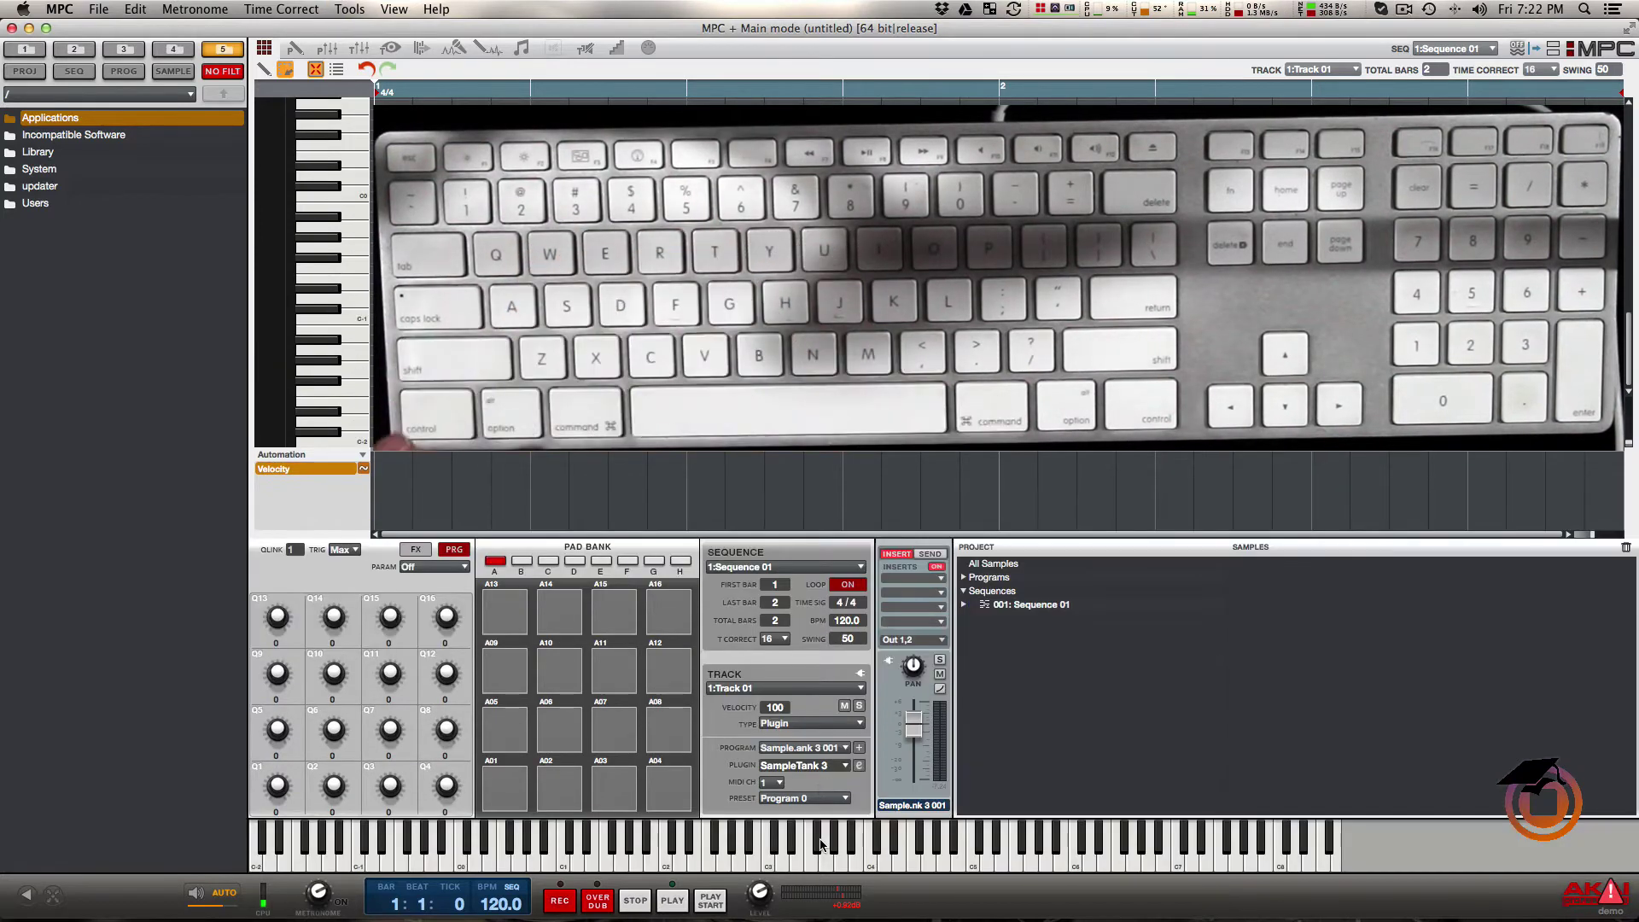
Open and close the SampleTank window, then play seven notes on the on-screen piano keyboard
left_click(859, 765)
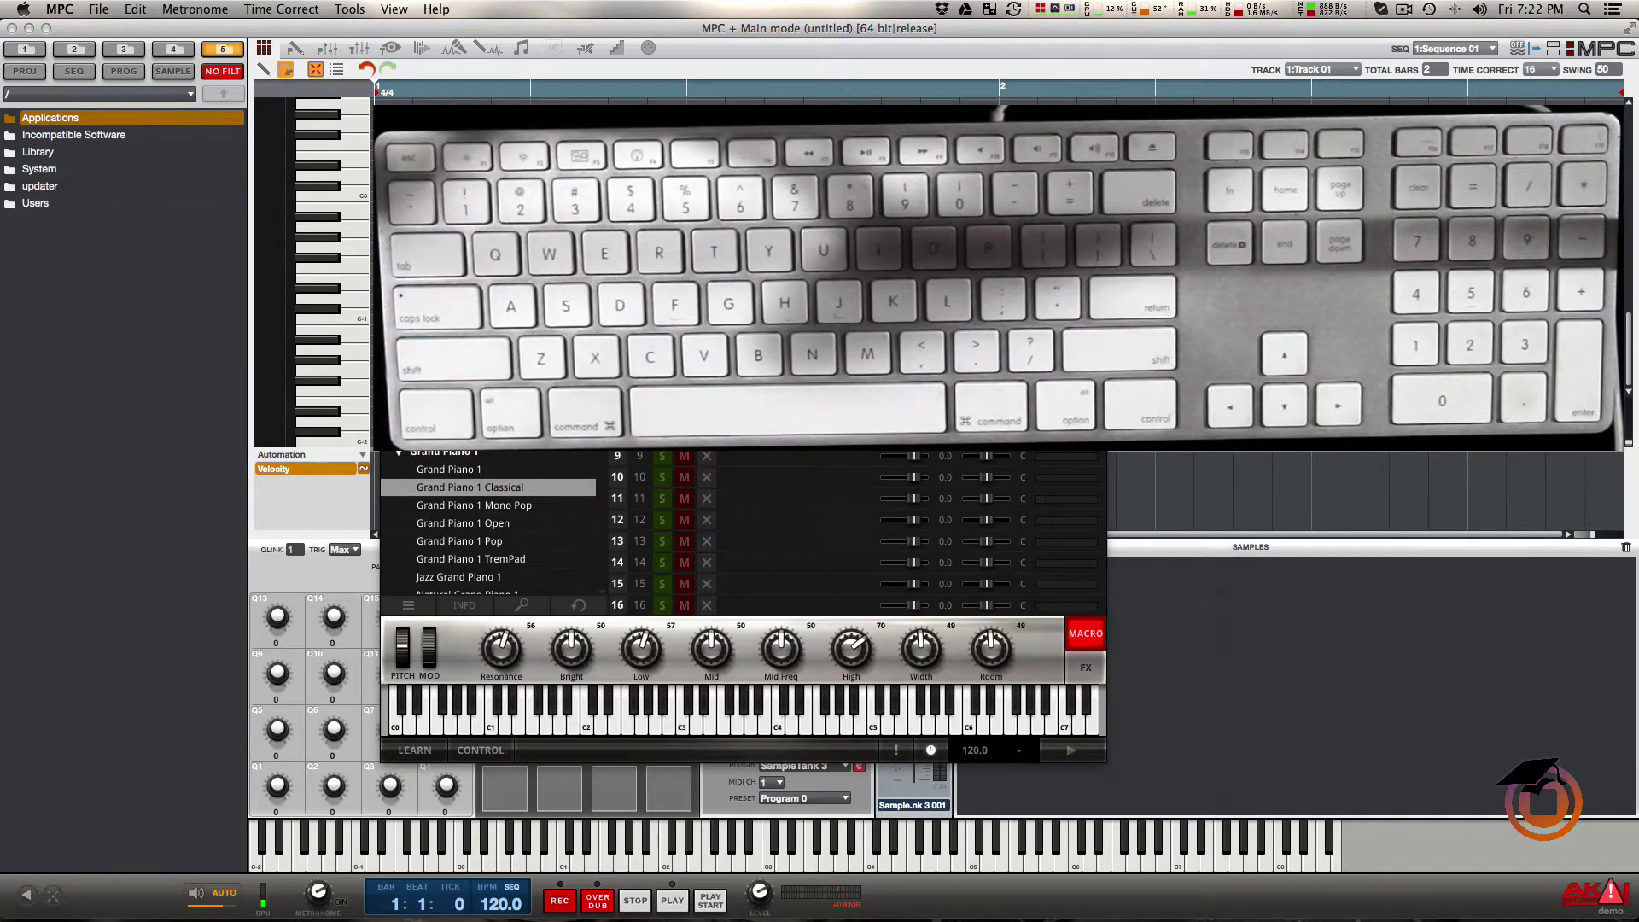
left_click(390, 175)
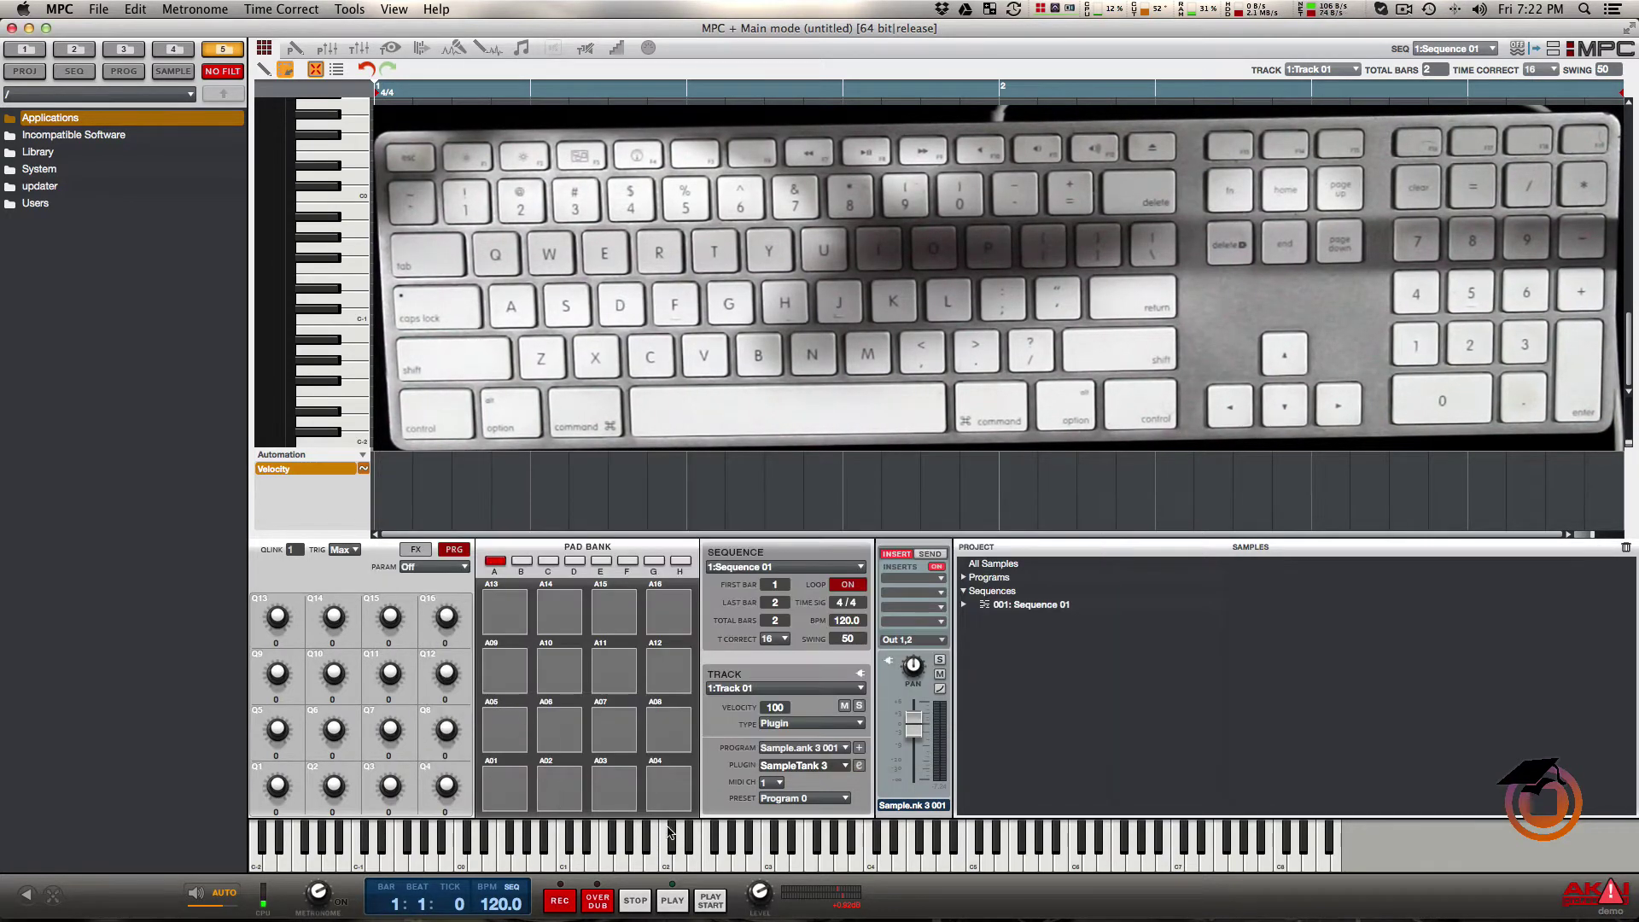
left_click(707, 860)
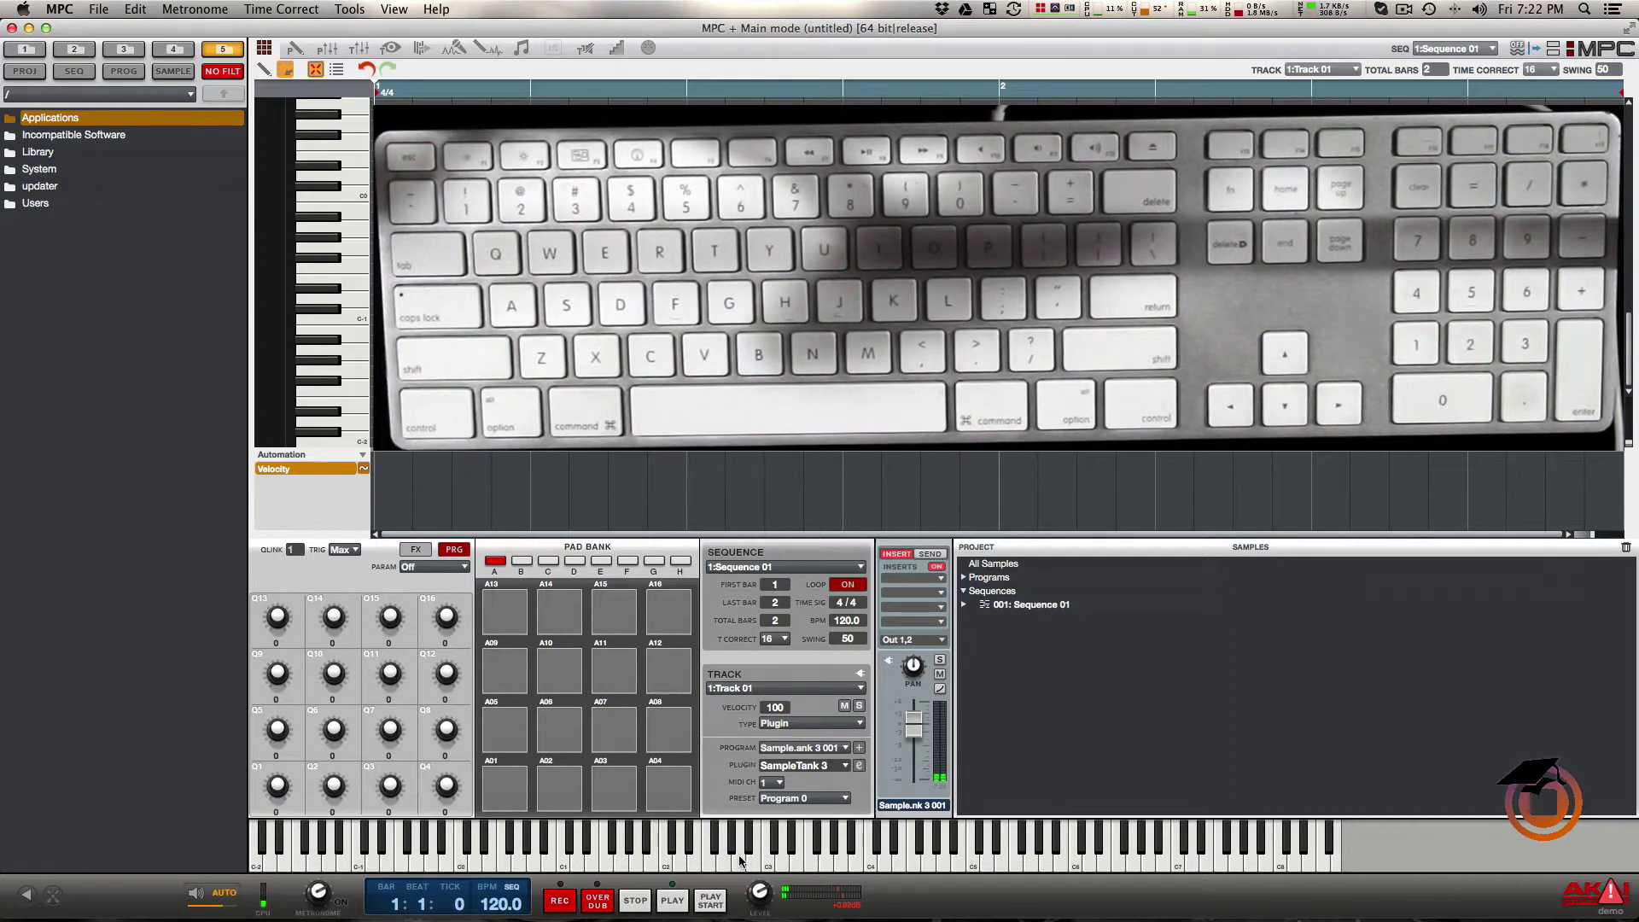
left_click(739, 860)
left_click(757, 860)
left_click(798, 860)
left_click(857, 861)
left_click(886, 858)
left_click(915, 860)
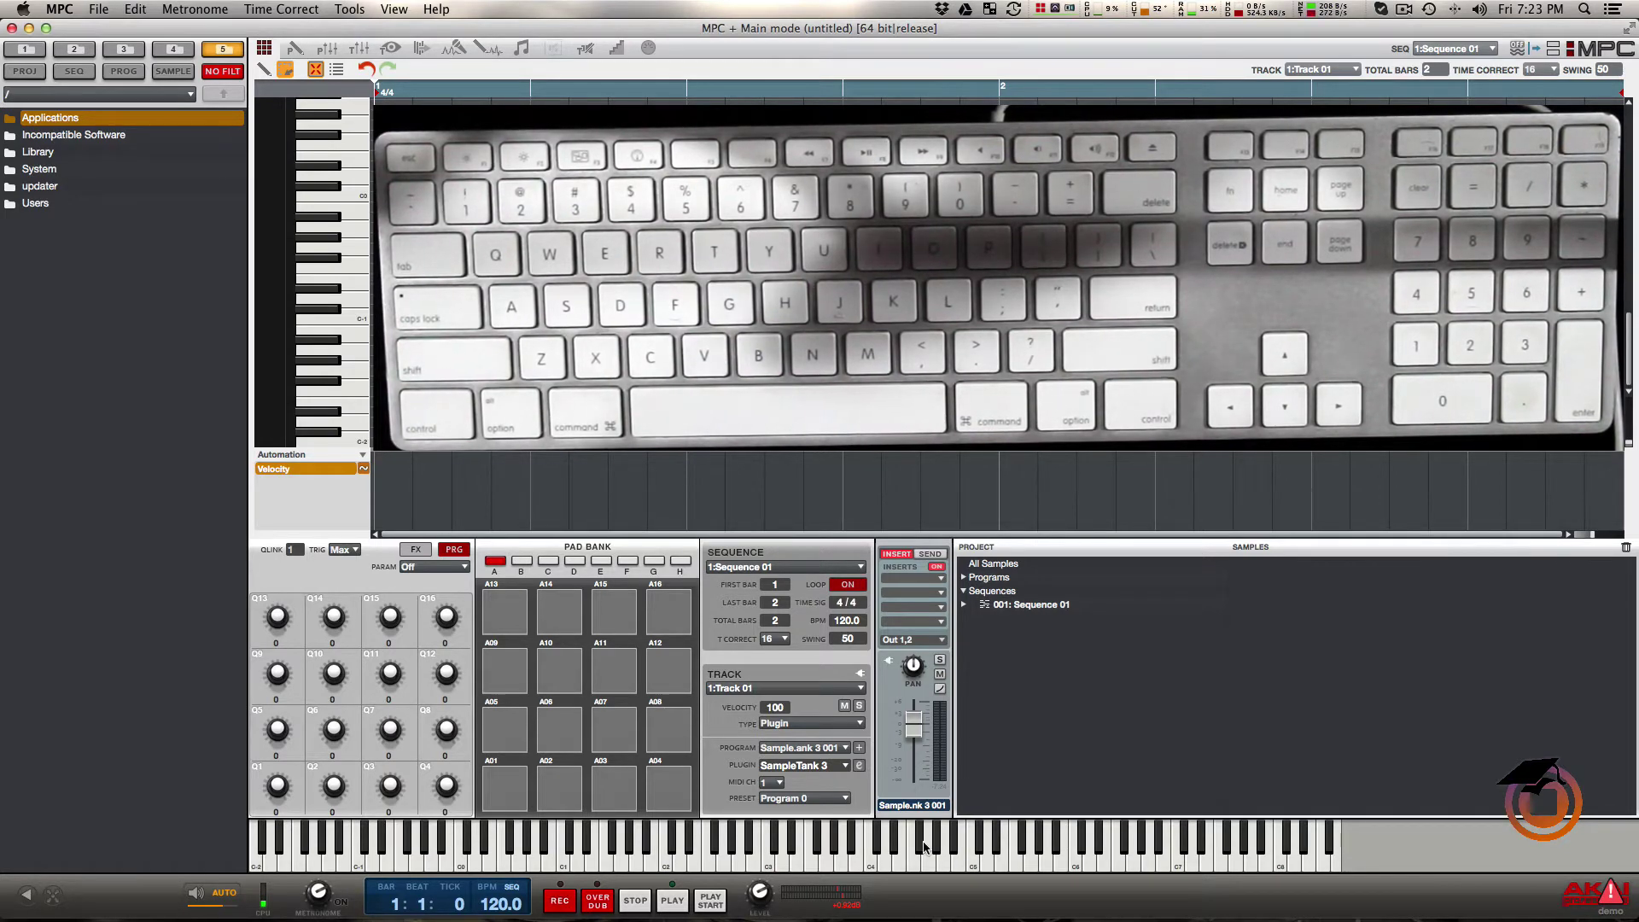
Enable MIDI Keys from the Tools menu, toggle it off and on, leaving it enabled
left_click(345, 10)
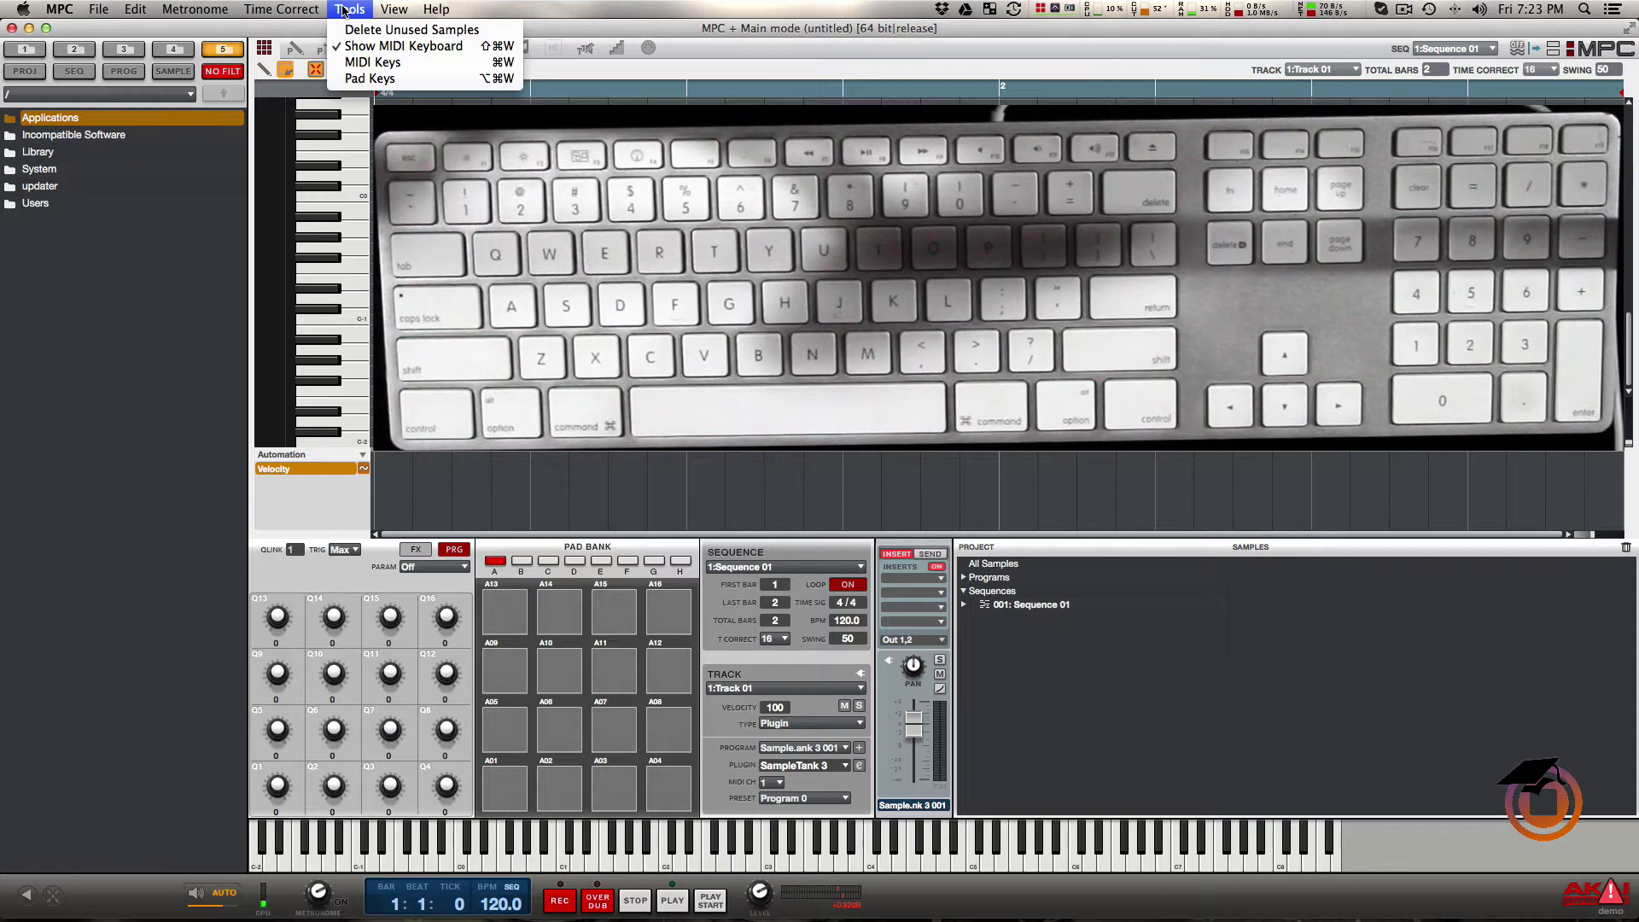
left_click(482, 64)
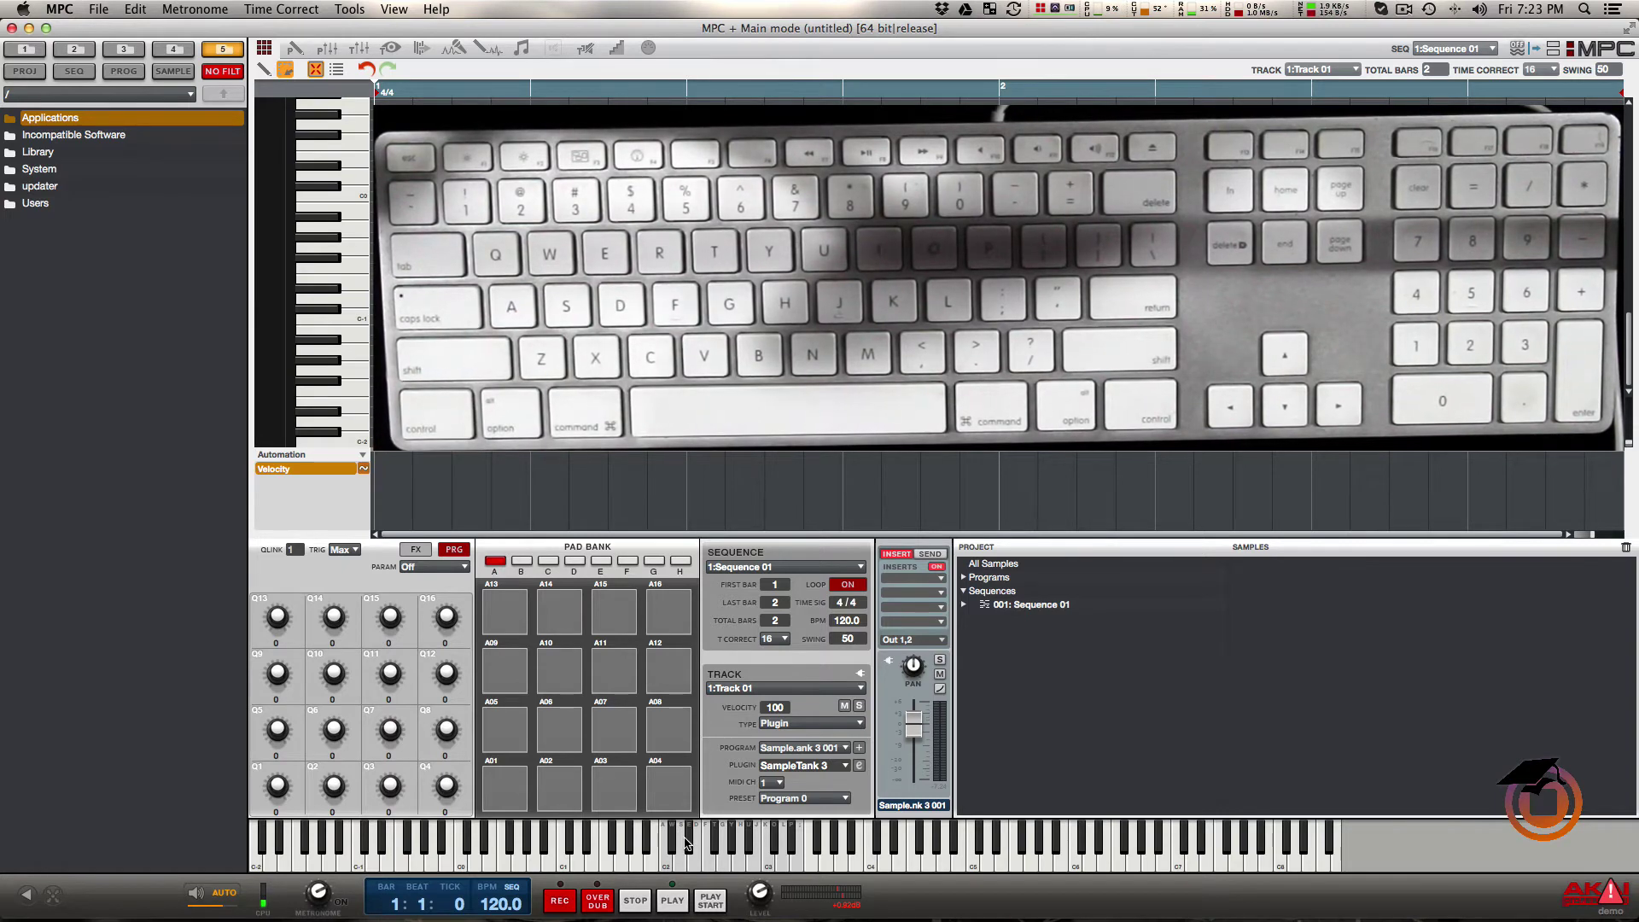
key("z")
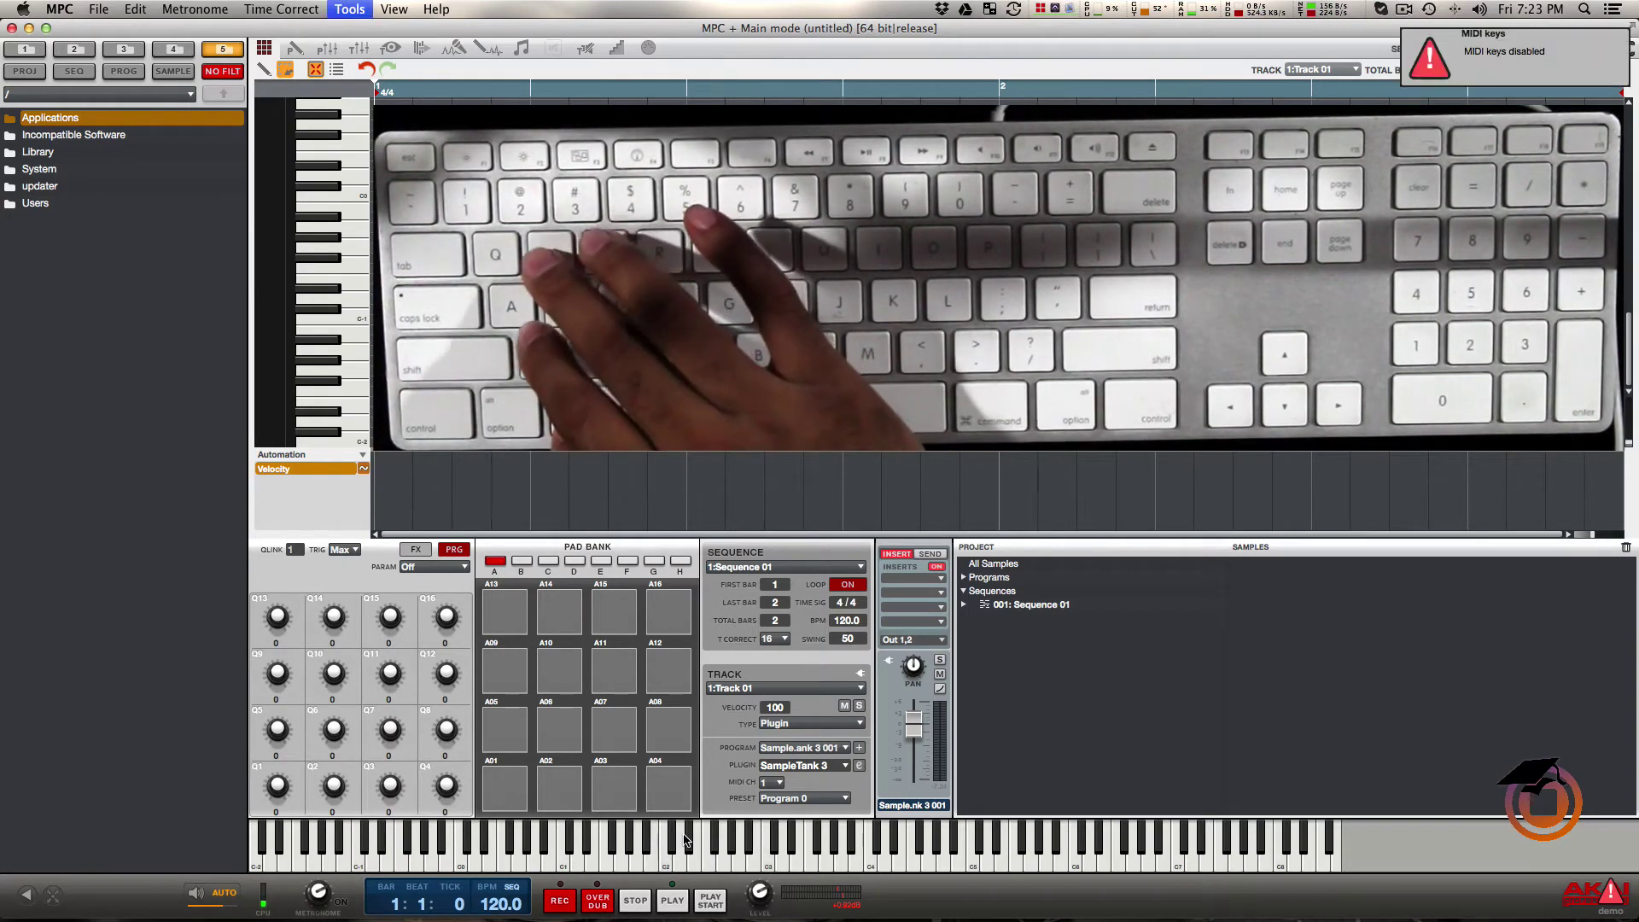
key("Caps_Lock")
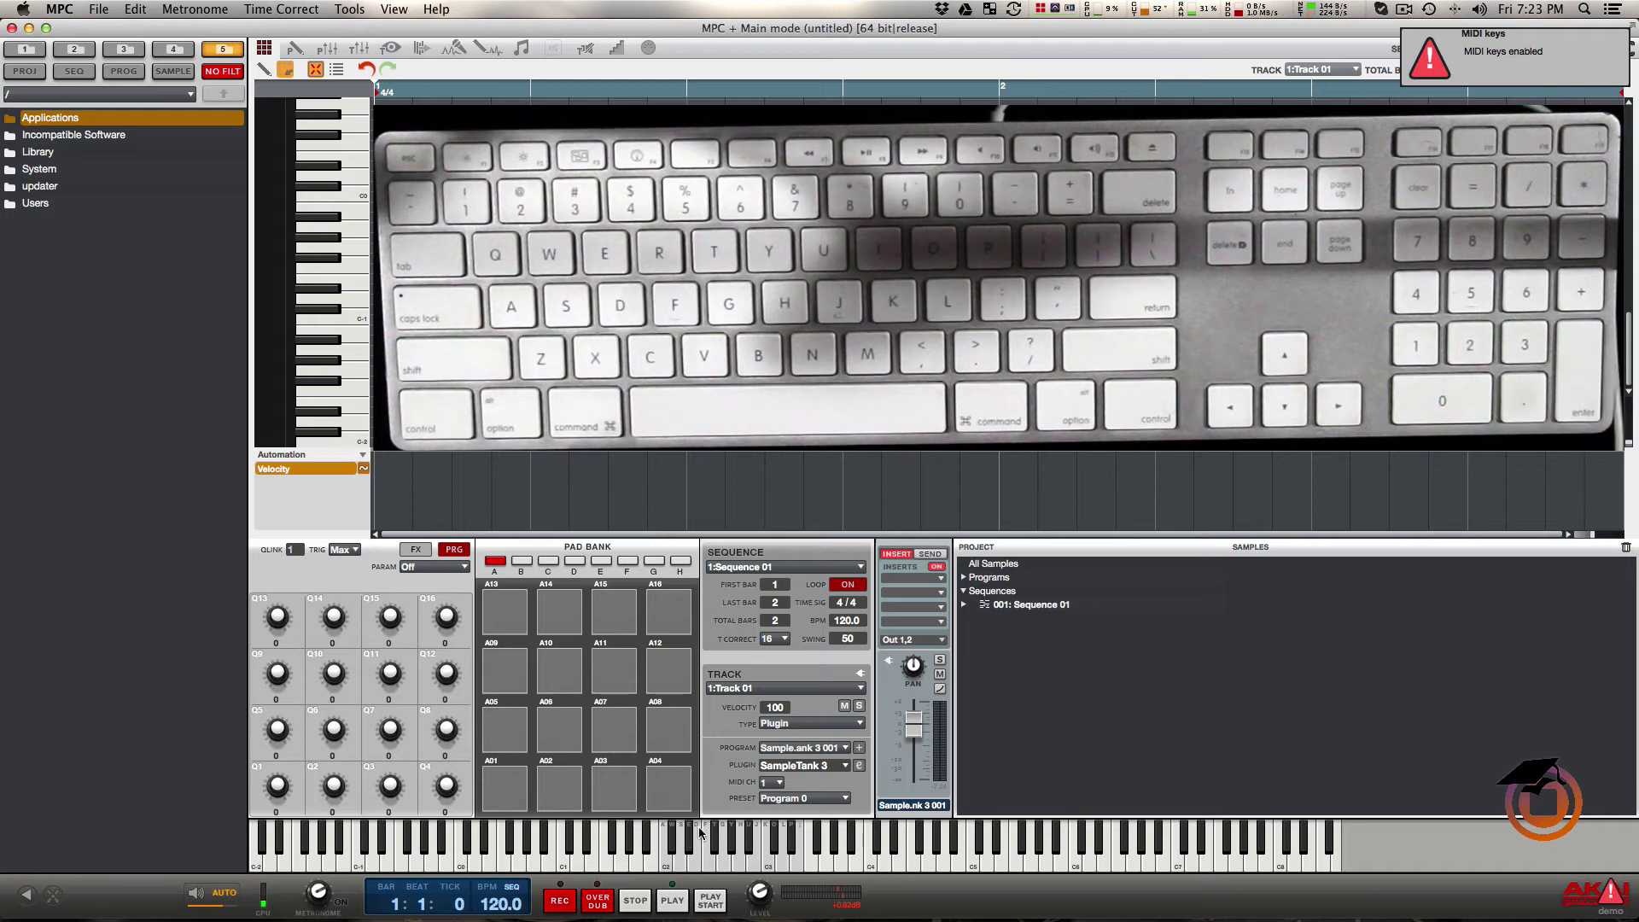
key("Caps_Lock")
key("Caps_Lock")
key("Caps_Lock")
key("Caps_Lock")
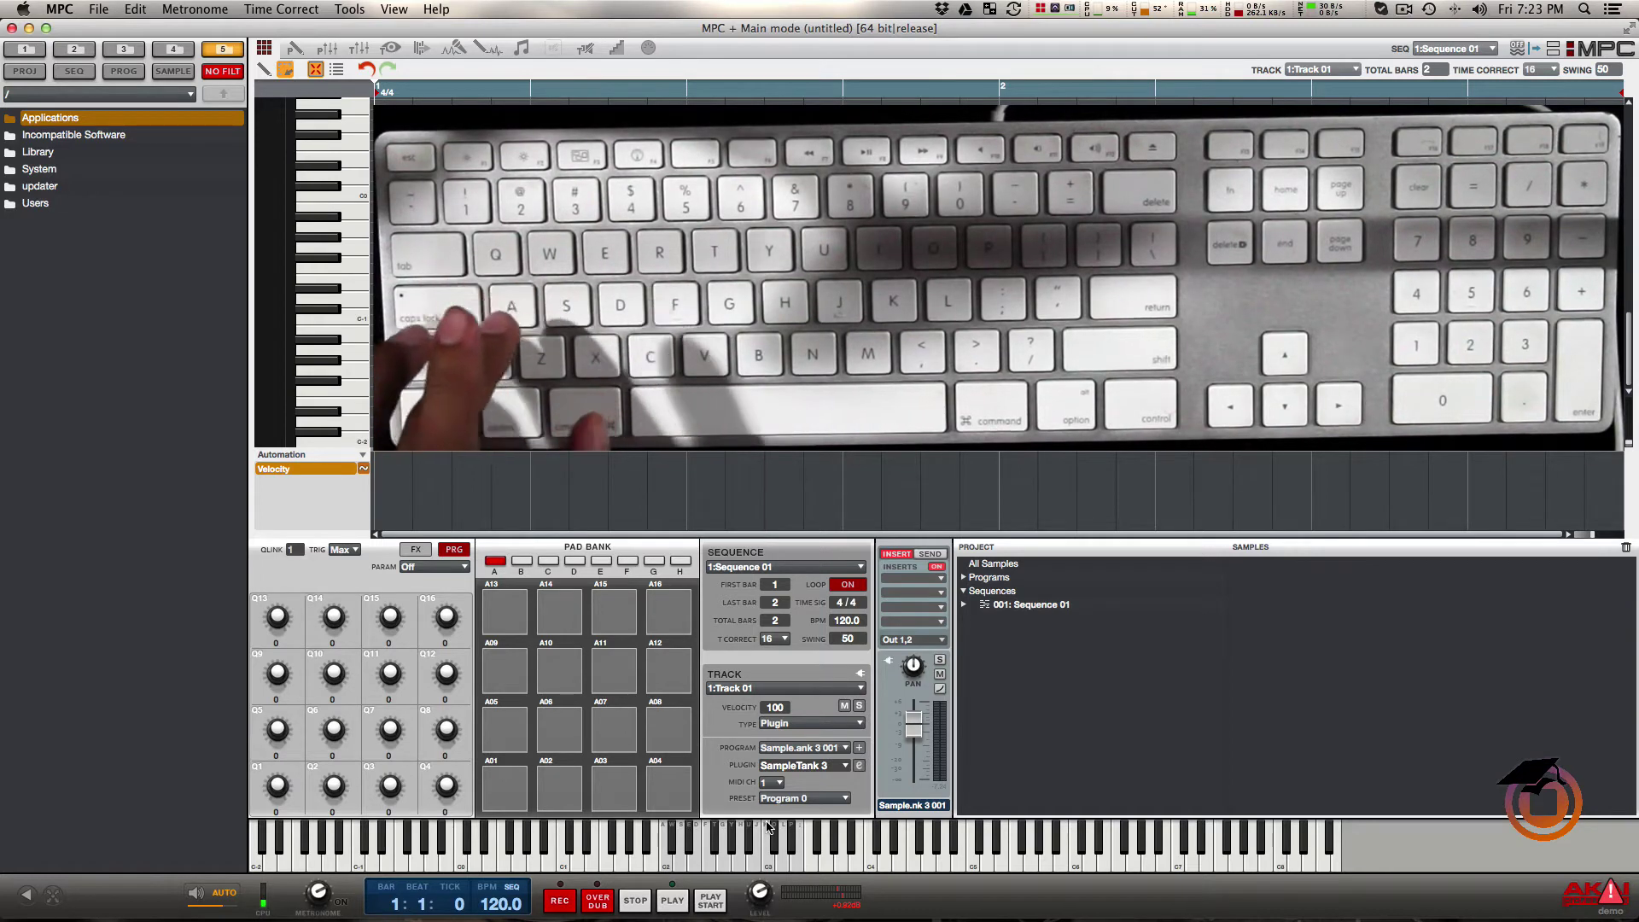
Play piano notes with the A and K keys, K sounding C3
key("a")
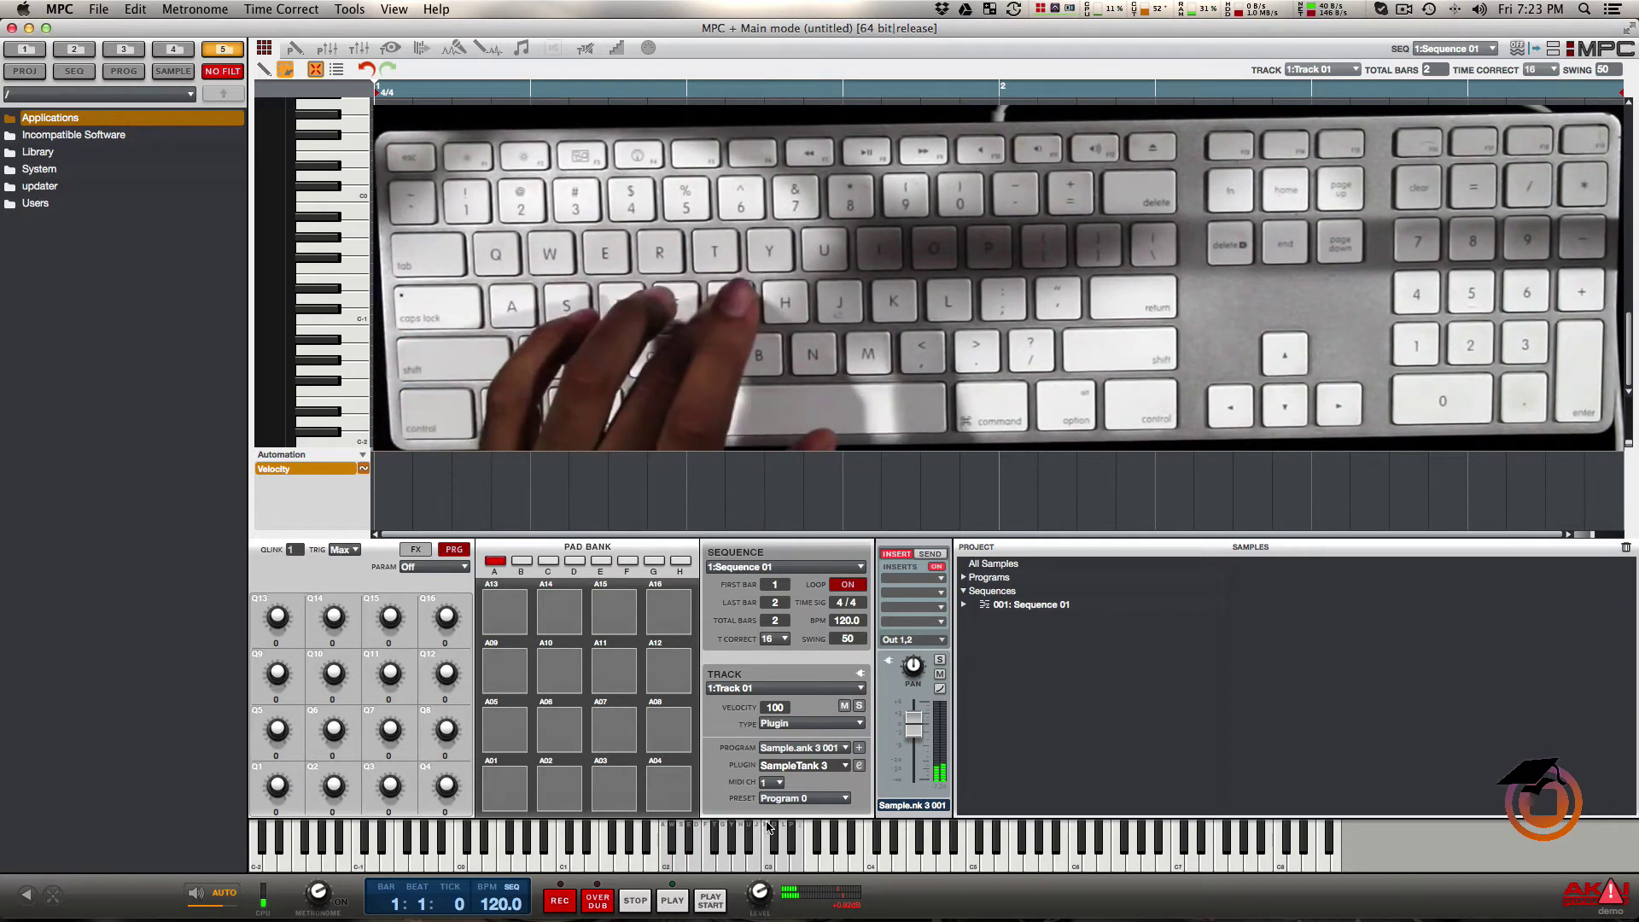
key("k")
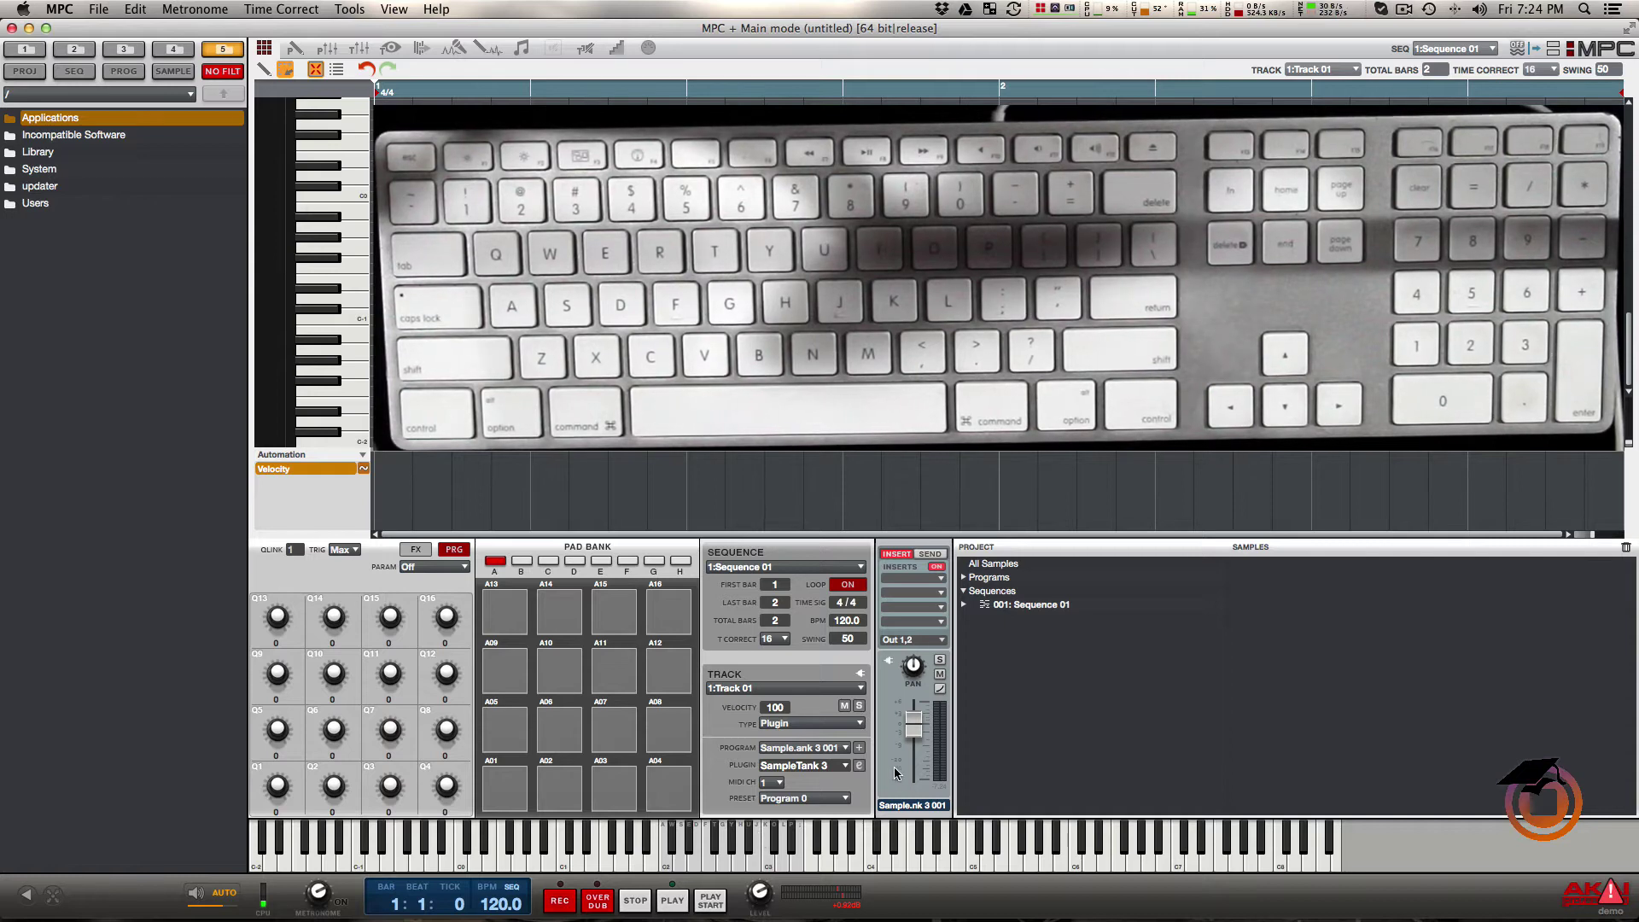
Open the SampleTank 3 window, play a D2 note, then a C minor chord
left_click(860, 765)
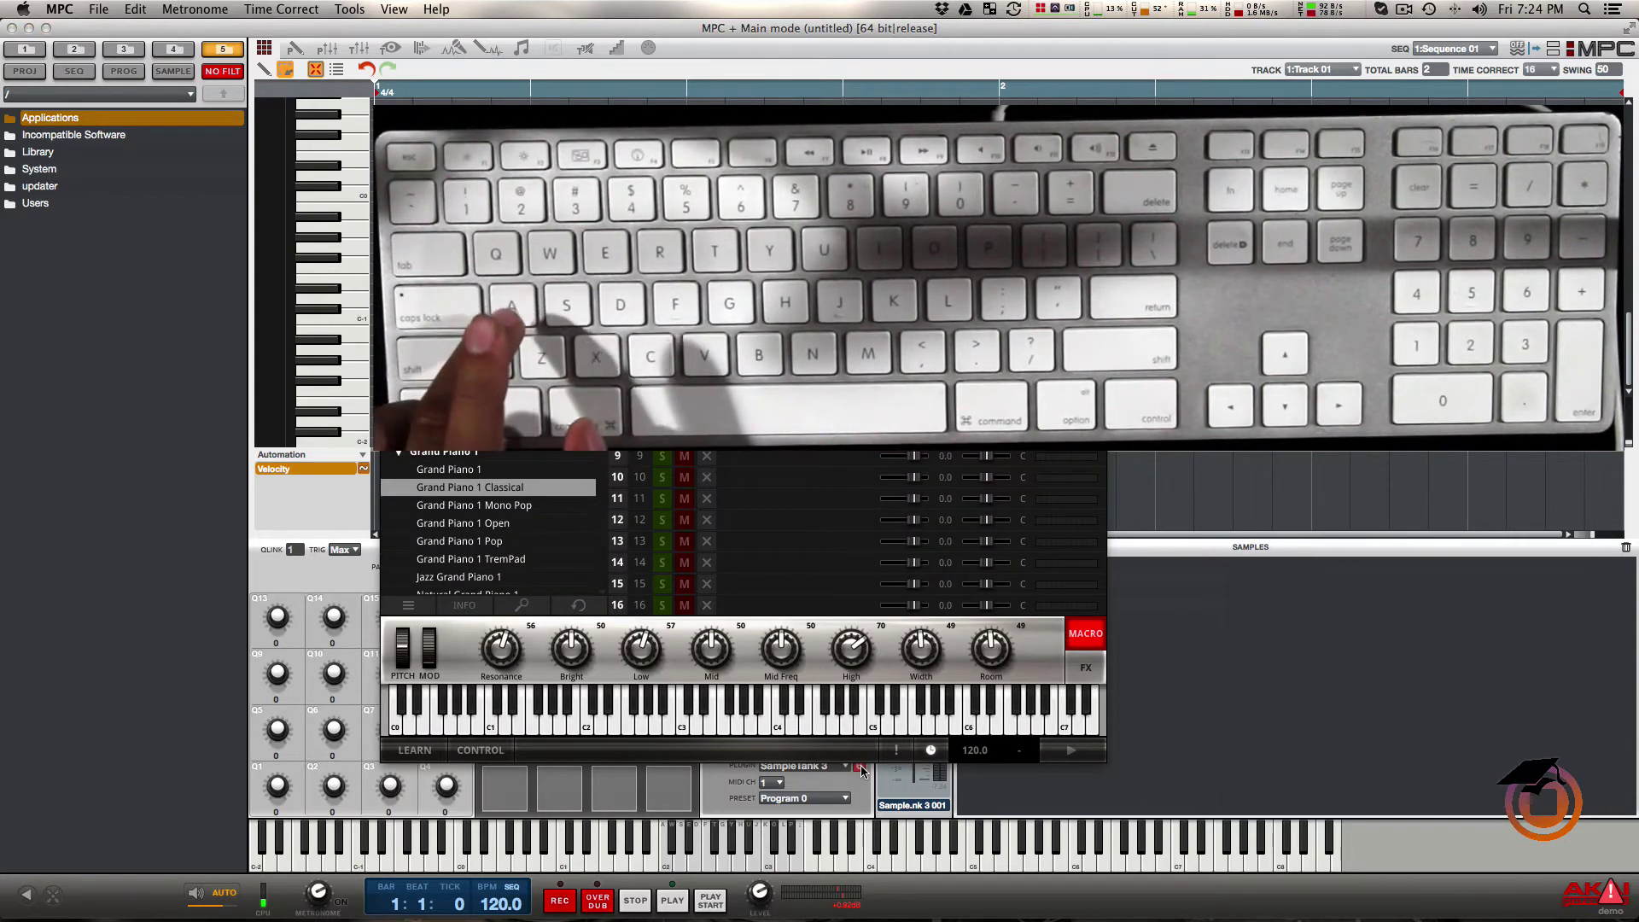
key("s")
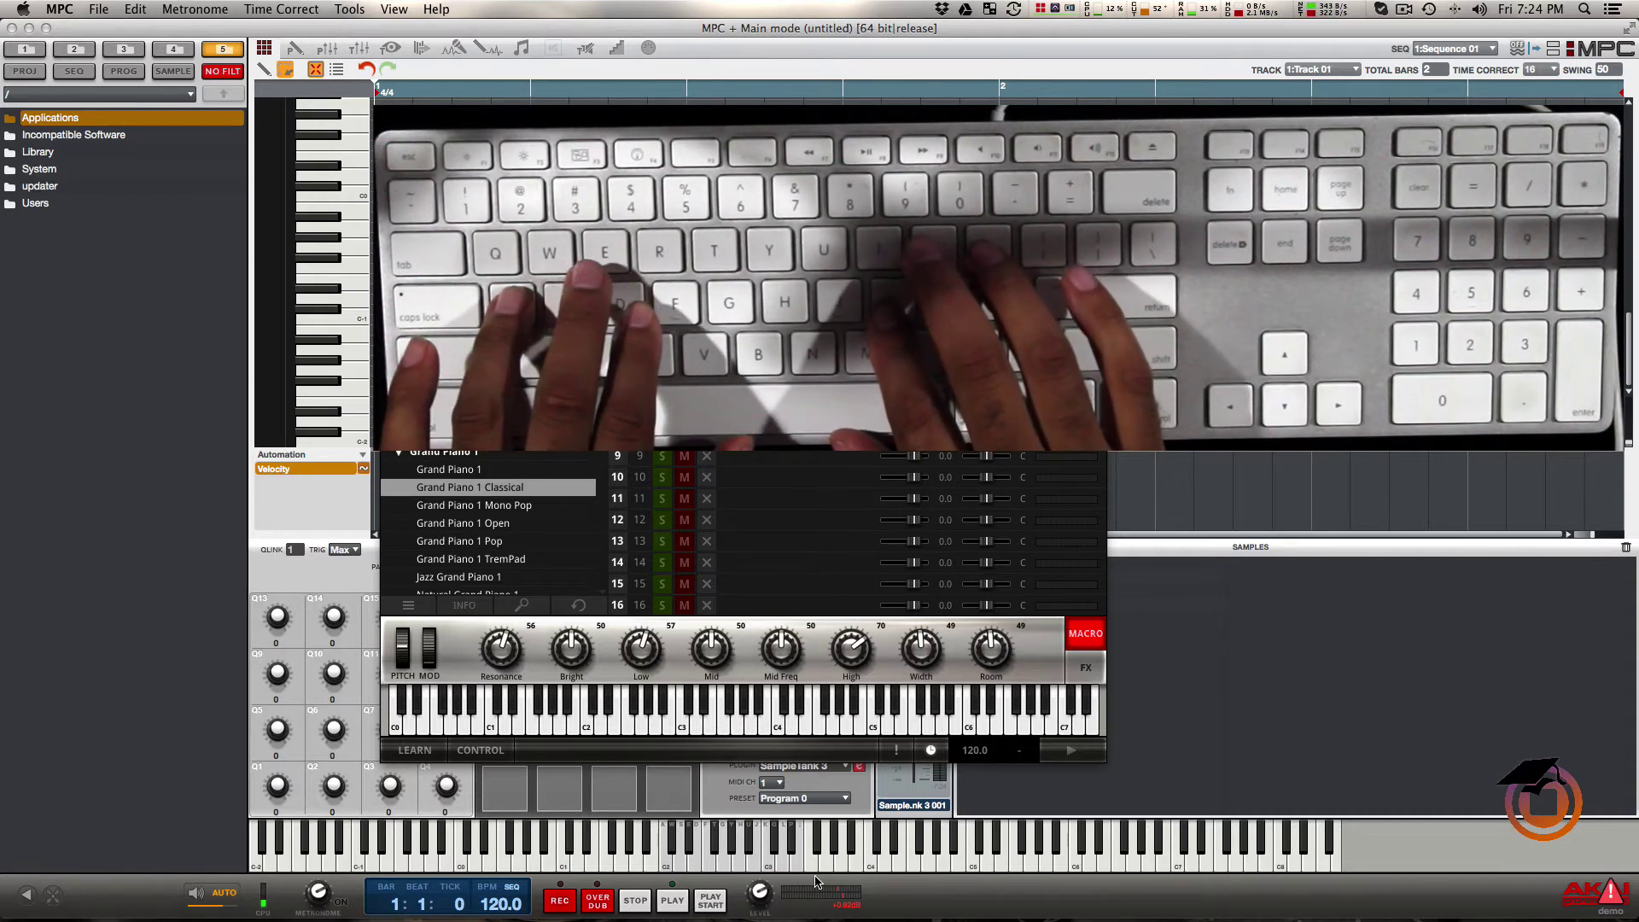
key("a")
key("e")
key("g")
key("a")
key("e")
key("g")
key("k")
key("p")
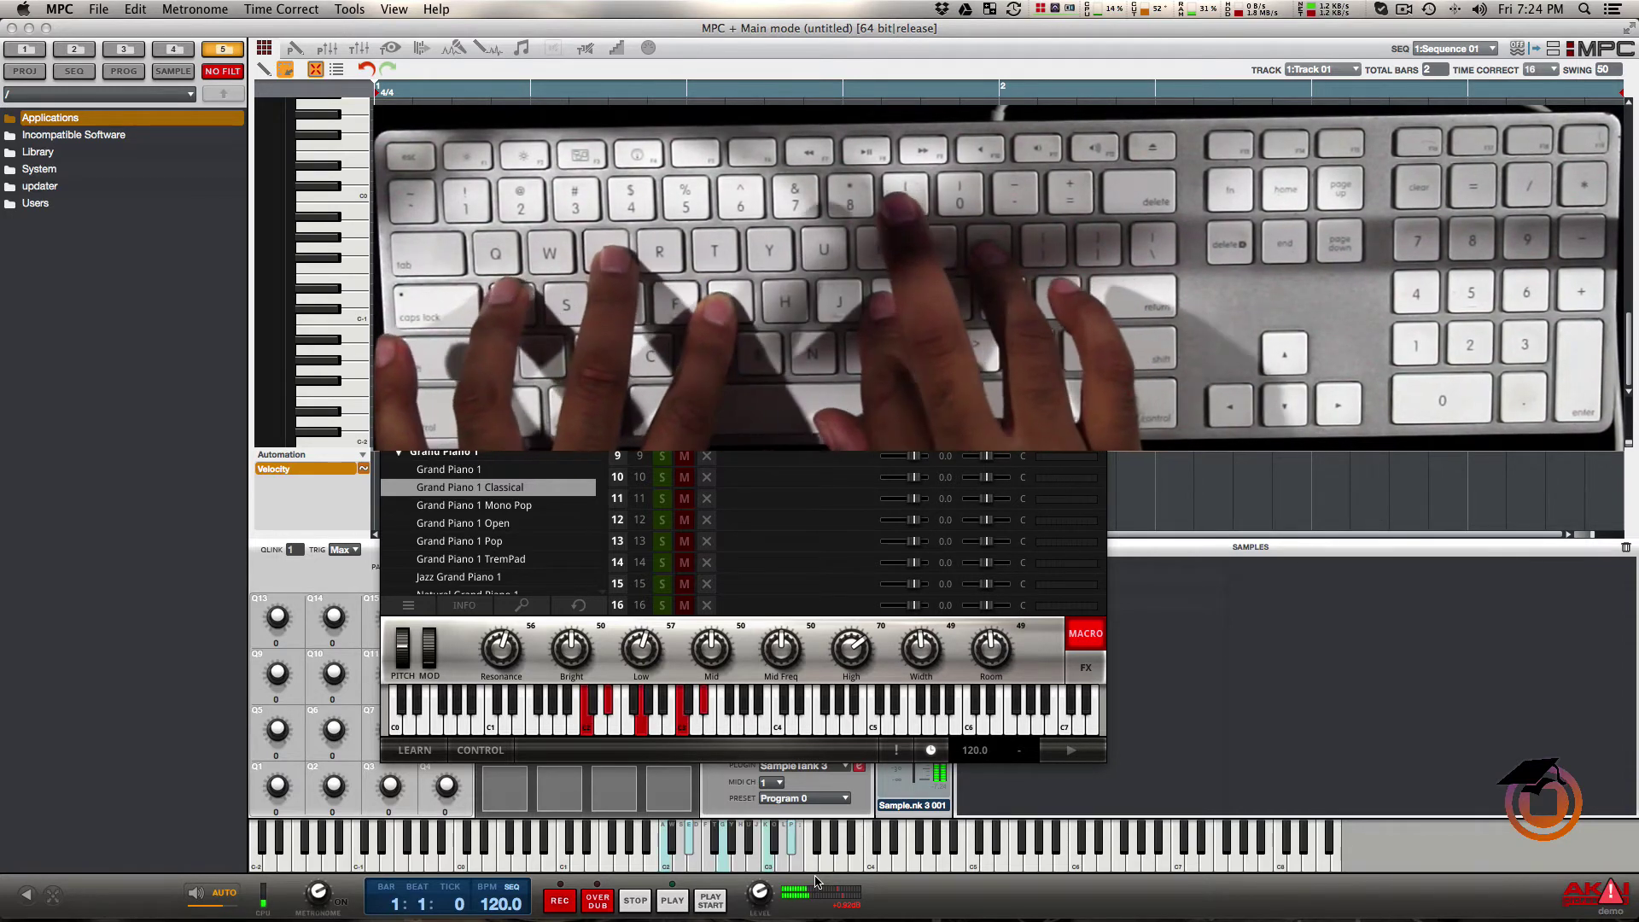
Play another chord followed by the D2-F2-B2-D3 chord from the computer keyboard
key("a")
key("e")
key("g")
key("s")
key("f")
key("j")
key("l")
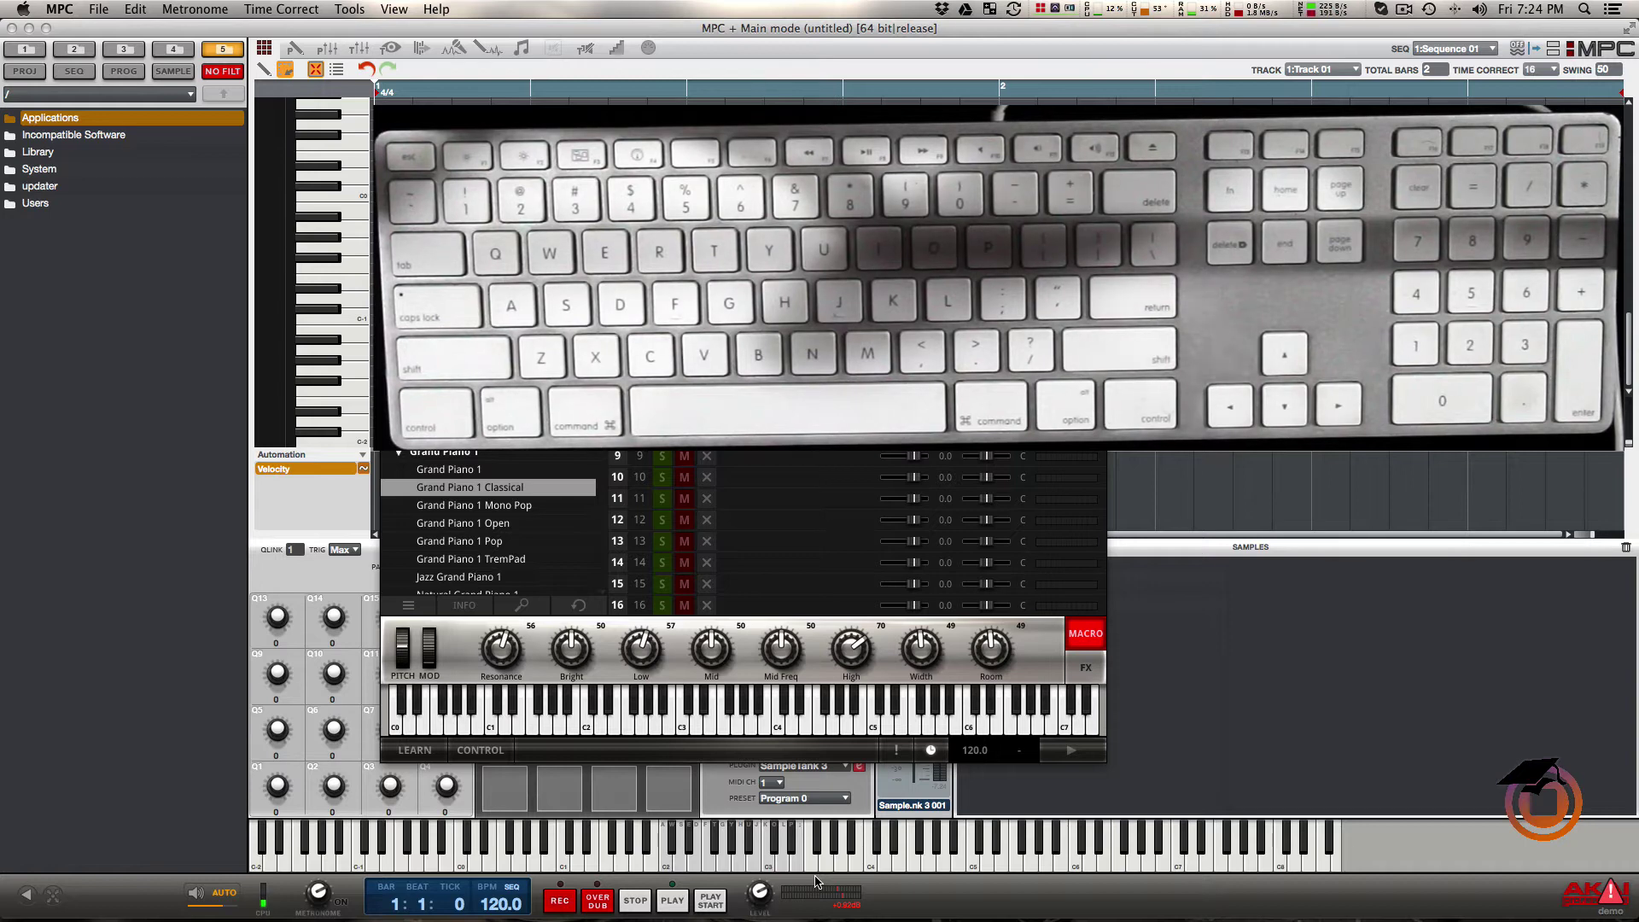
Play a short piano melody, then close the SampleTank 3 window
key("s")
key("j")
key("h")
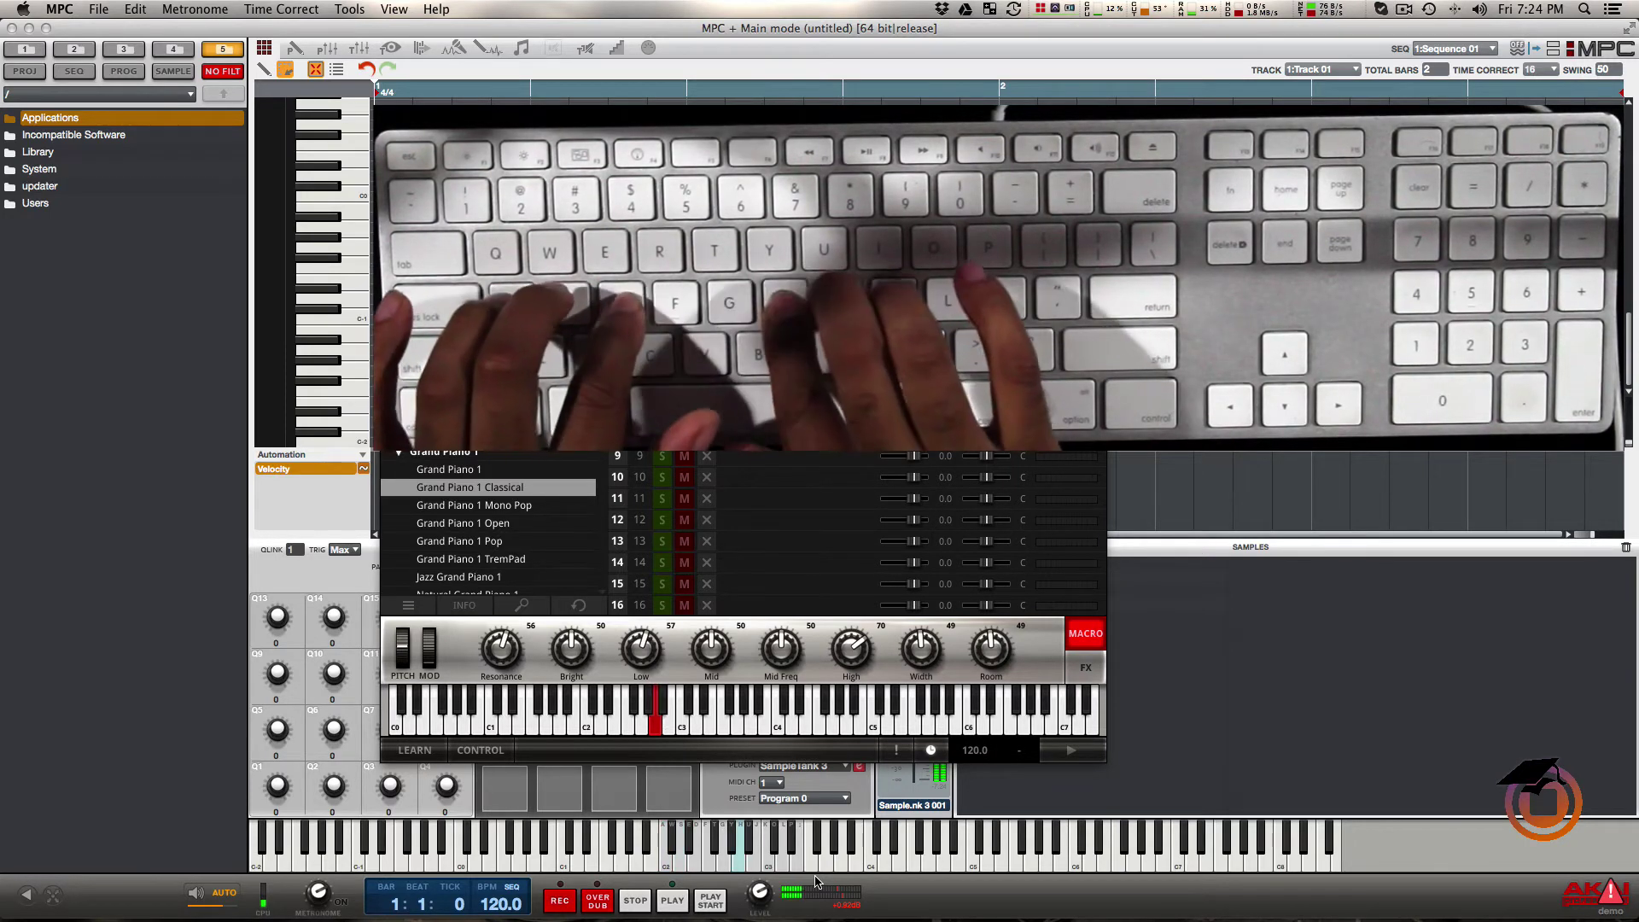
key("d")
key("f")
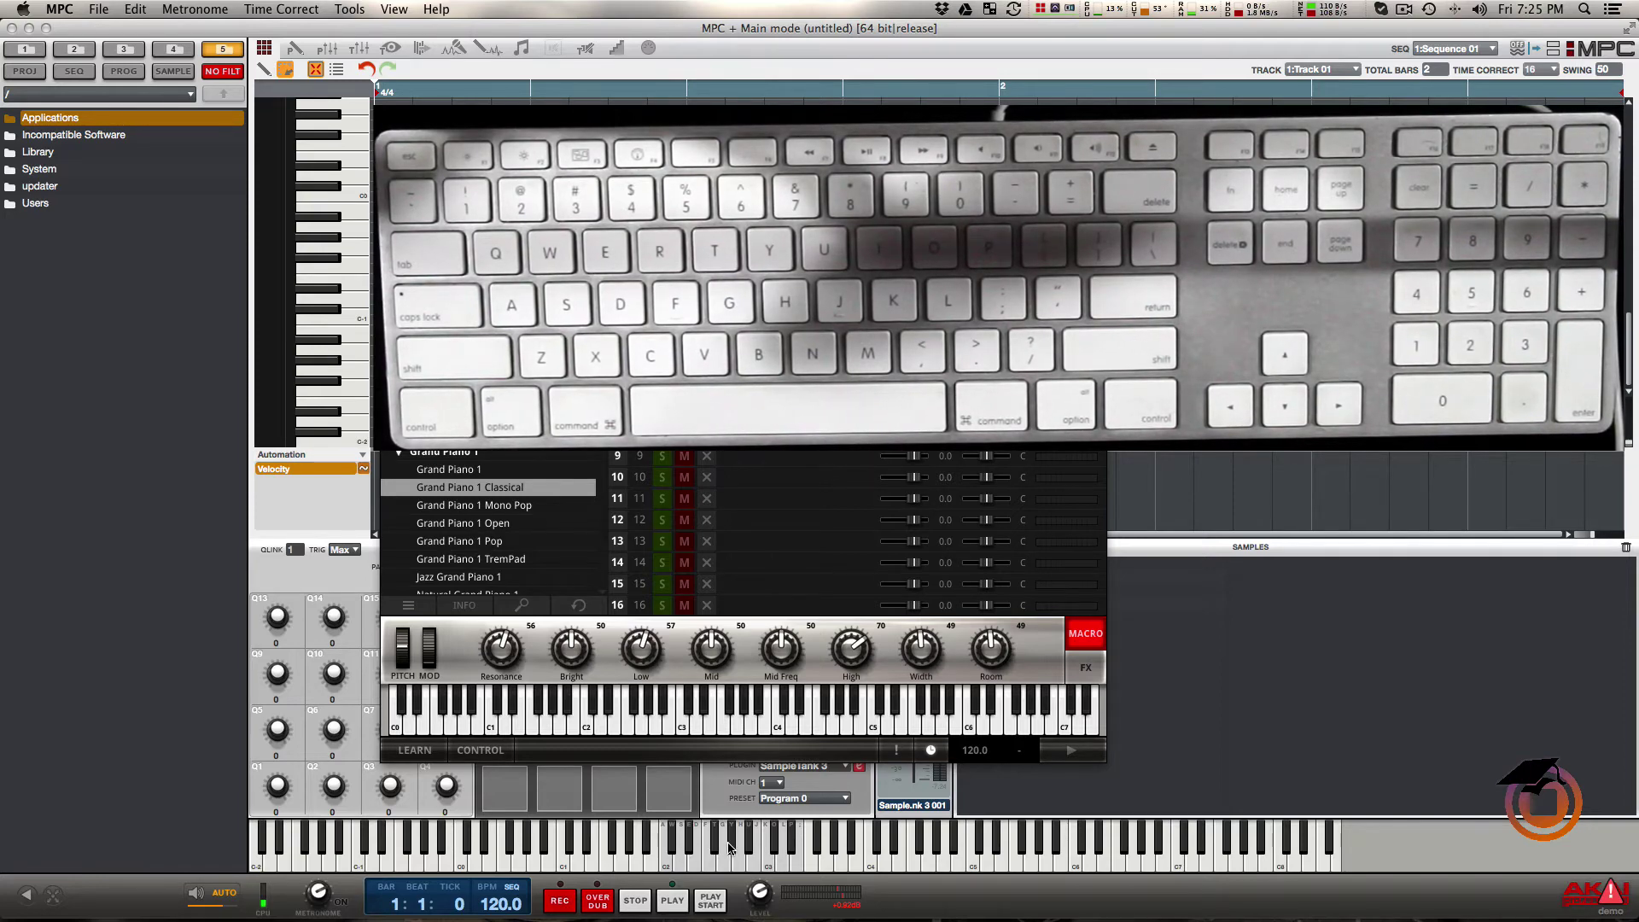
left_click(390, 164)
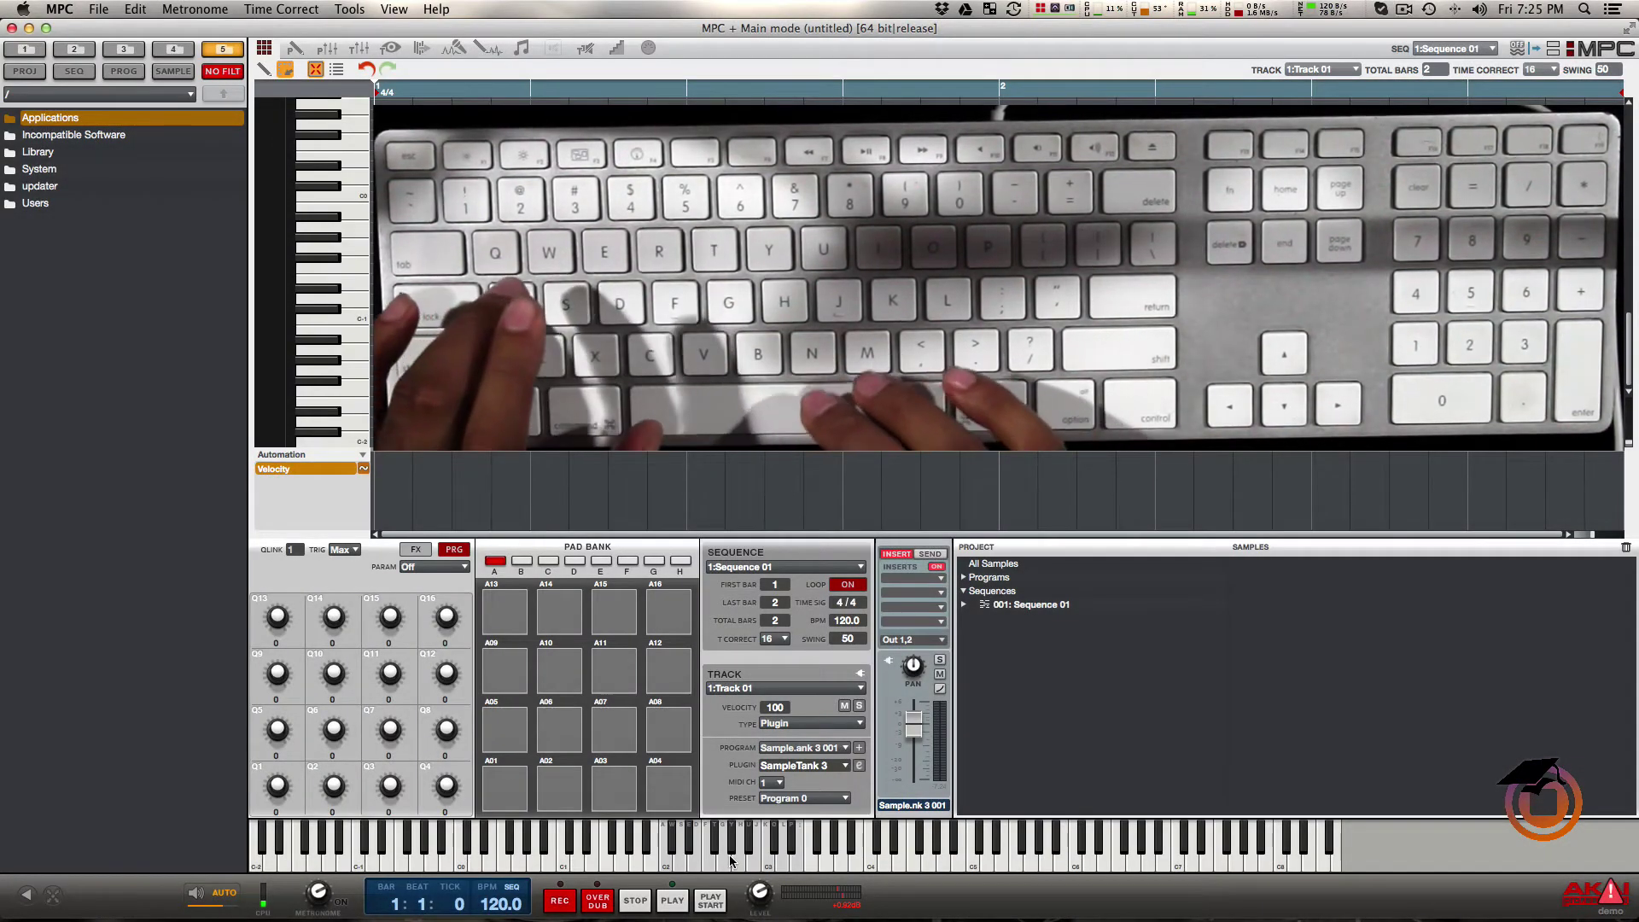
Play A, S, D piano notes, then shift up an octave with X and play again
key("a")
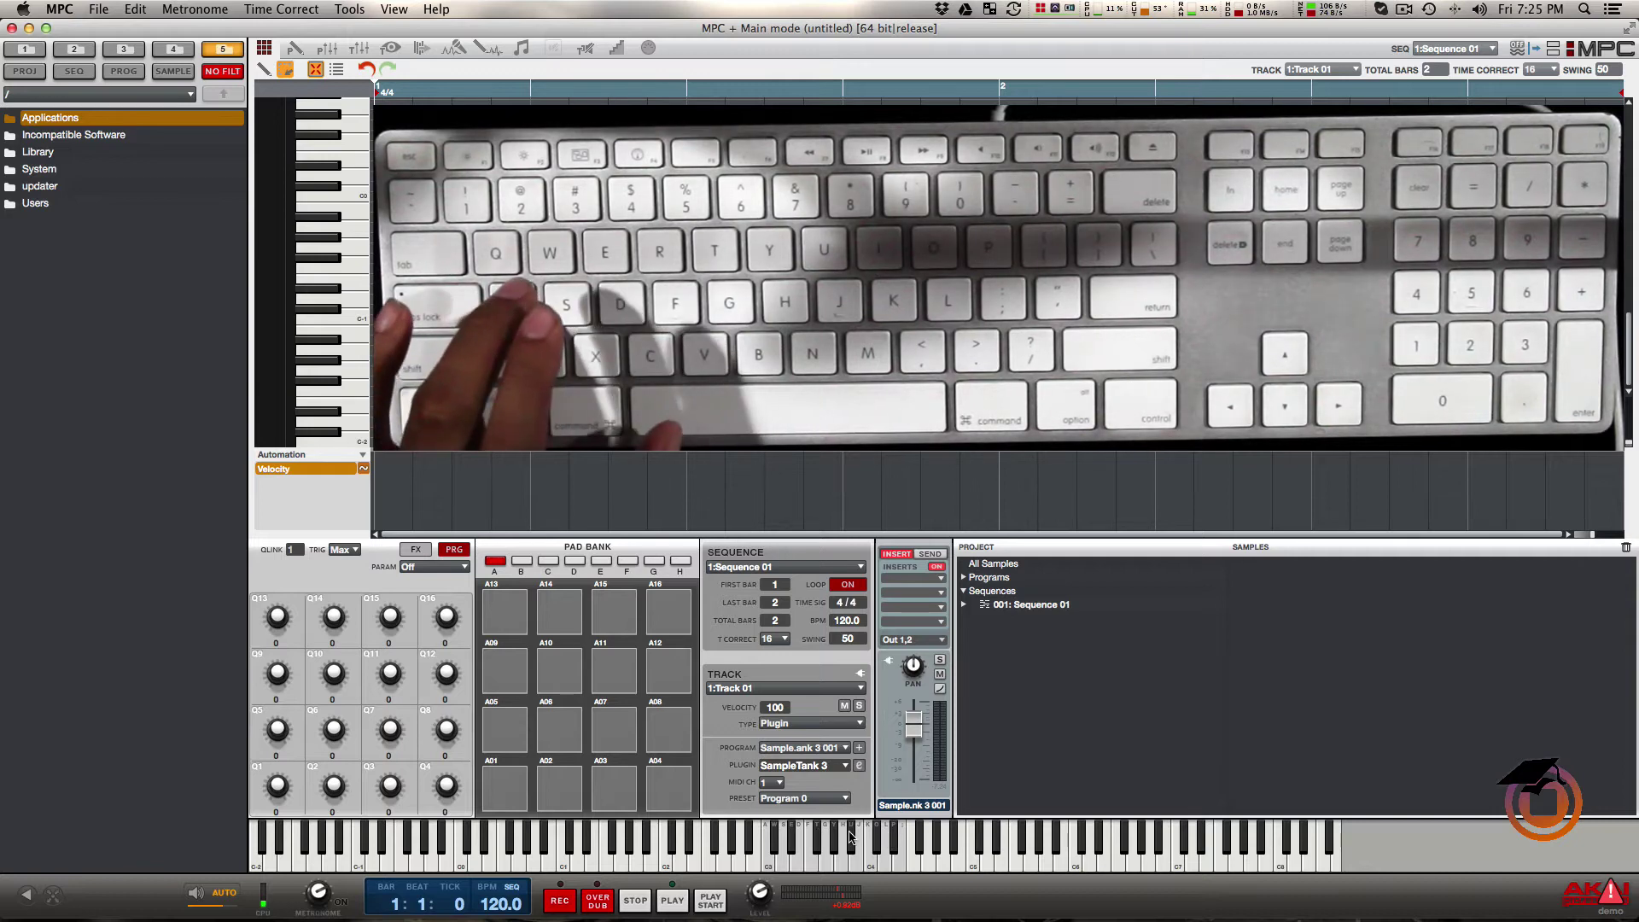
key("a")
key("s")
key("d")
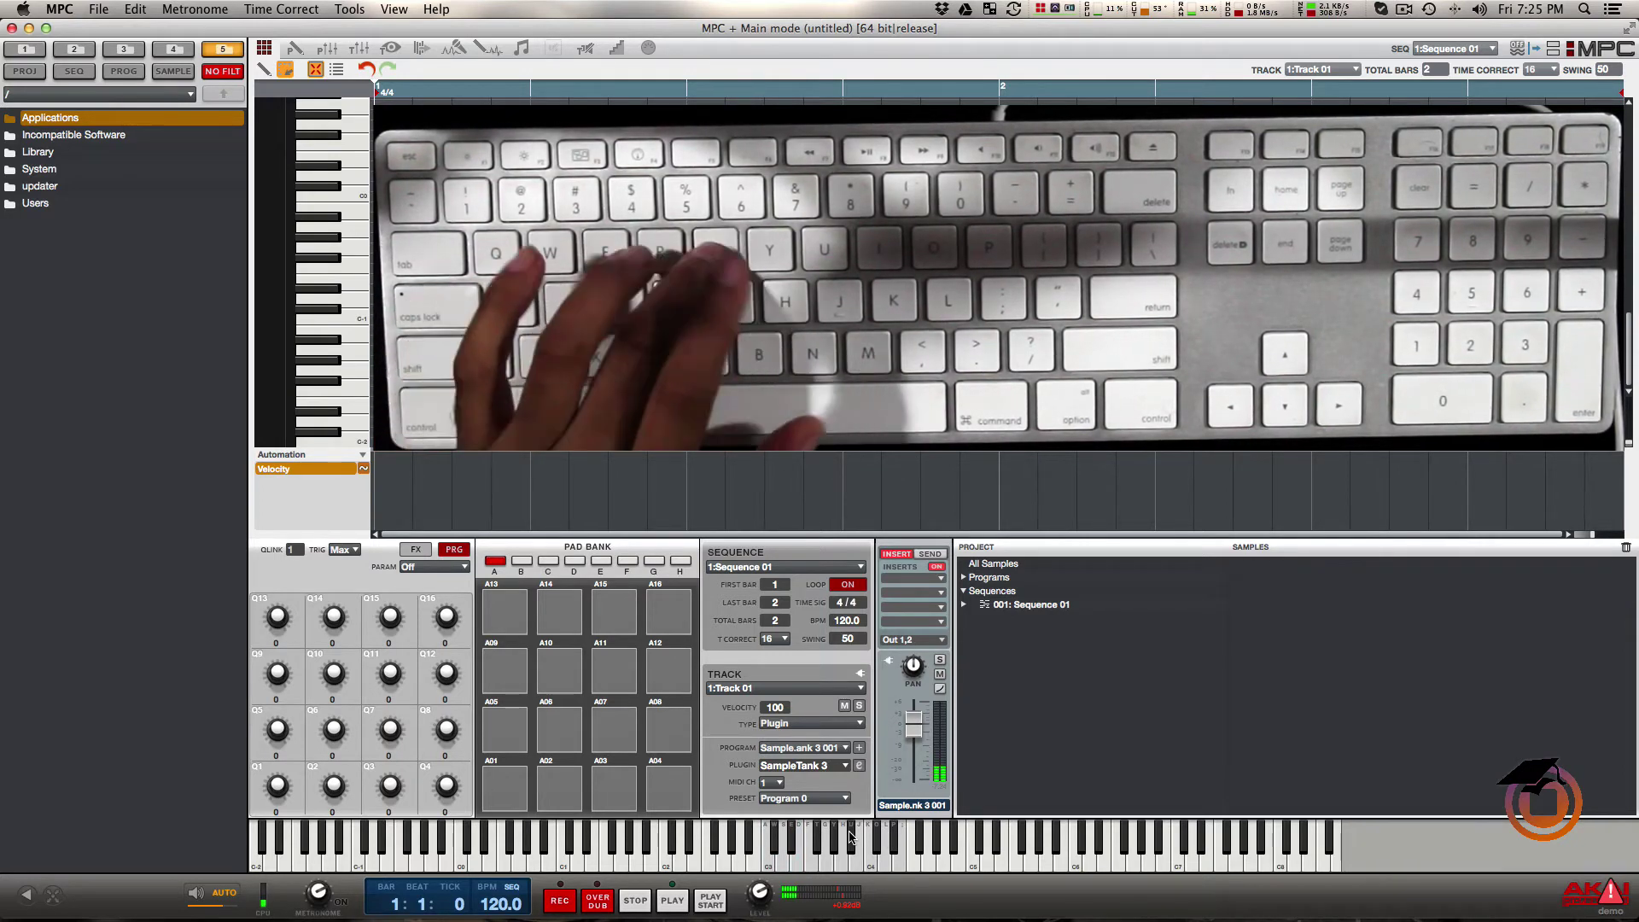
key("x")
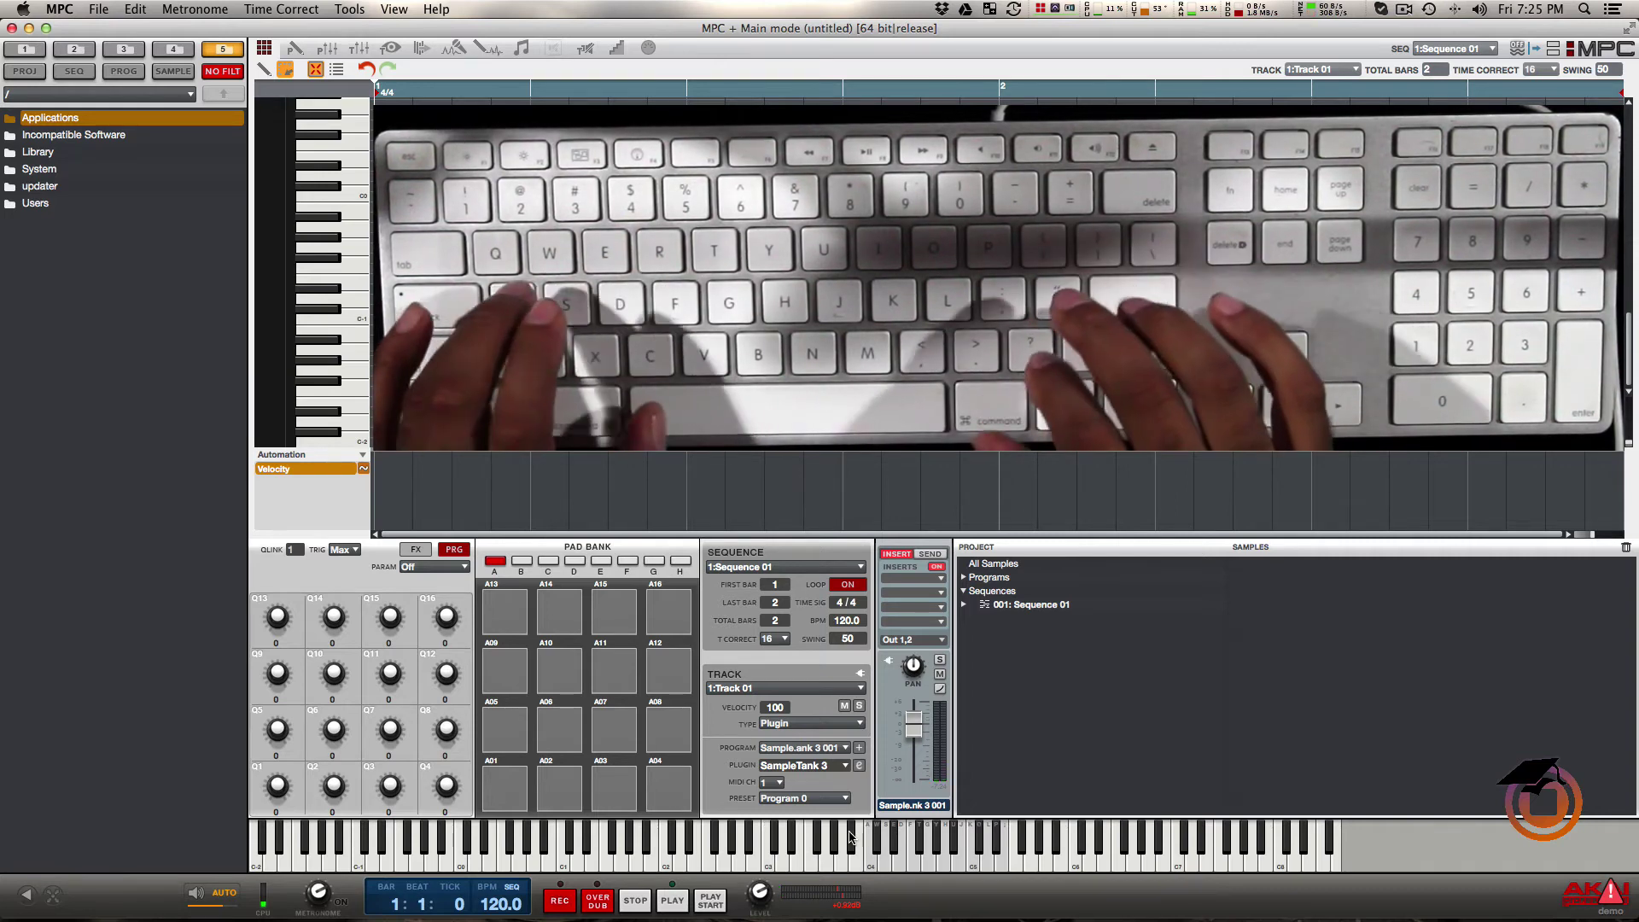
key("a")
key("s")
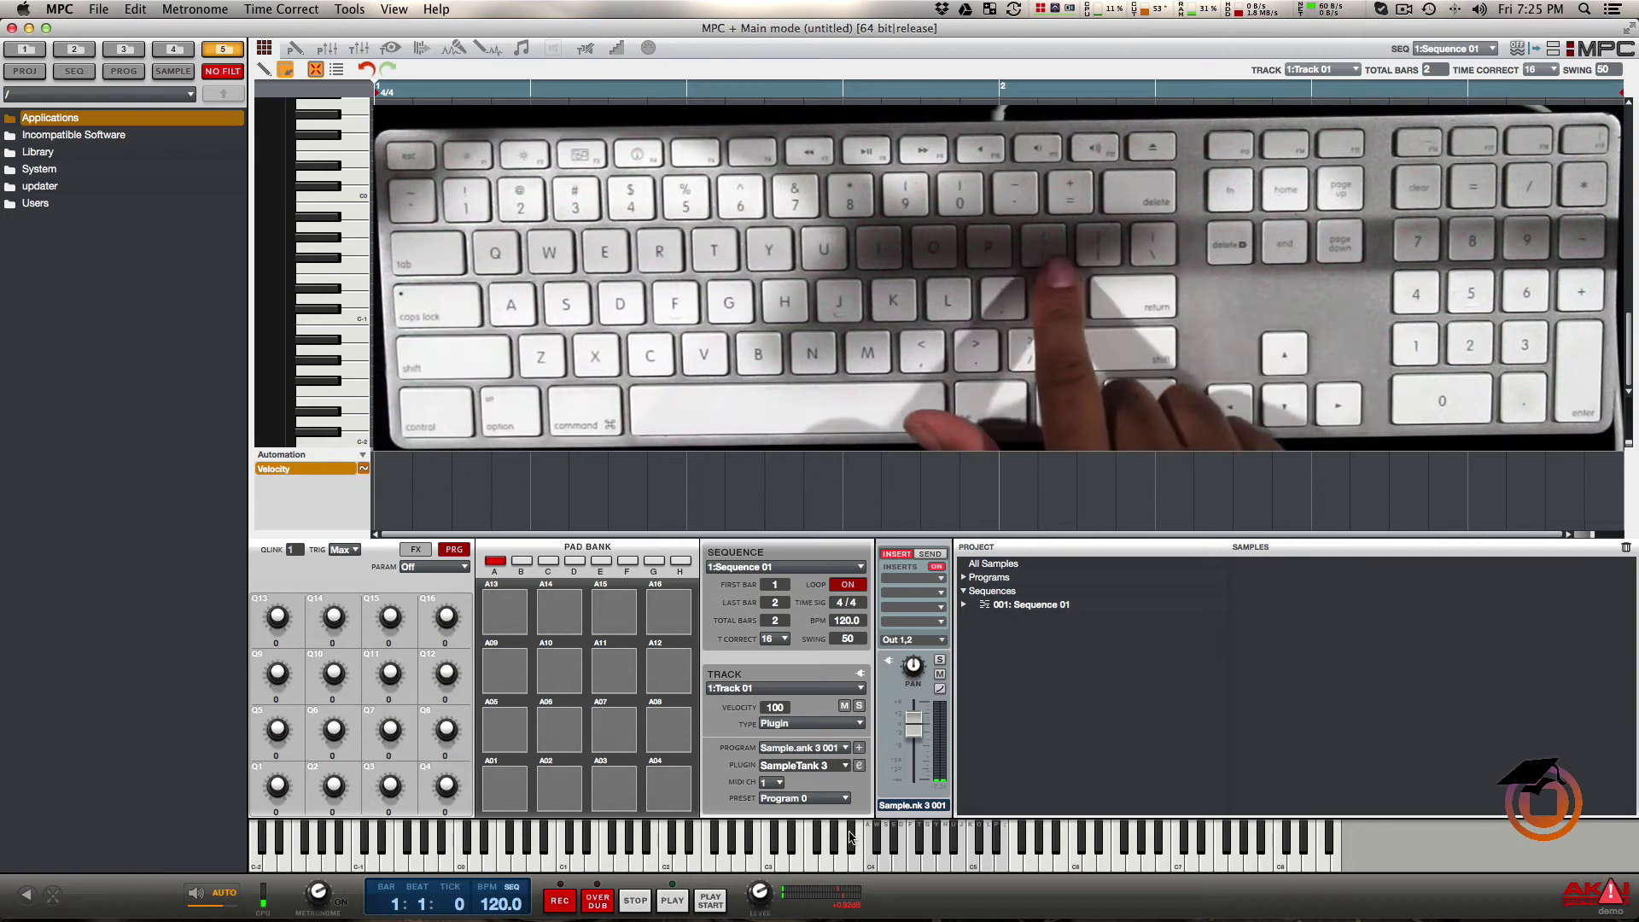
Shift the range down to the lowest octaves, play a low run and hold G#0
key("bracketleft")
key("bracketleft")
key("bracketleft")
key("bracketleft")
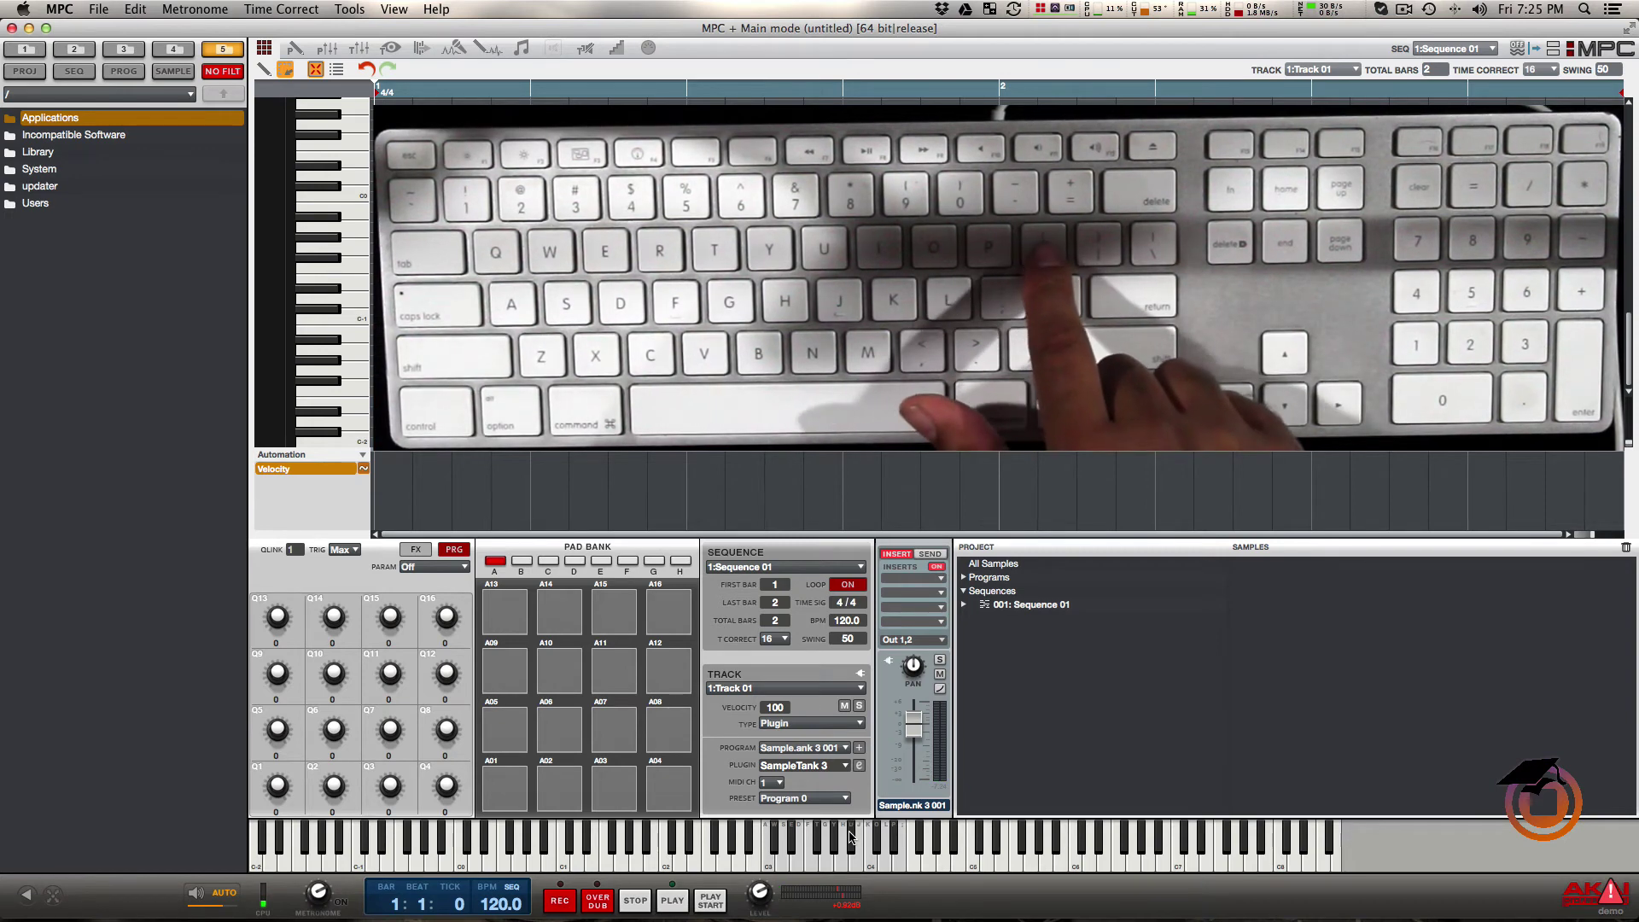
key("a")
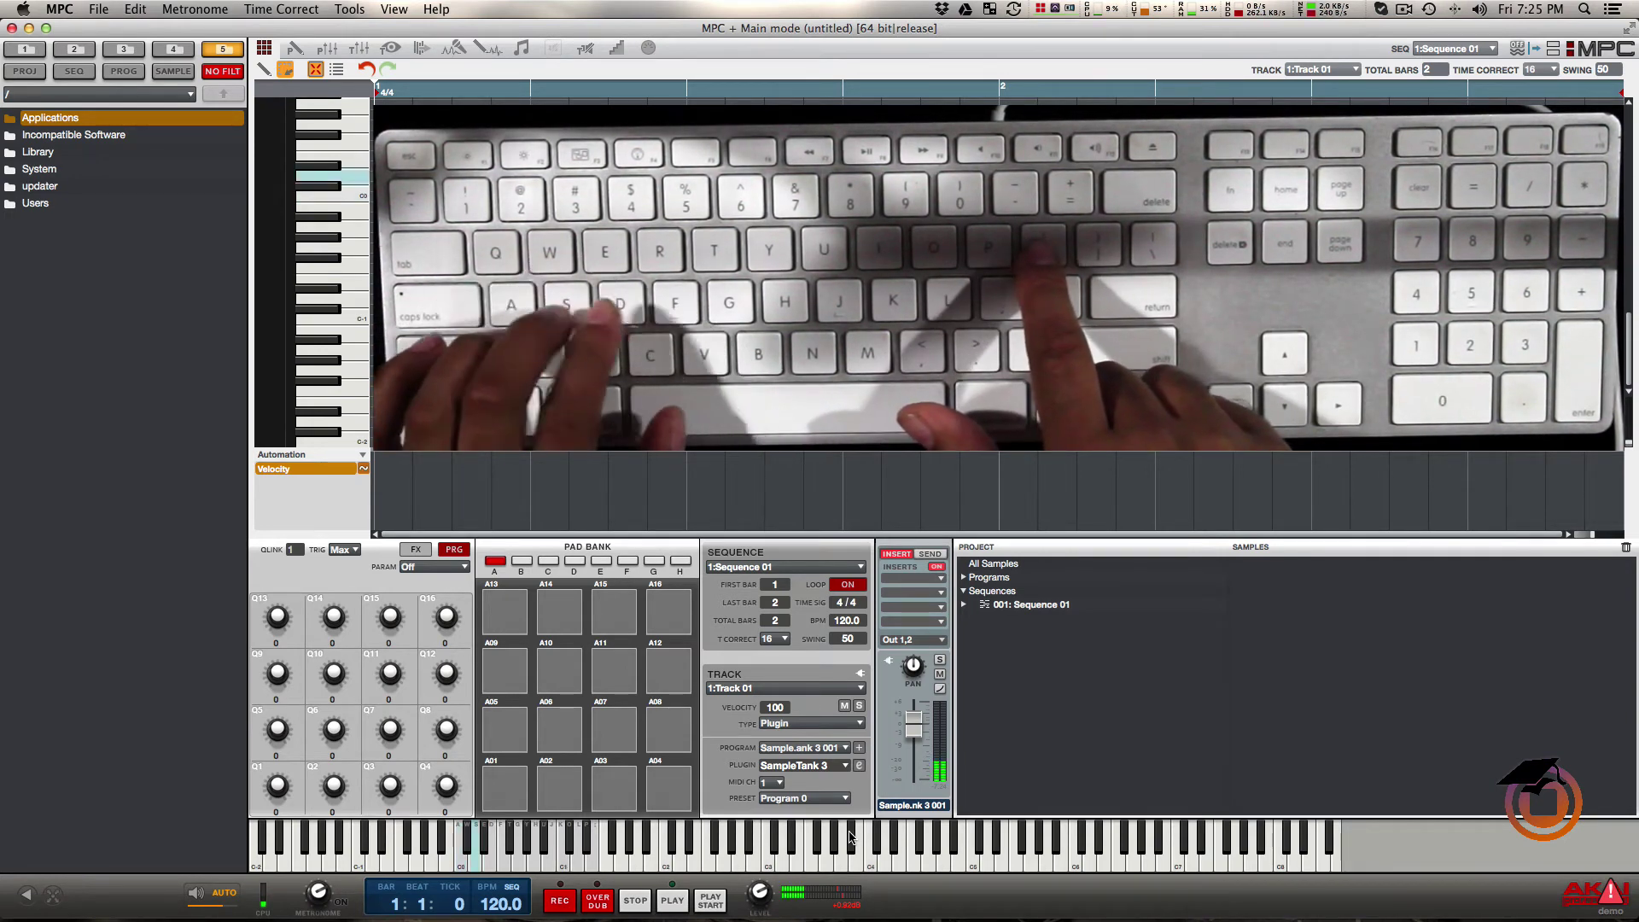
key("d")
key("f")
key("h")
key("y")
key("z")
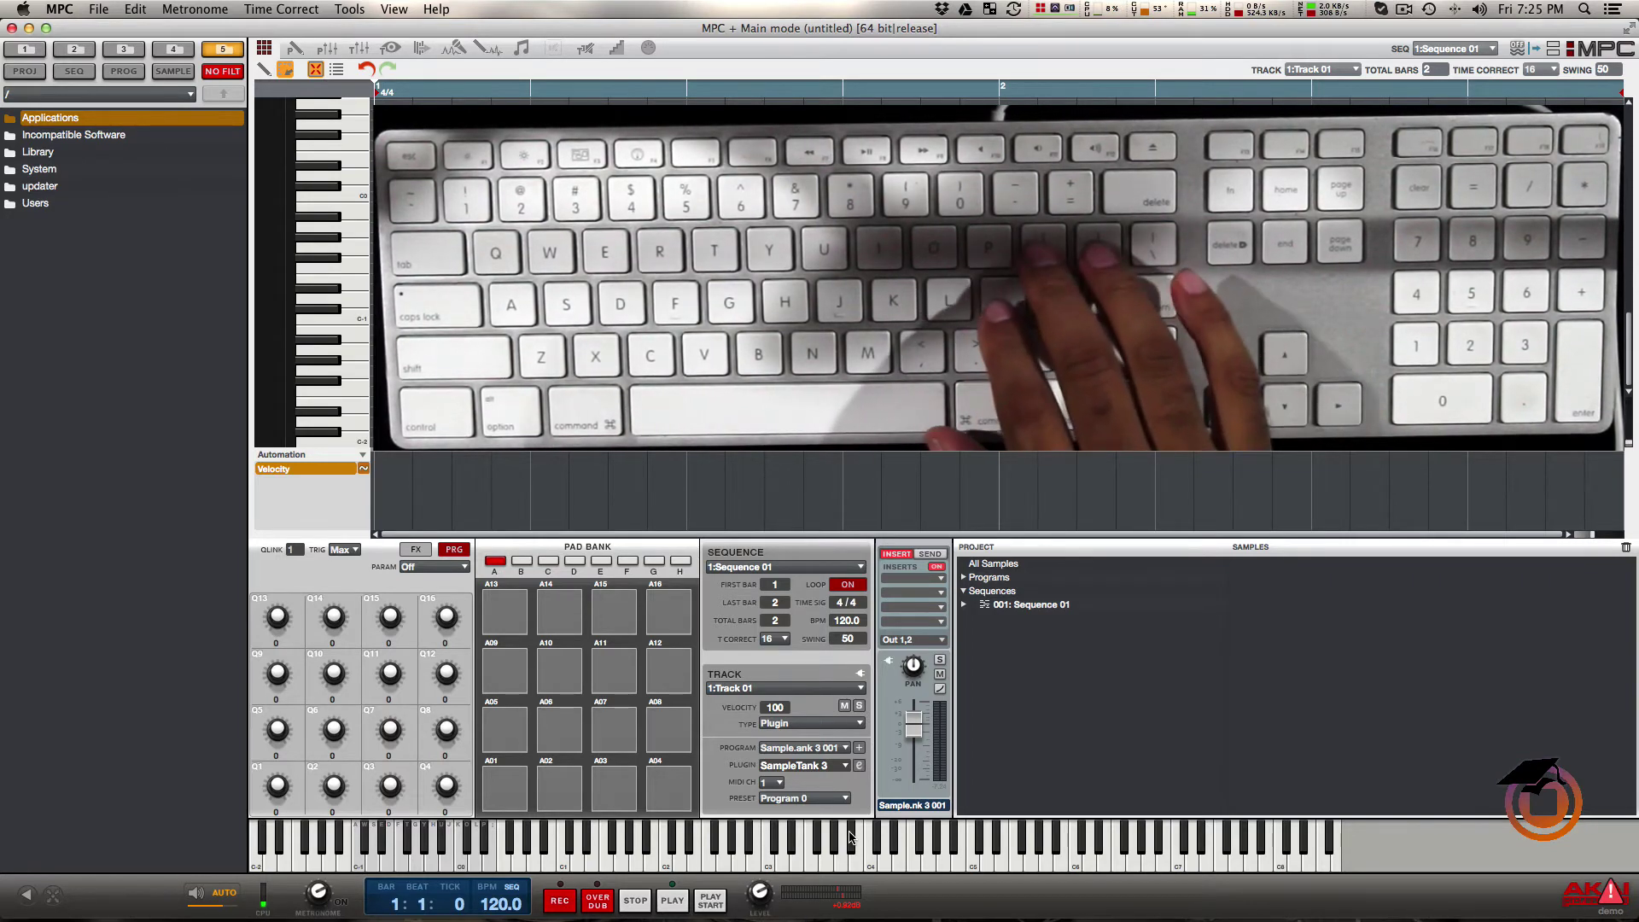
Move the playable range back up several octaves using the octave-shift keys Z and X
key("bracketleft")
key("bracketright")
key("bracketright")
key("bracketright")
key("bracketright")
key("a")
key("bracketright")
key("x")
key("x")
key("x")
key("z")
key("z")
key("z")
key("z")
key("z")
key("z")
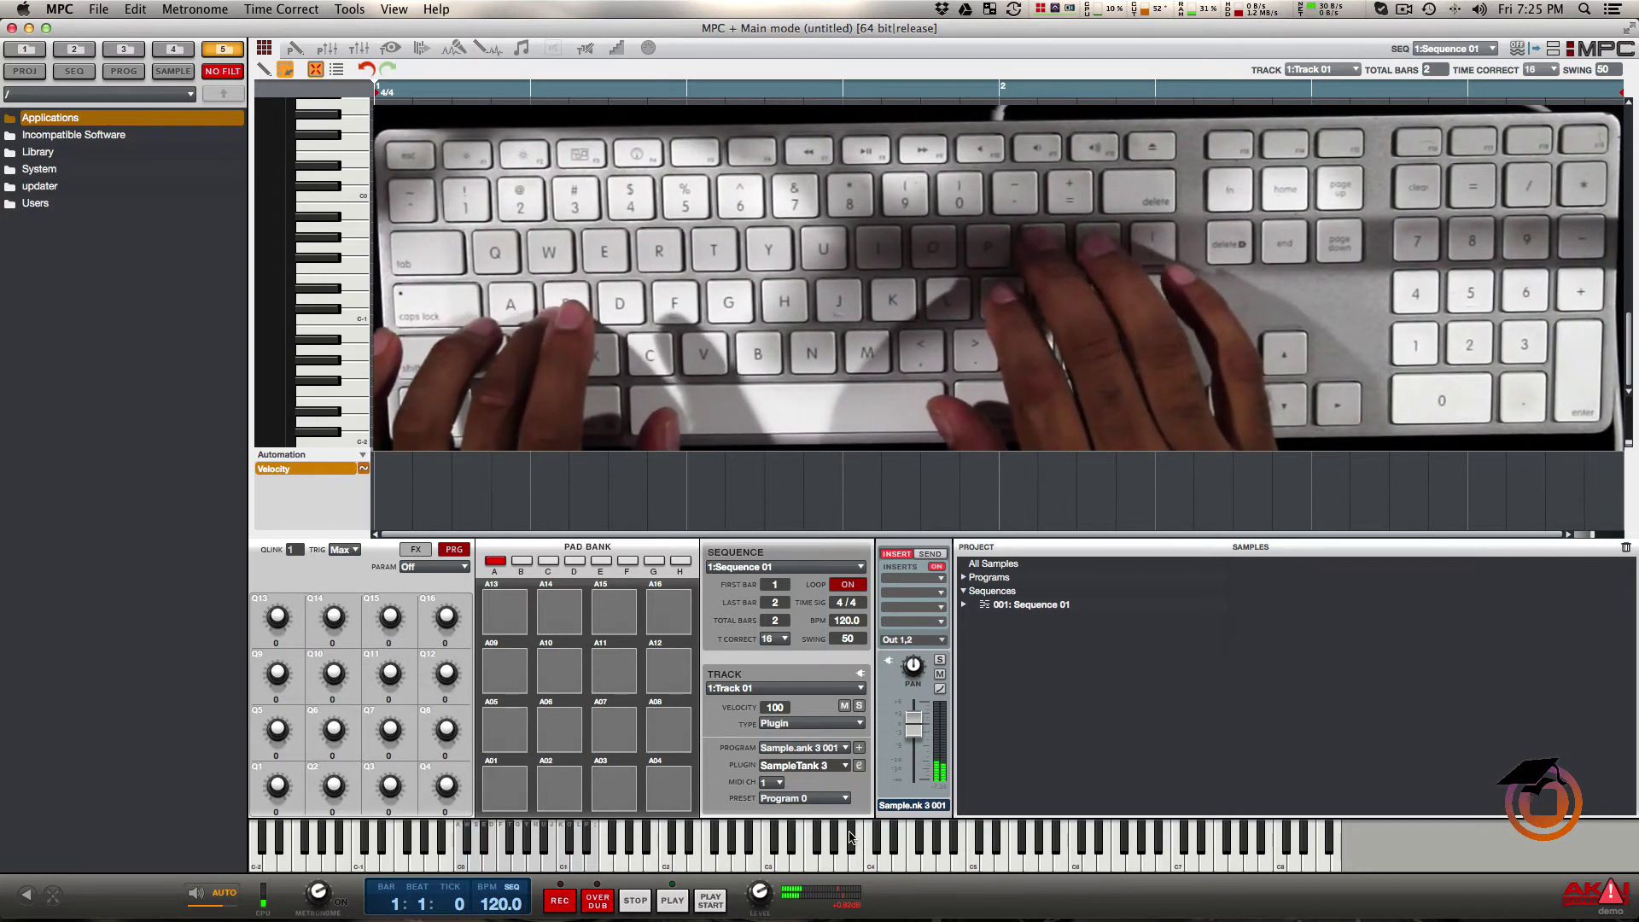
key("z")
key("x")
key("x")
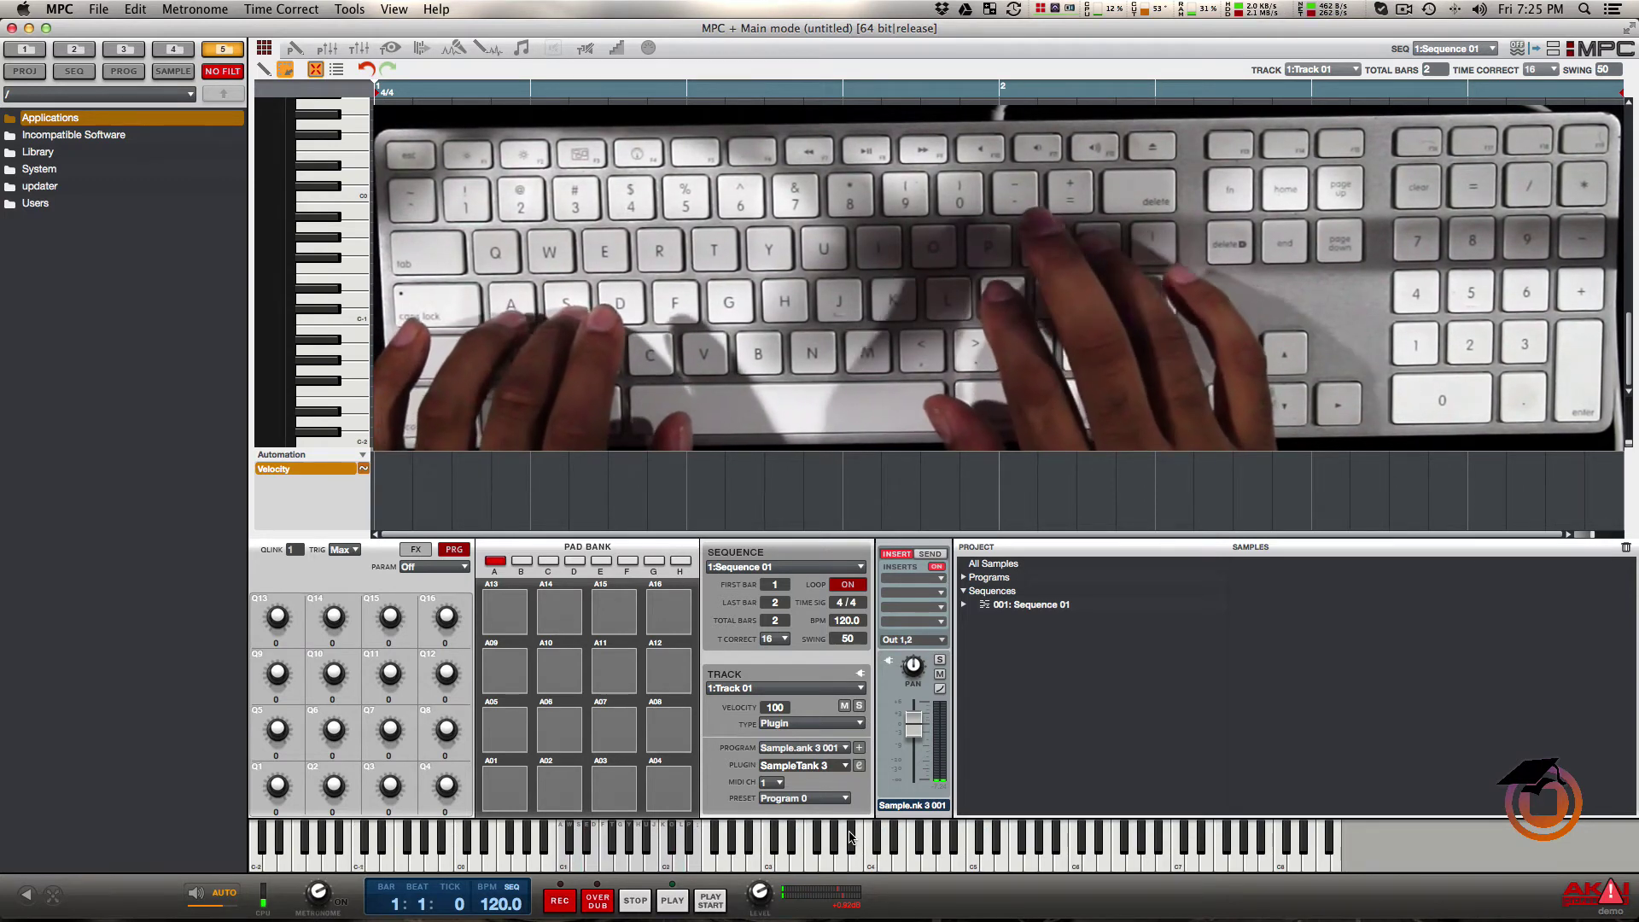
left_click(858, 766)
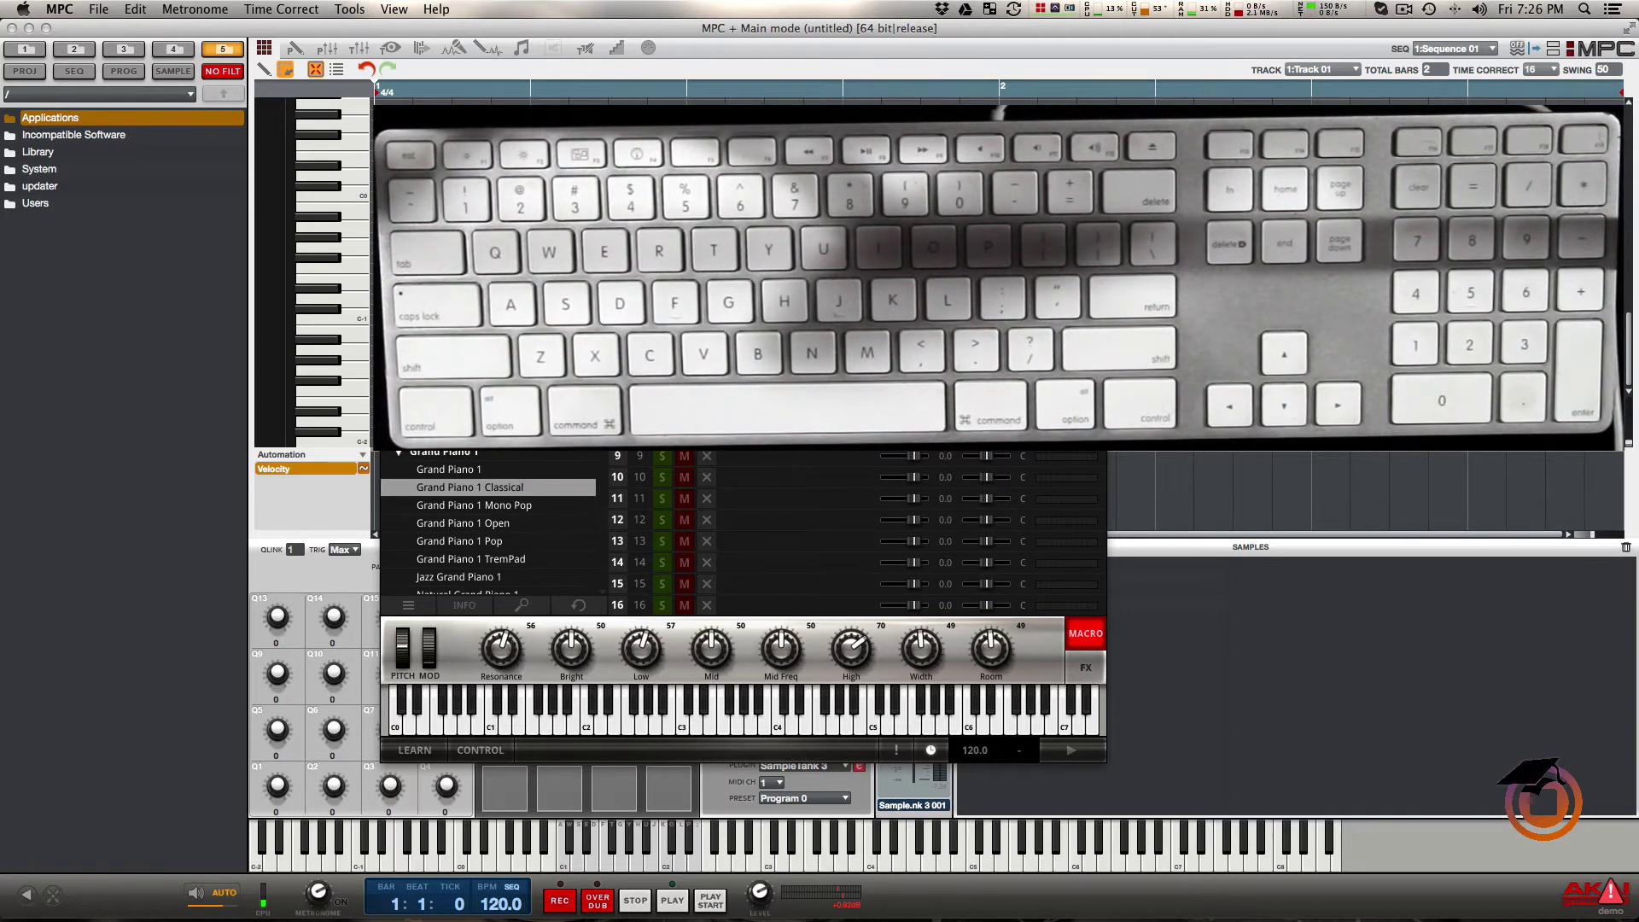
left_click(390, 208)
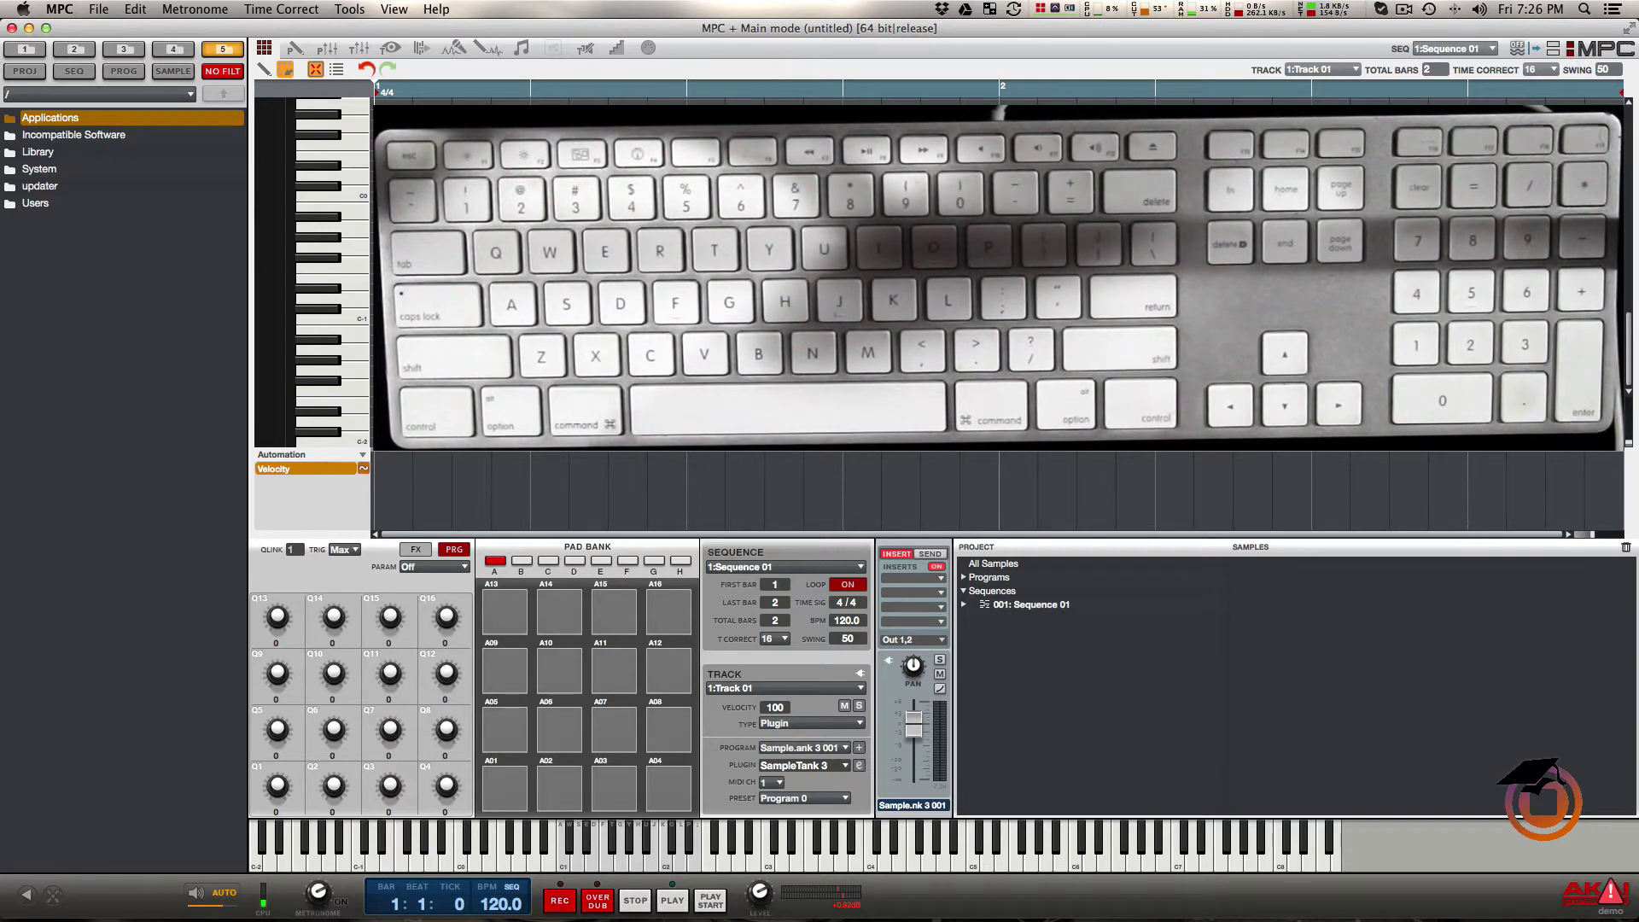
Turn on Pad Keys from the Tools menu and dismiss the menu
left_click(349, 9)
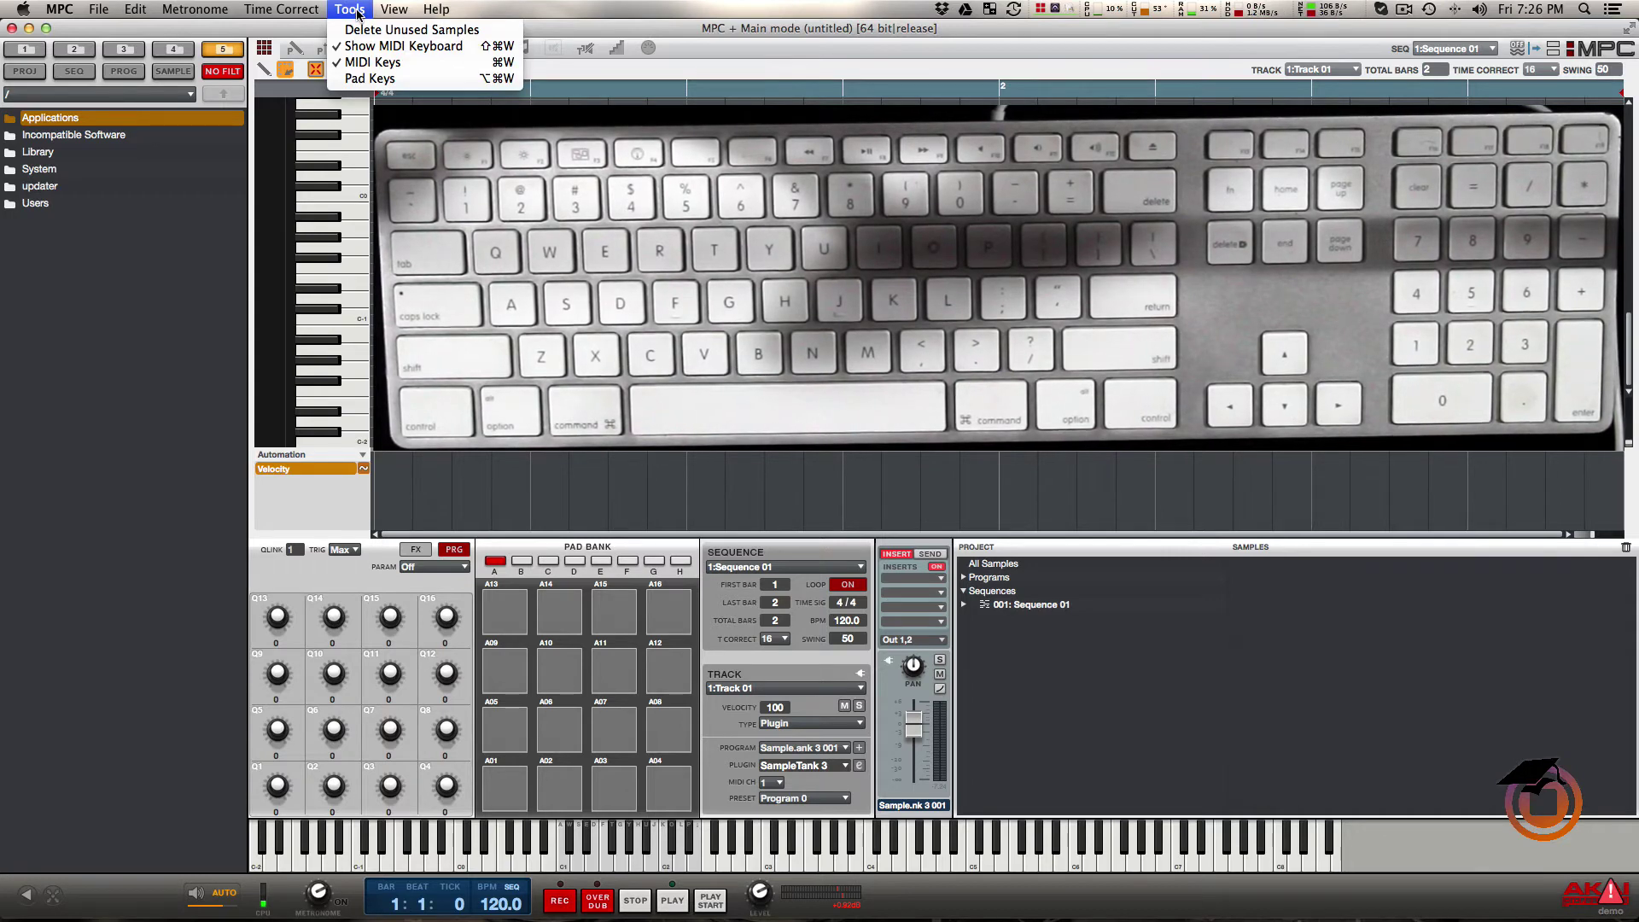
left_click(370, 80)
left_click(350, 9)
left_click(525, 14)
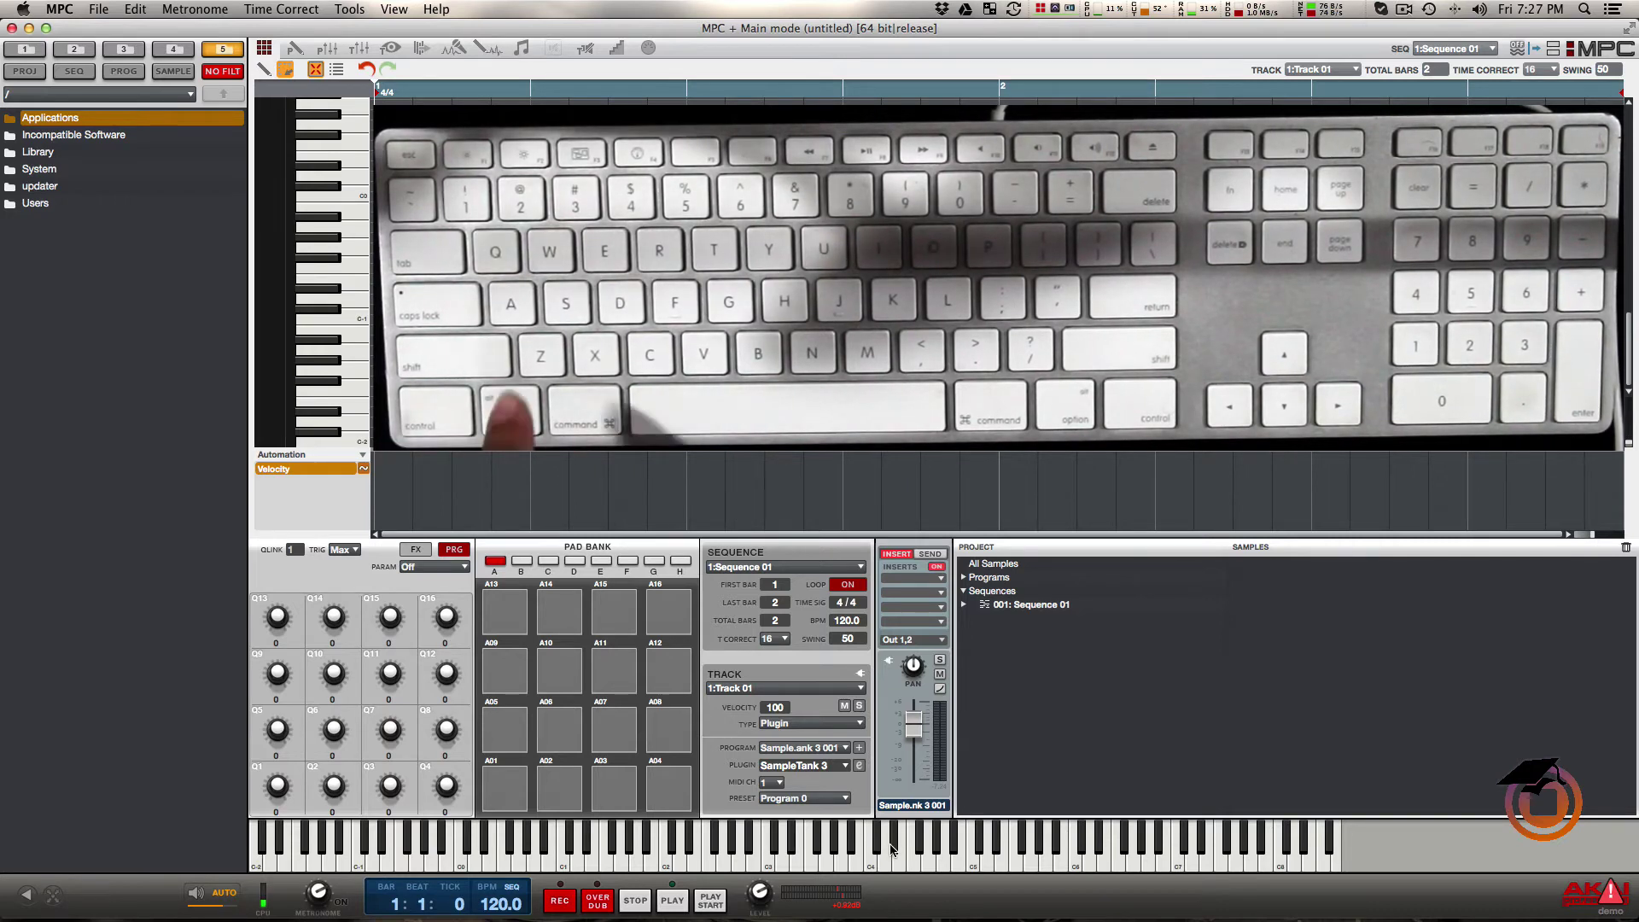
Trigger pads A02–A08 and A13 using the X, C, V, A, S, D, F and 1 keys
key("x")
key("v")
key("x")
key("c")
key("v")
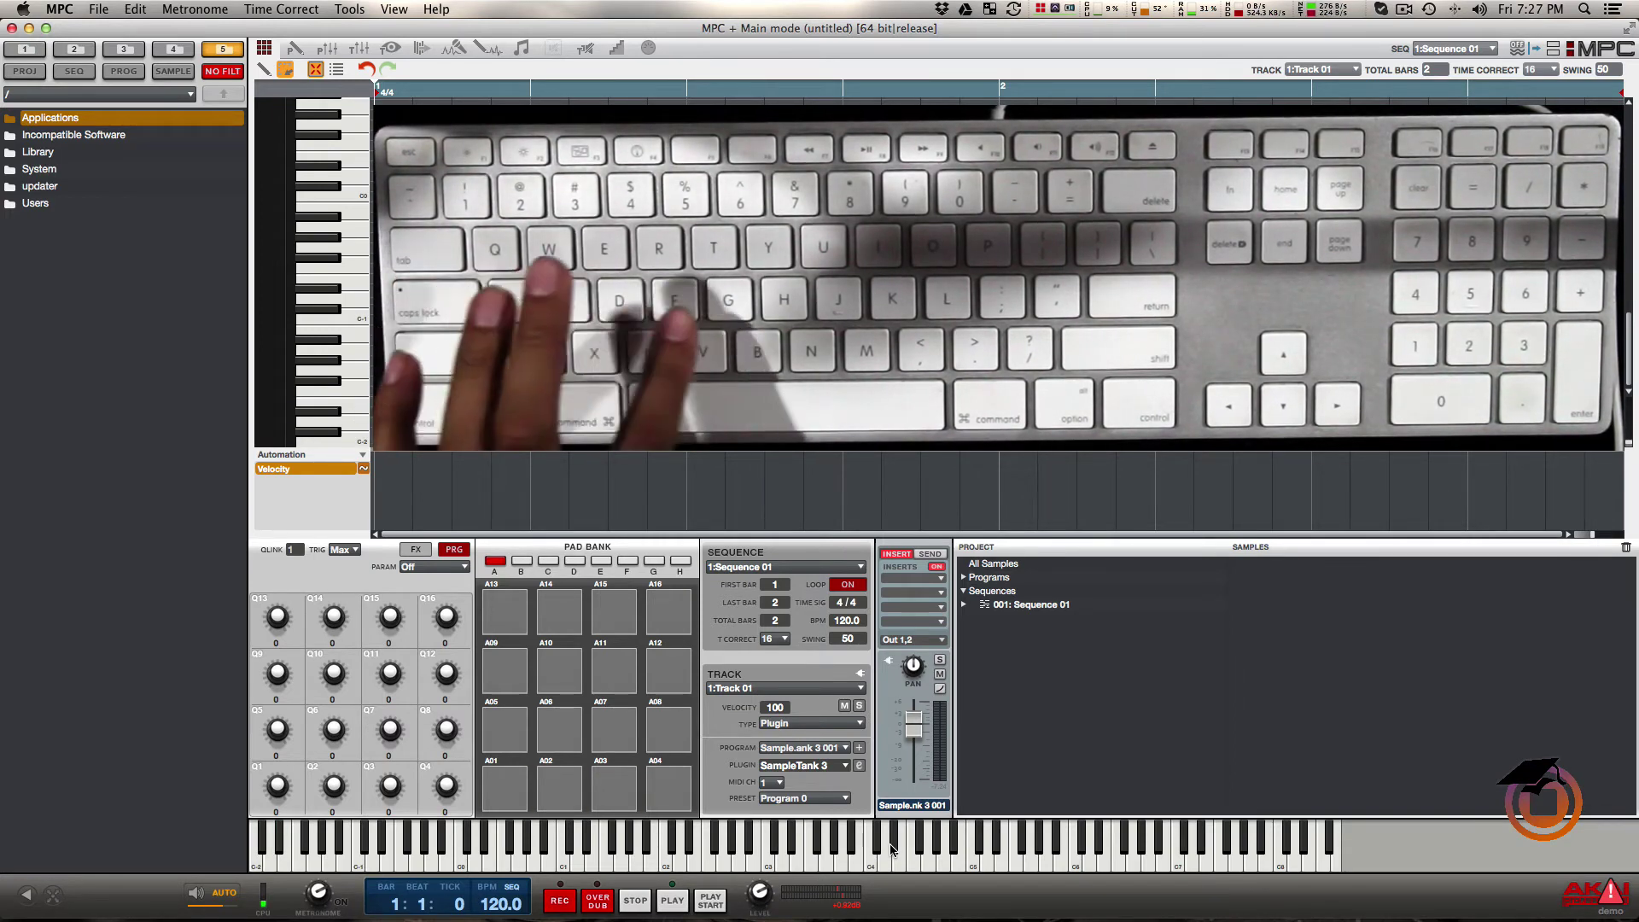
key("d")
key("f")
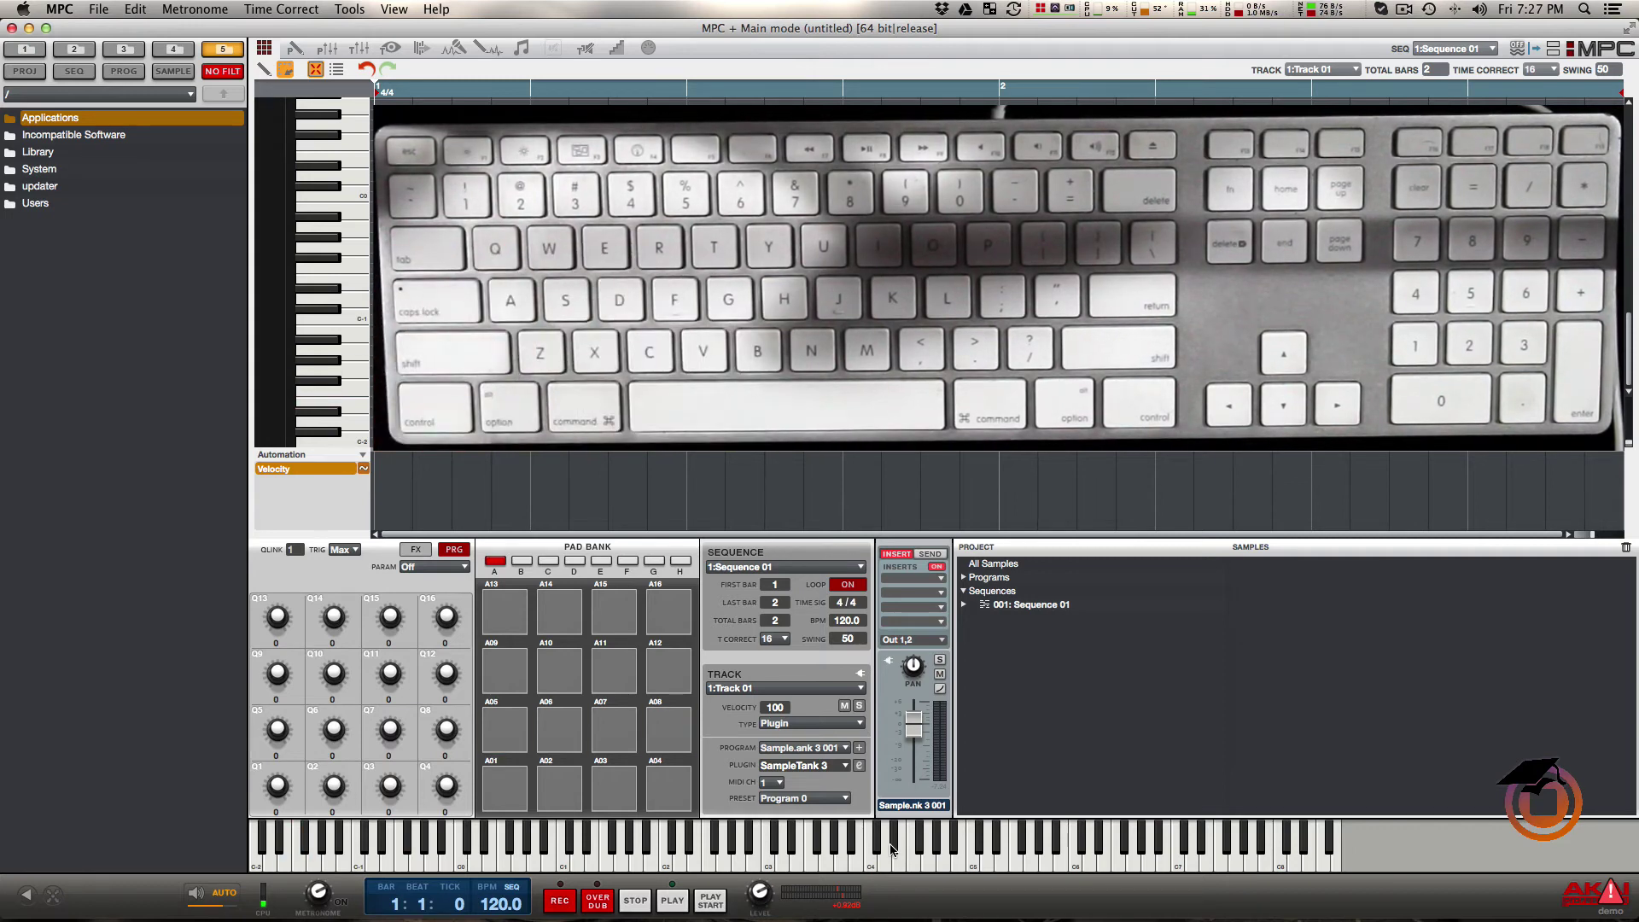
key("a")
key("s")
key("d")
key("1")
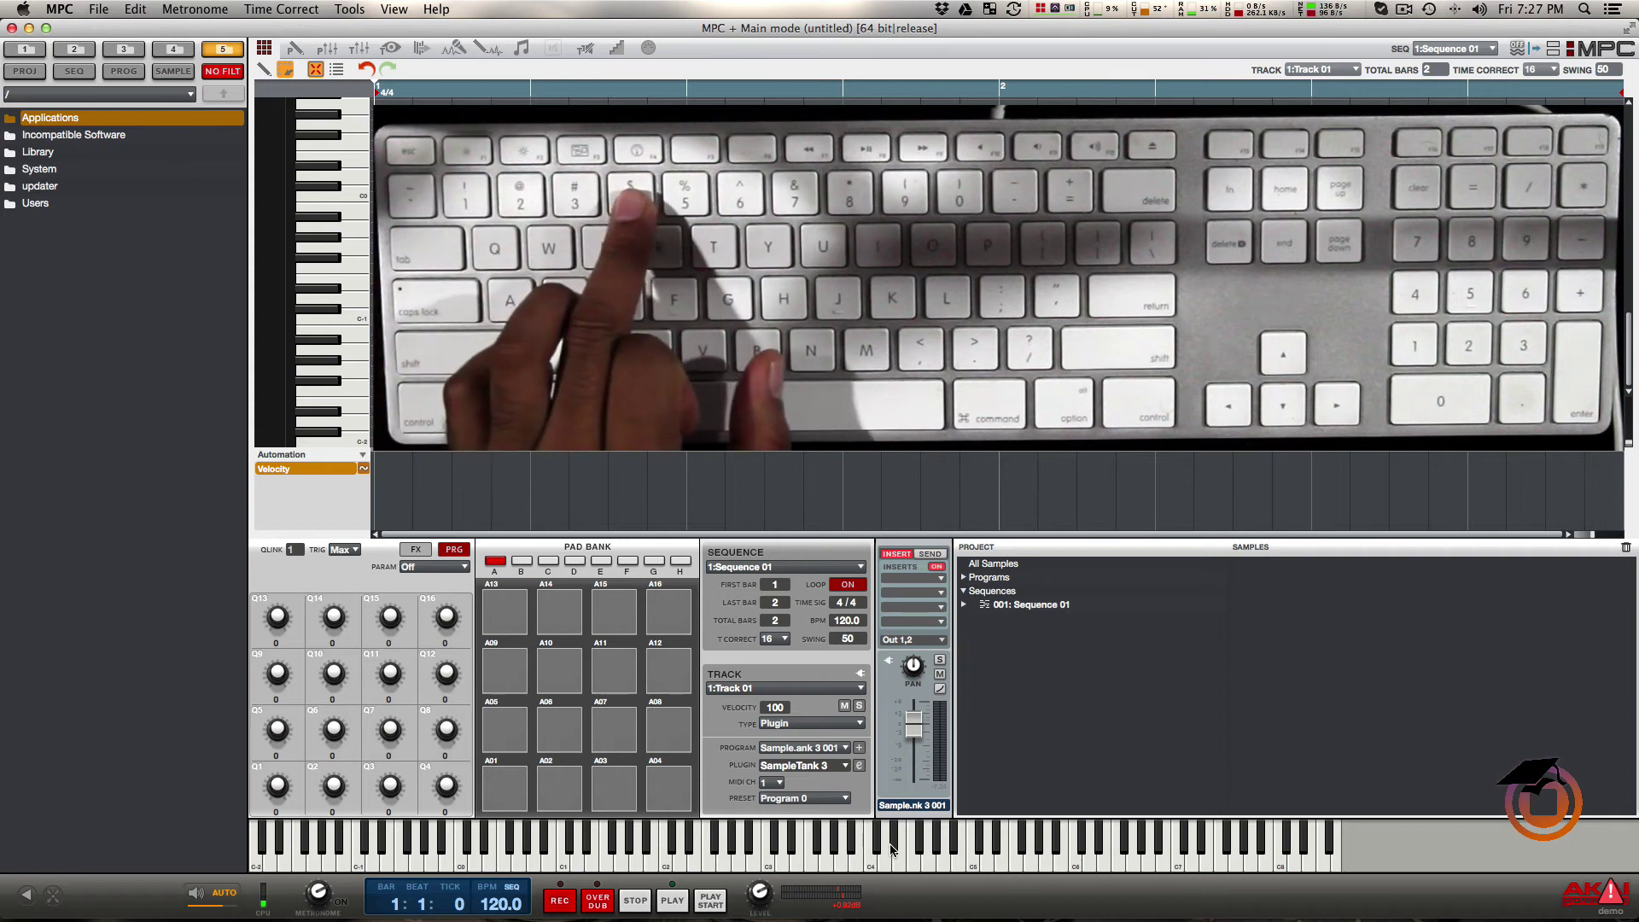
Play the bottom-row pads A01–A04 with Z, X, C, V, then A05–A08 with A, S, D, F
key("z")
key("x")
key("c")
key("v")
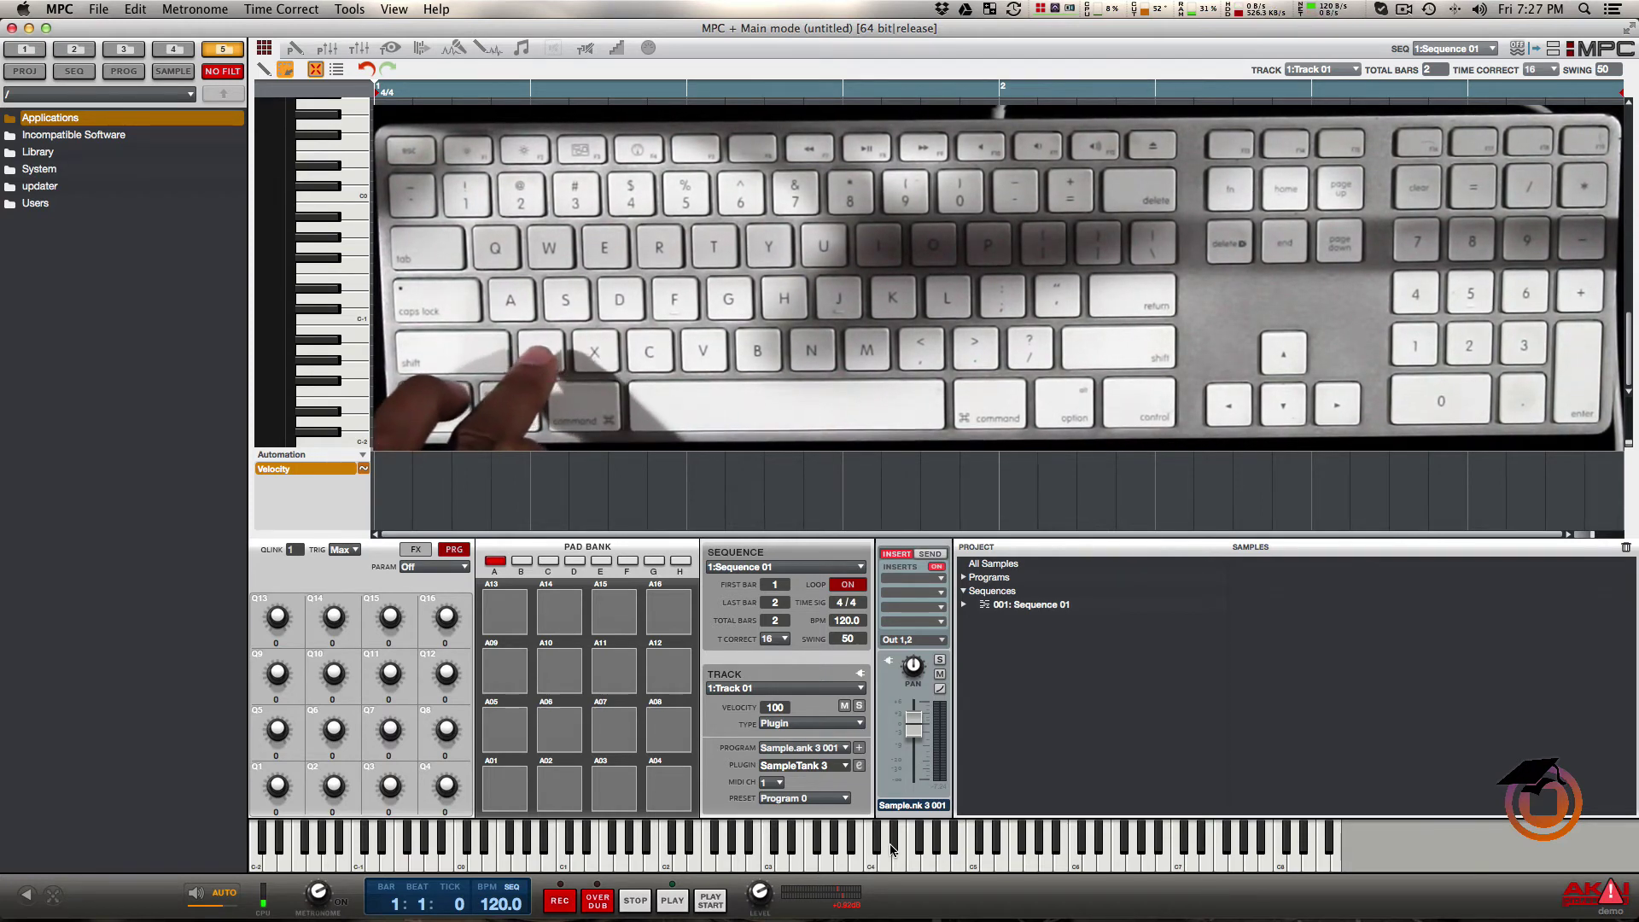
key("a")
key("s")
key("d")
key("f")
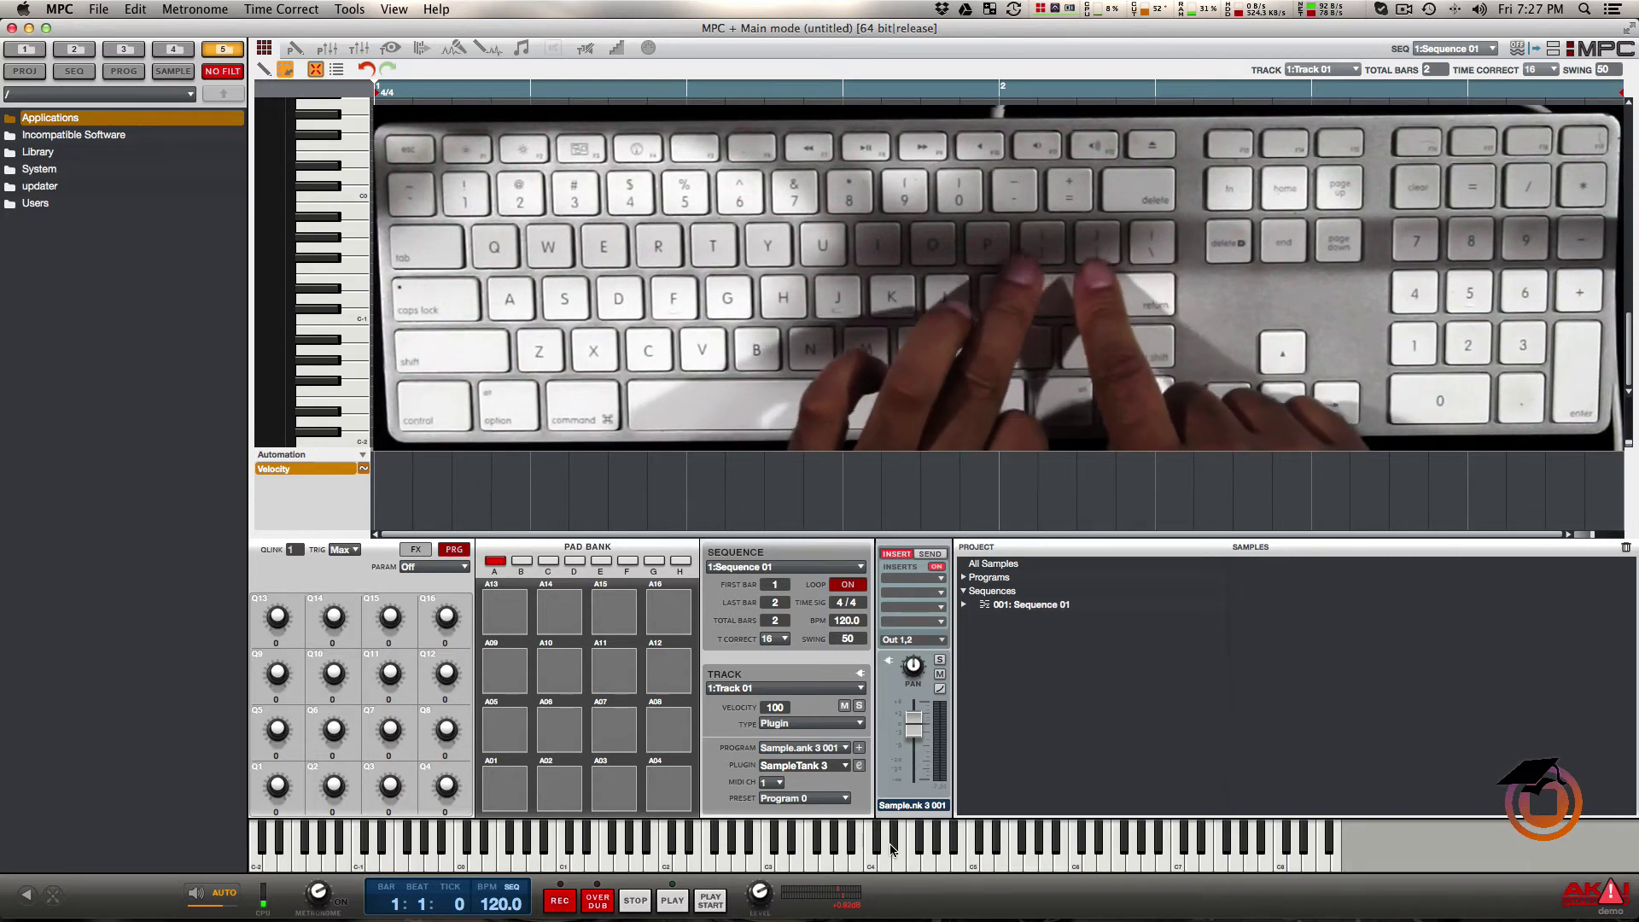
Step to pad bank C and trigger pads C01, C06, C07 and C08
key("bracketright")
key("bracketright")
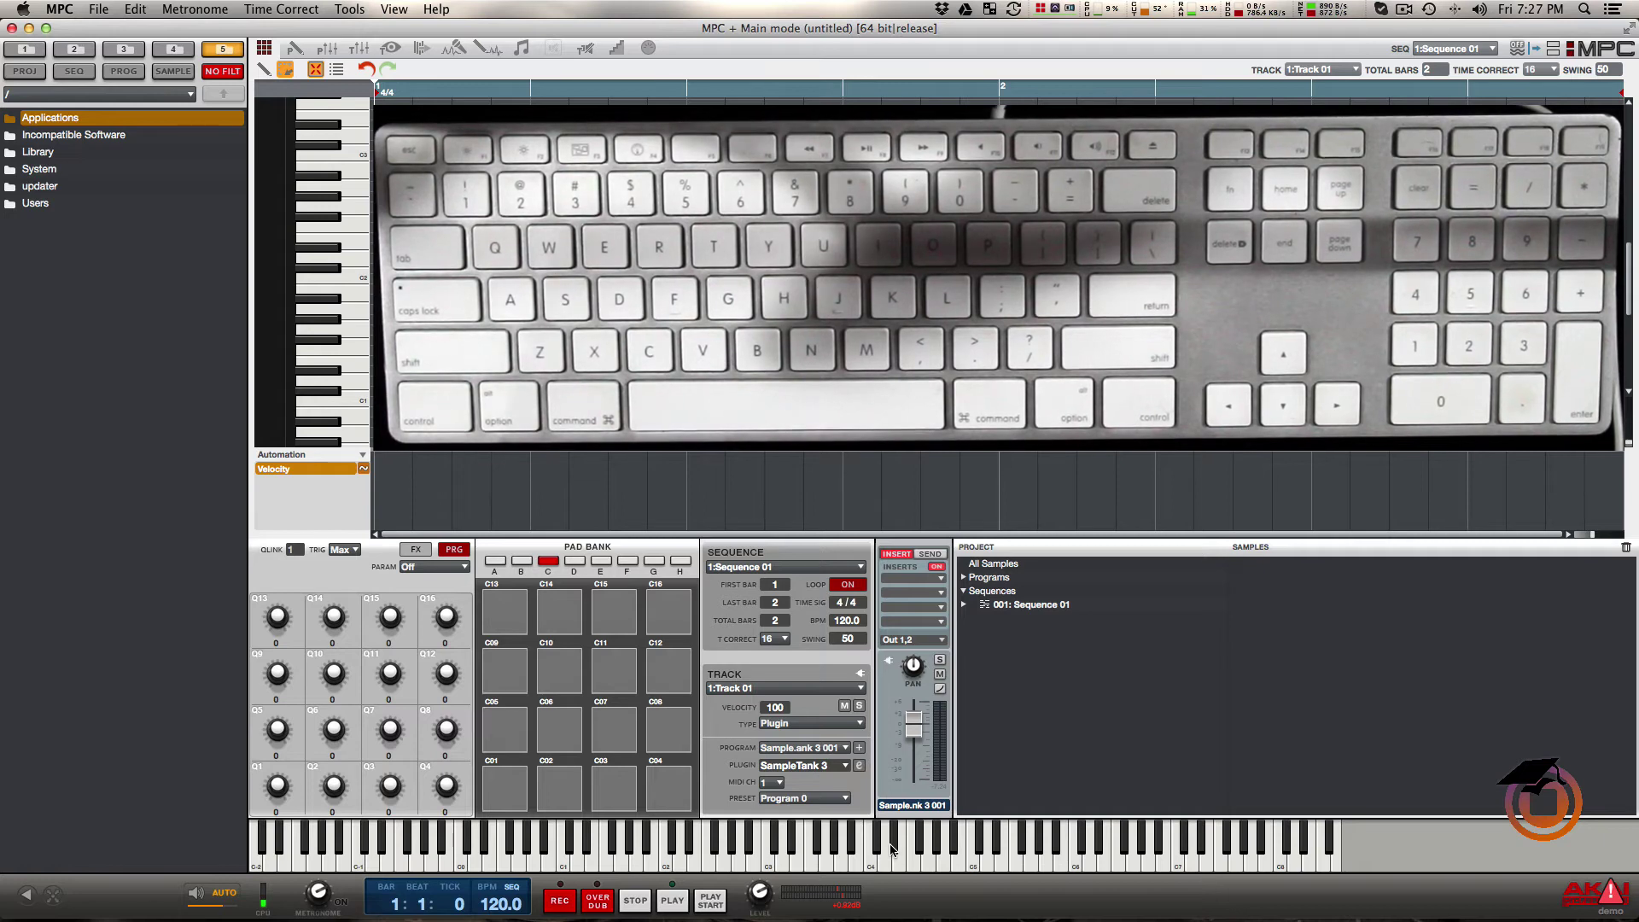
key("z")
key("s")
key("d")
key("f")
Trigger the upper bank C pads with Q, W, E, R and 1–4
key("q")
key("w")
key("e")
key("r")
key("1")
key("2")
key("3")
key("4")
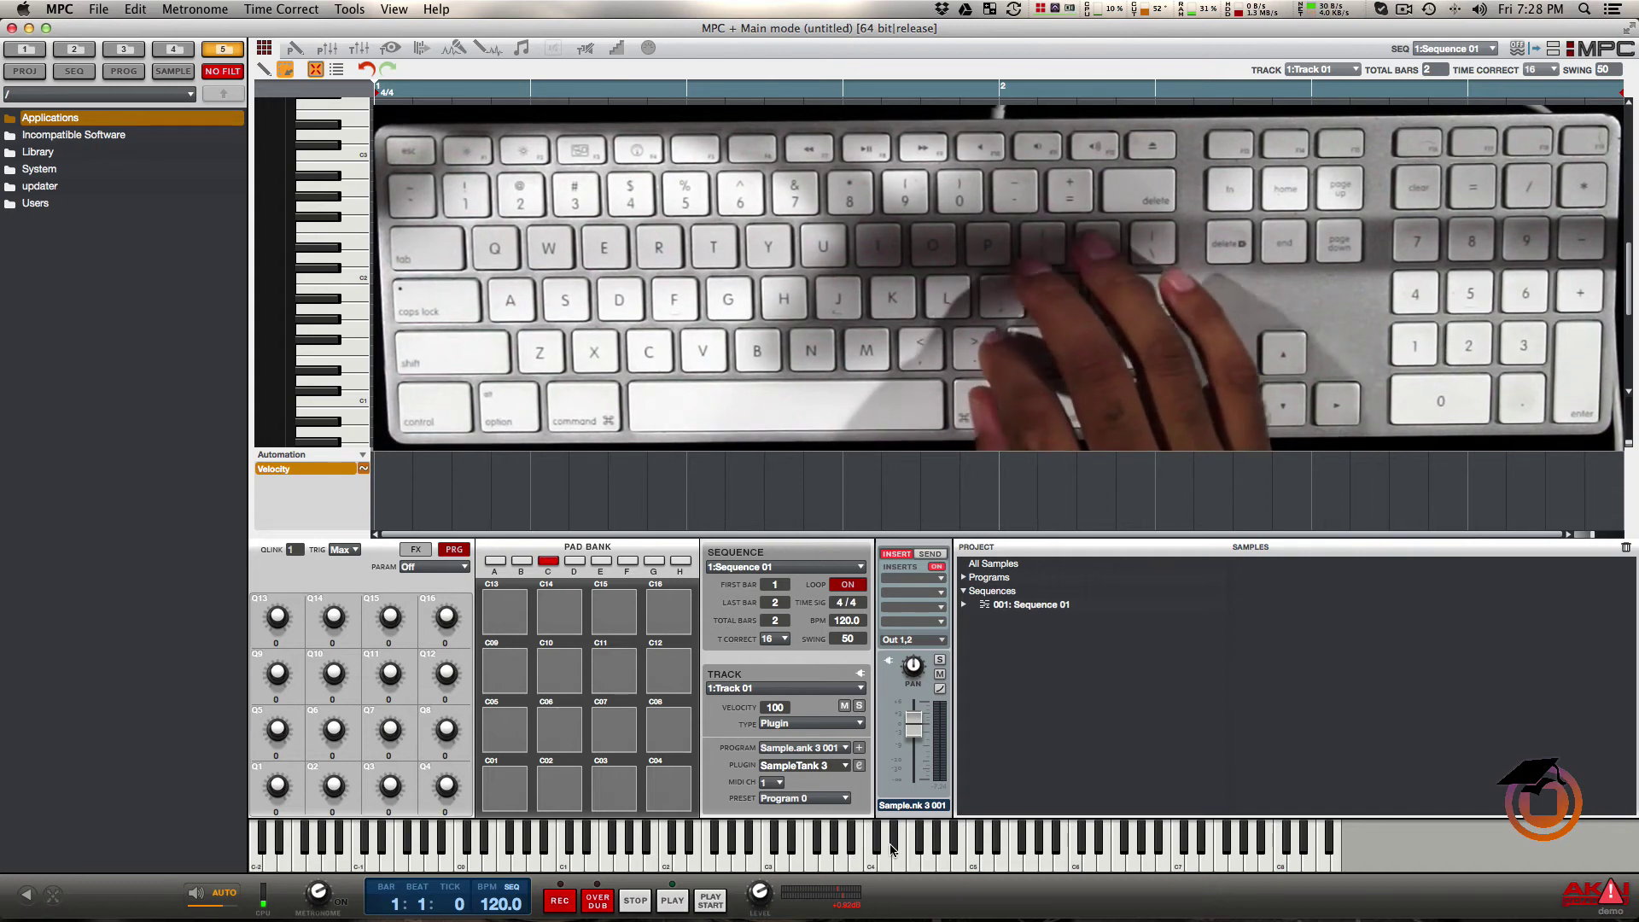
Select Track 02 with the drum kit and settle on pad bank A
key("super+bracketright")
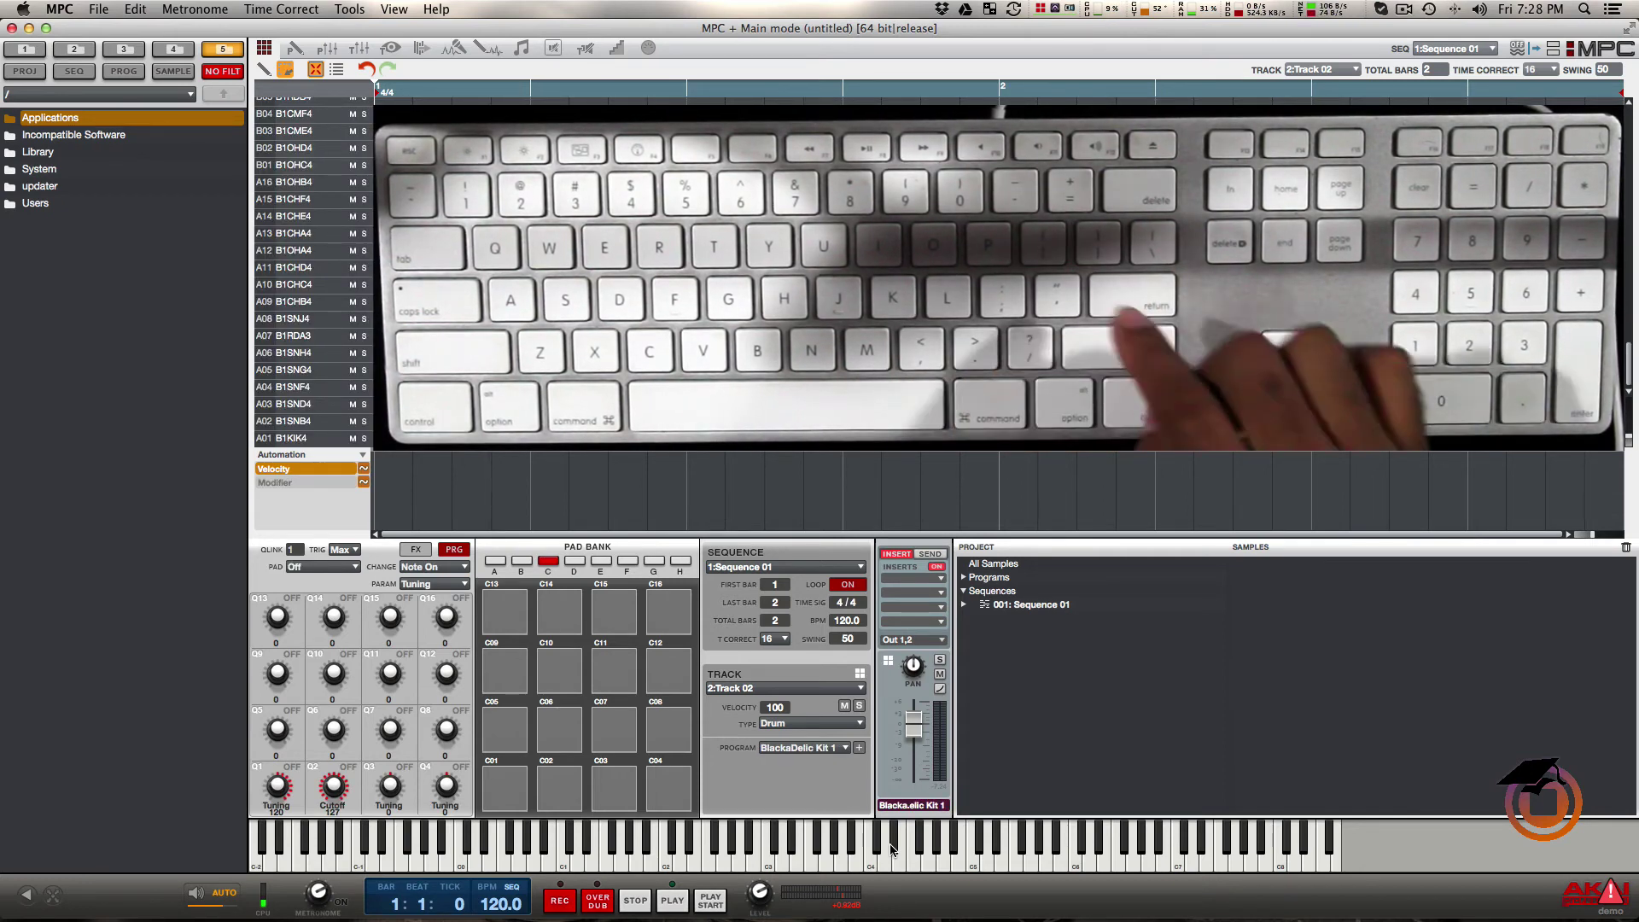
key("bracketleft")
key("bracketleft")
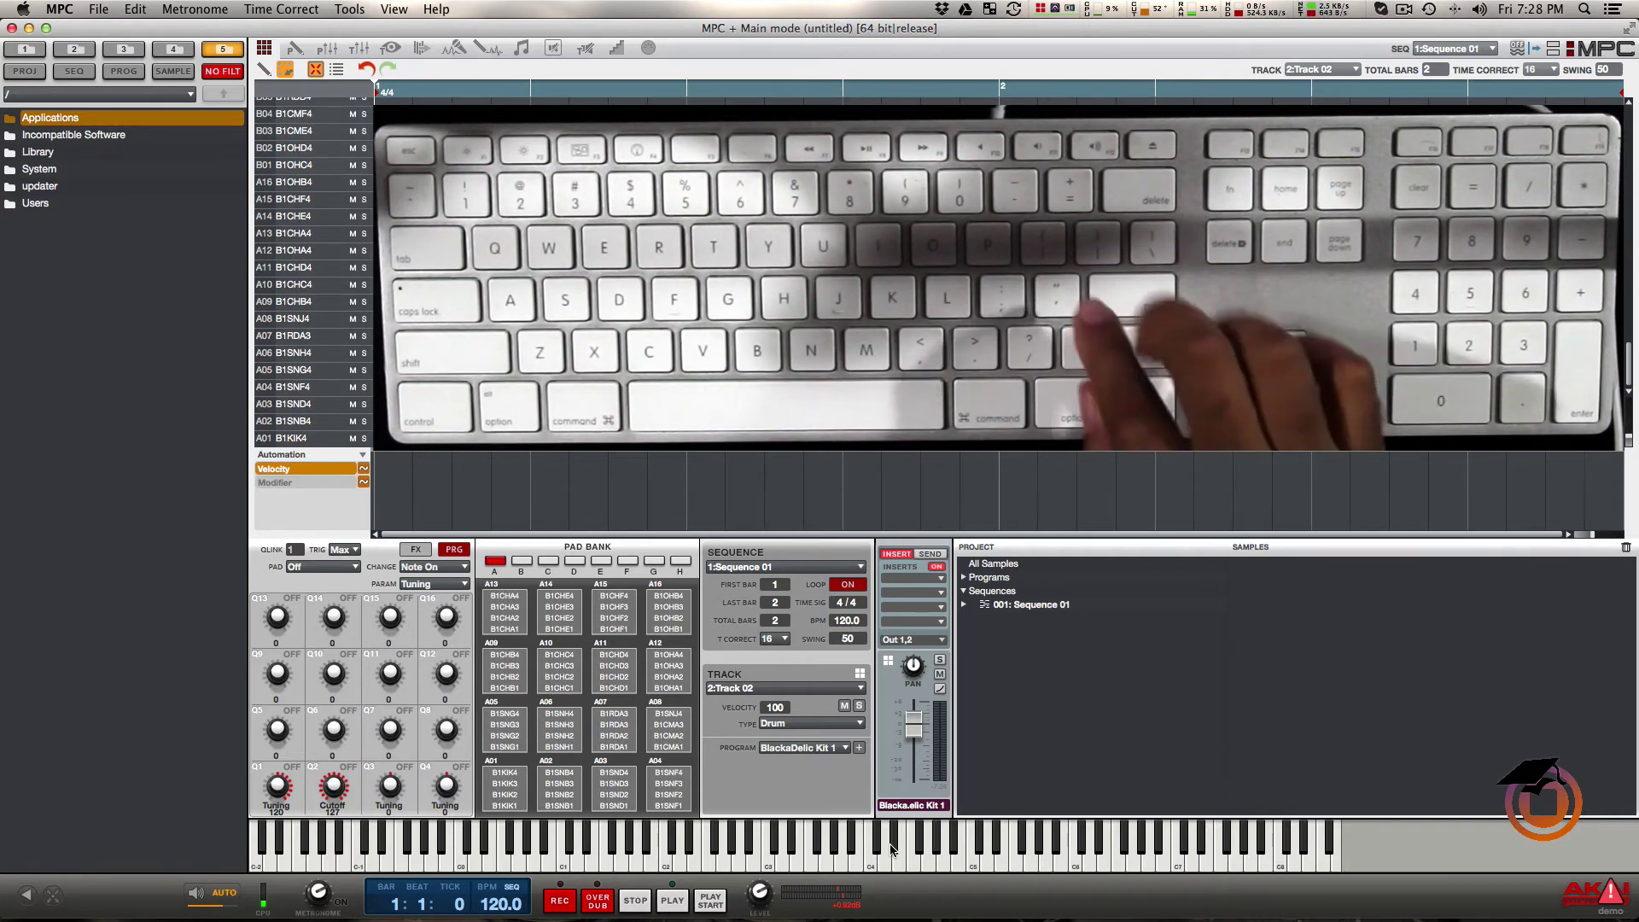
key("bracketright")
key("bracketleft")
key("bracketright")
key("Page_Up")
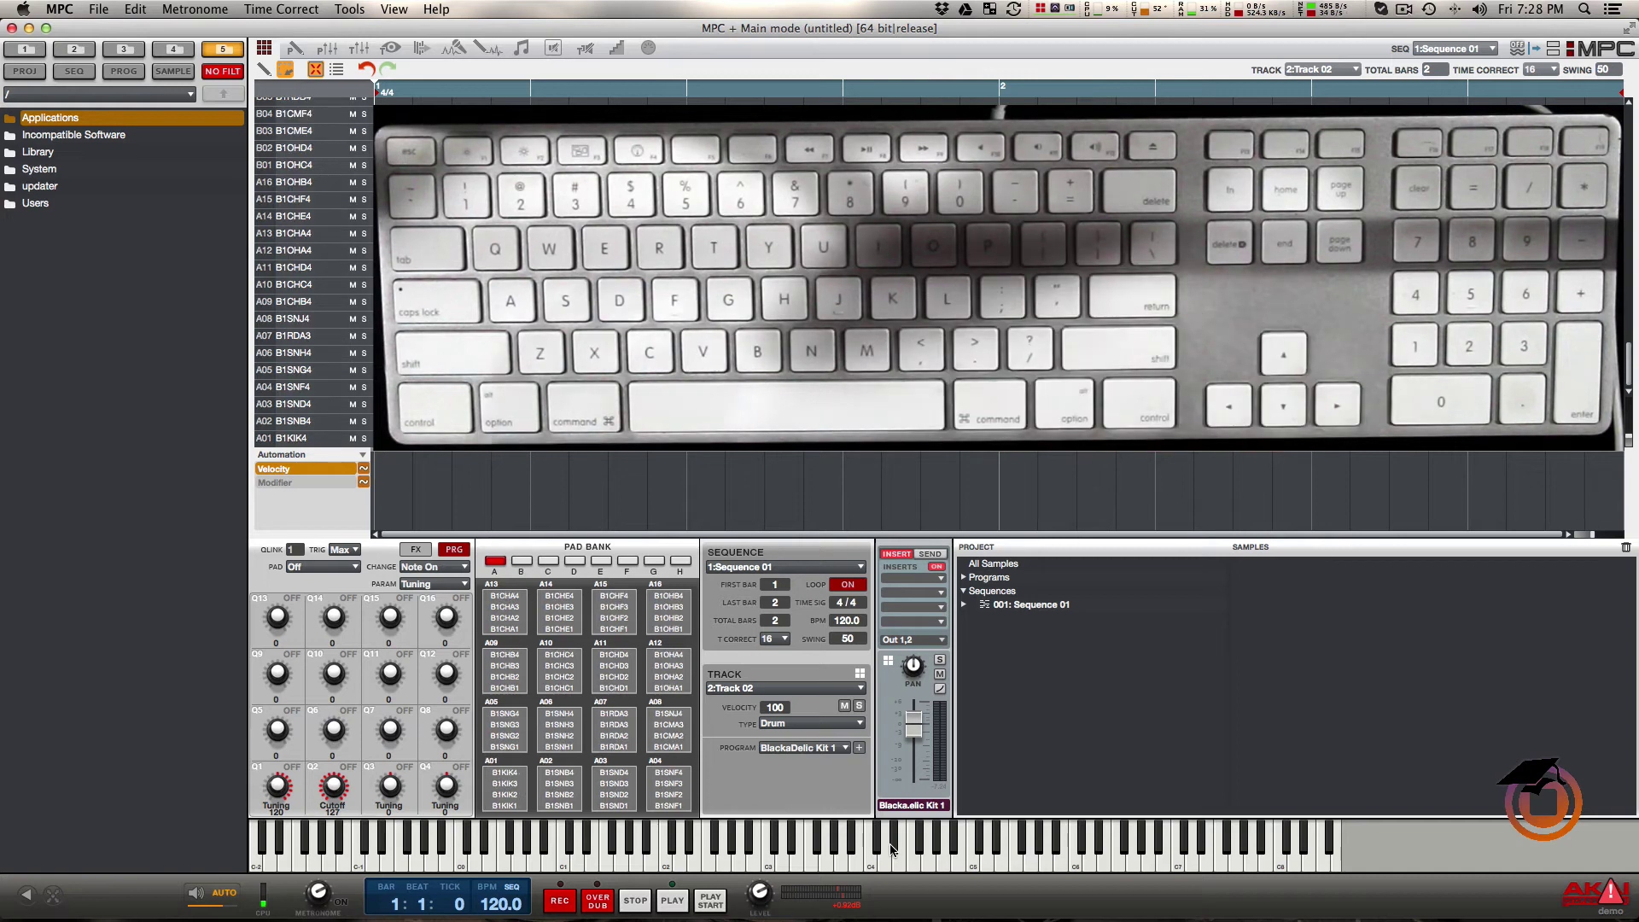
Play pads A01 through A16 from the computer keyboard
key("z")
key("x")
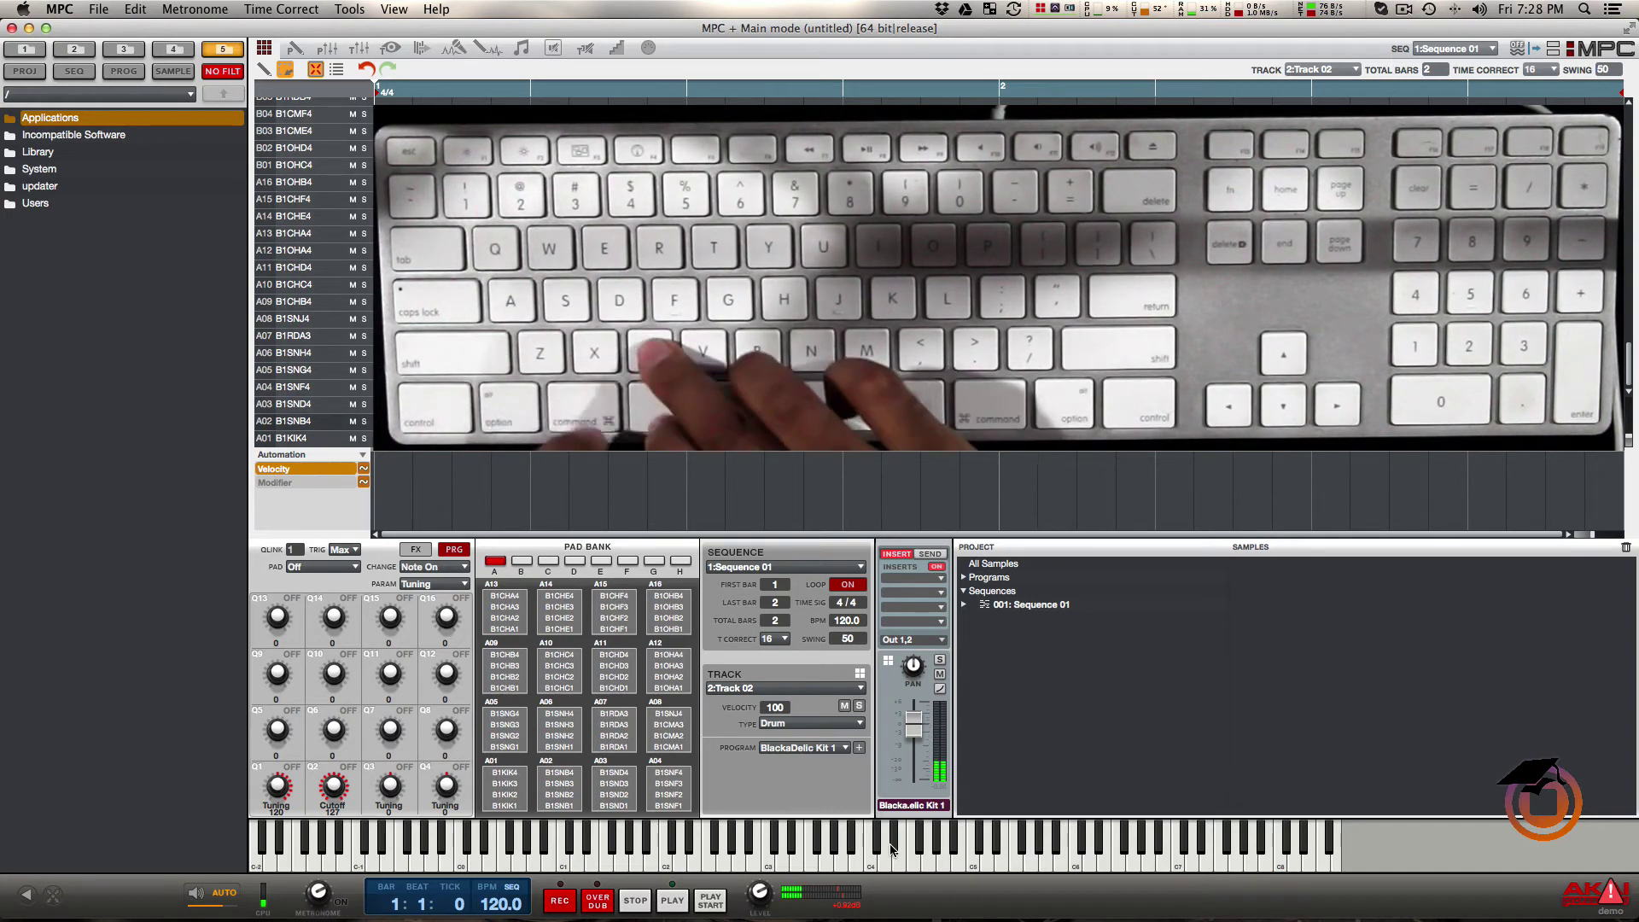
key("c")
key("v")
key("a")
key("s")
key("d")
key("f")
key("q")
key("w")
key("e")
key("r")
key("1")
key("2")
key("3")
key("4")
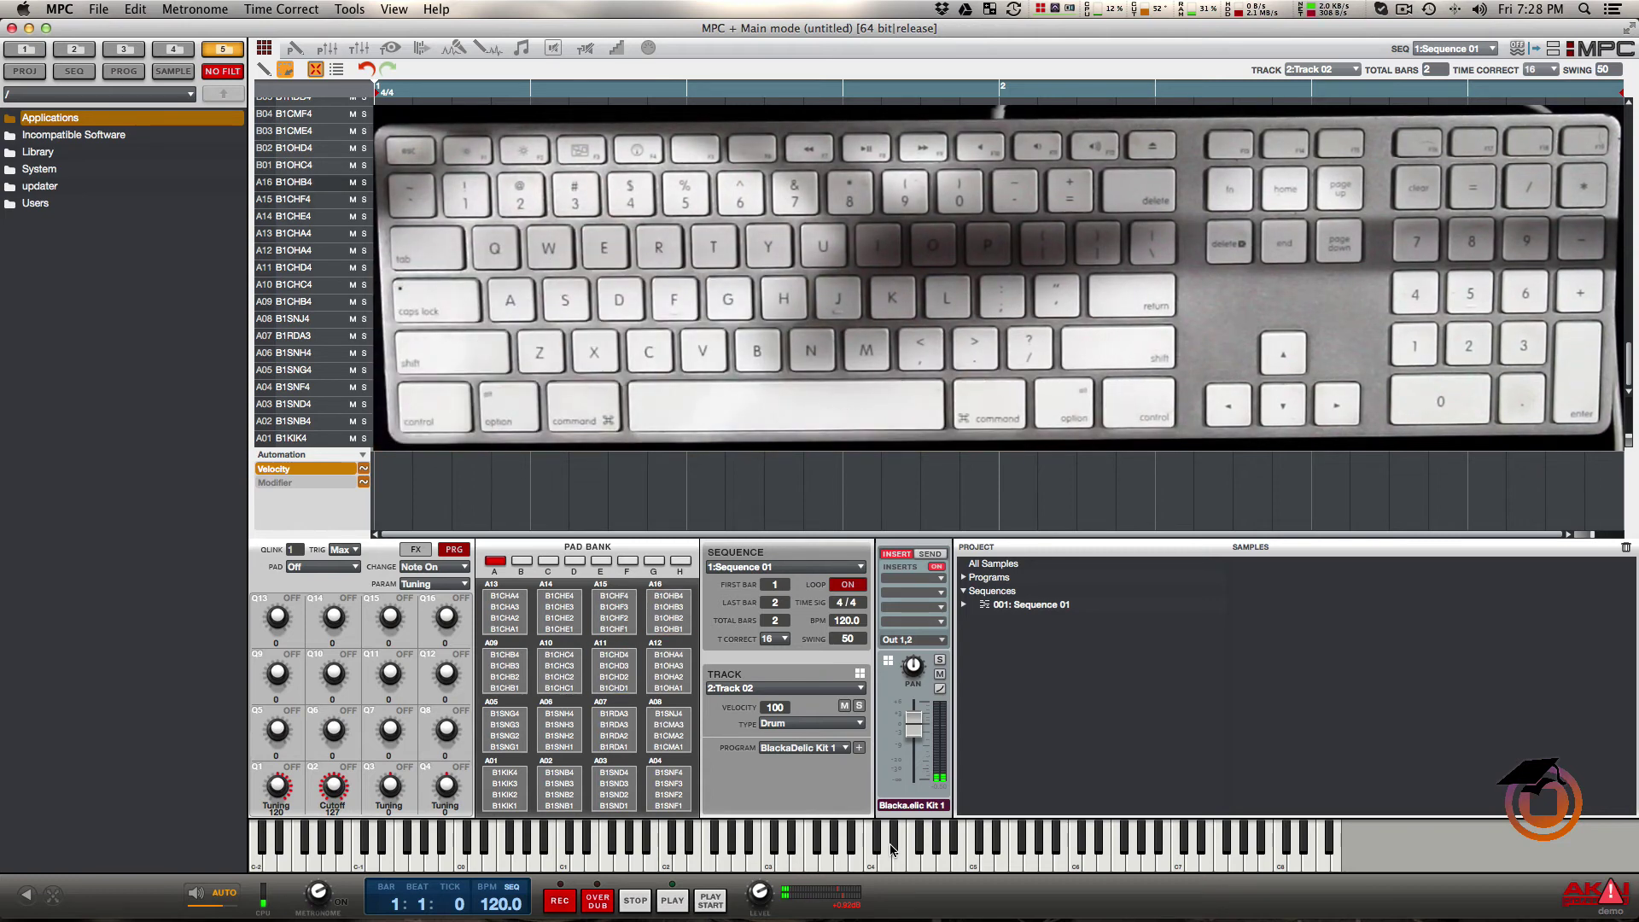
key("z")
Try out a beat on pads A01, A02 and A15
key("x")
key("z")
key("z")
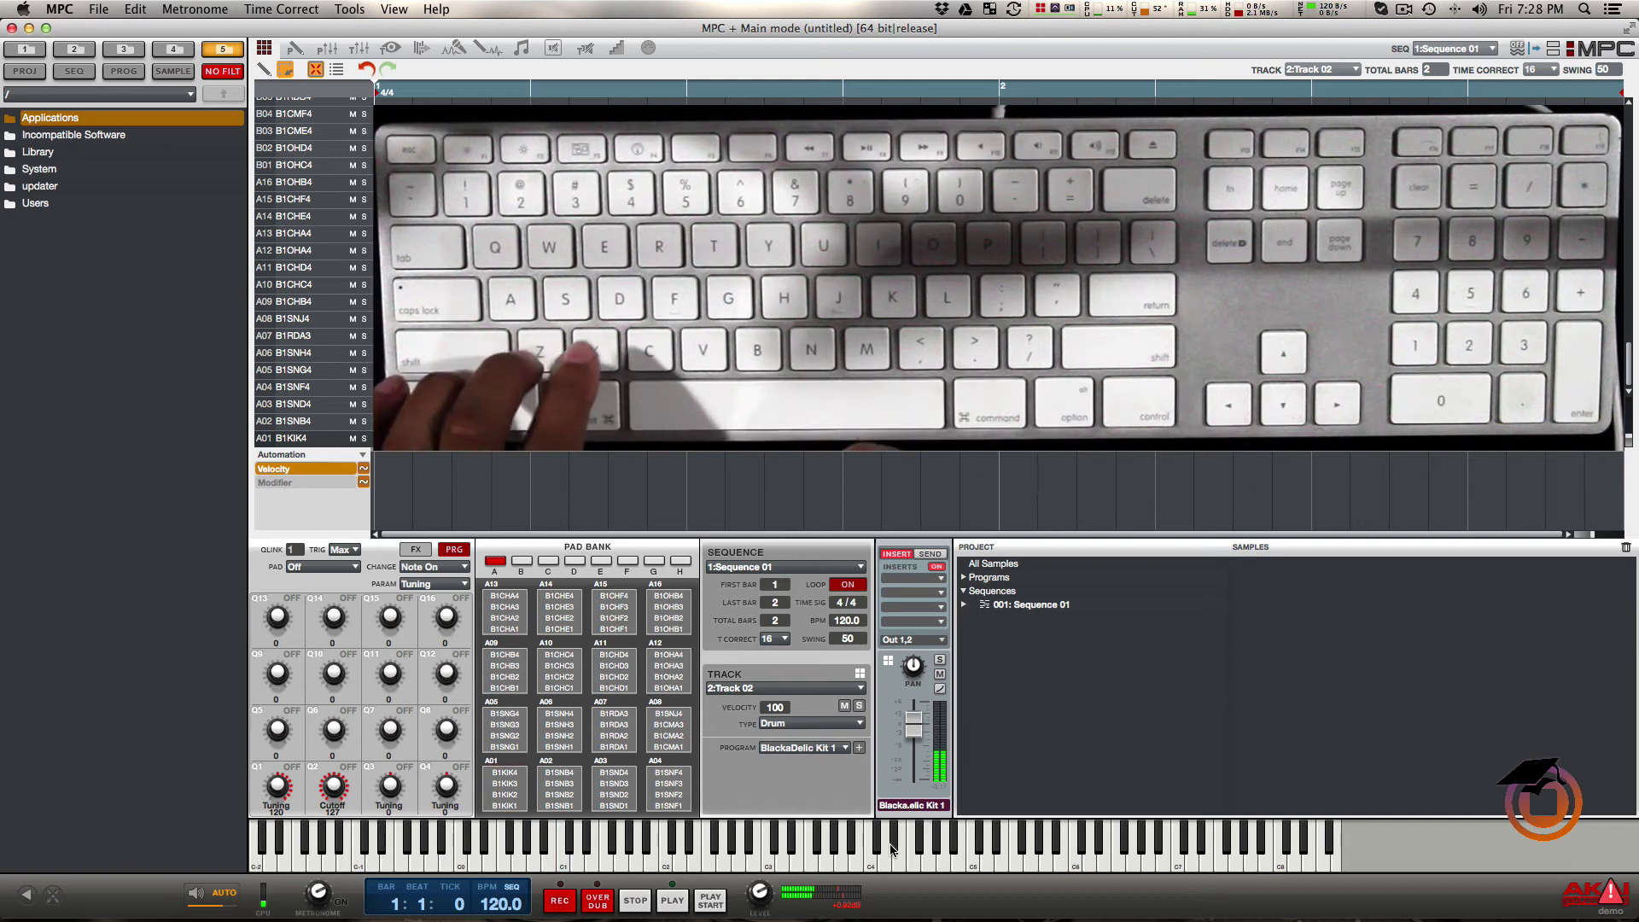
key("x")
key("3")
key("z")
key("3")
key("z")
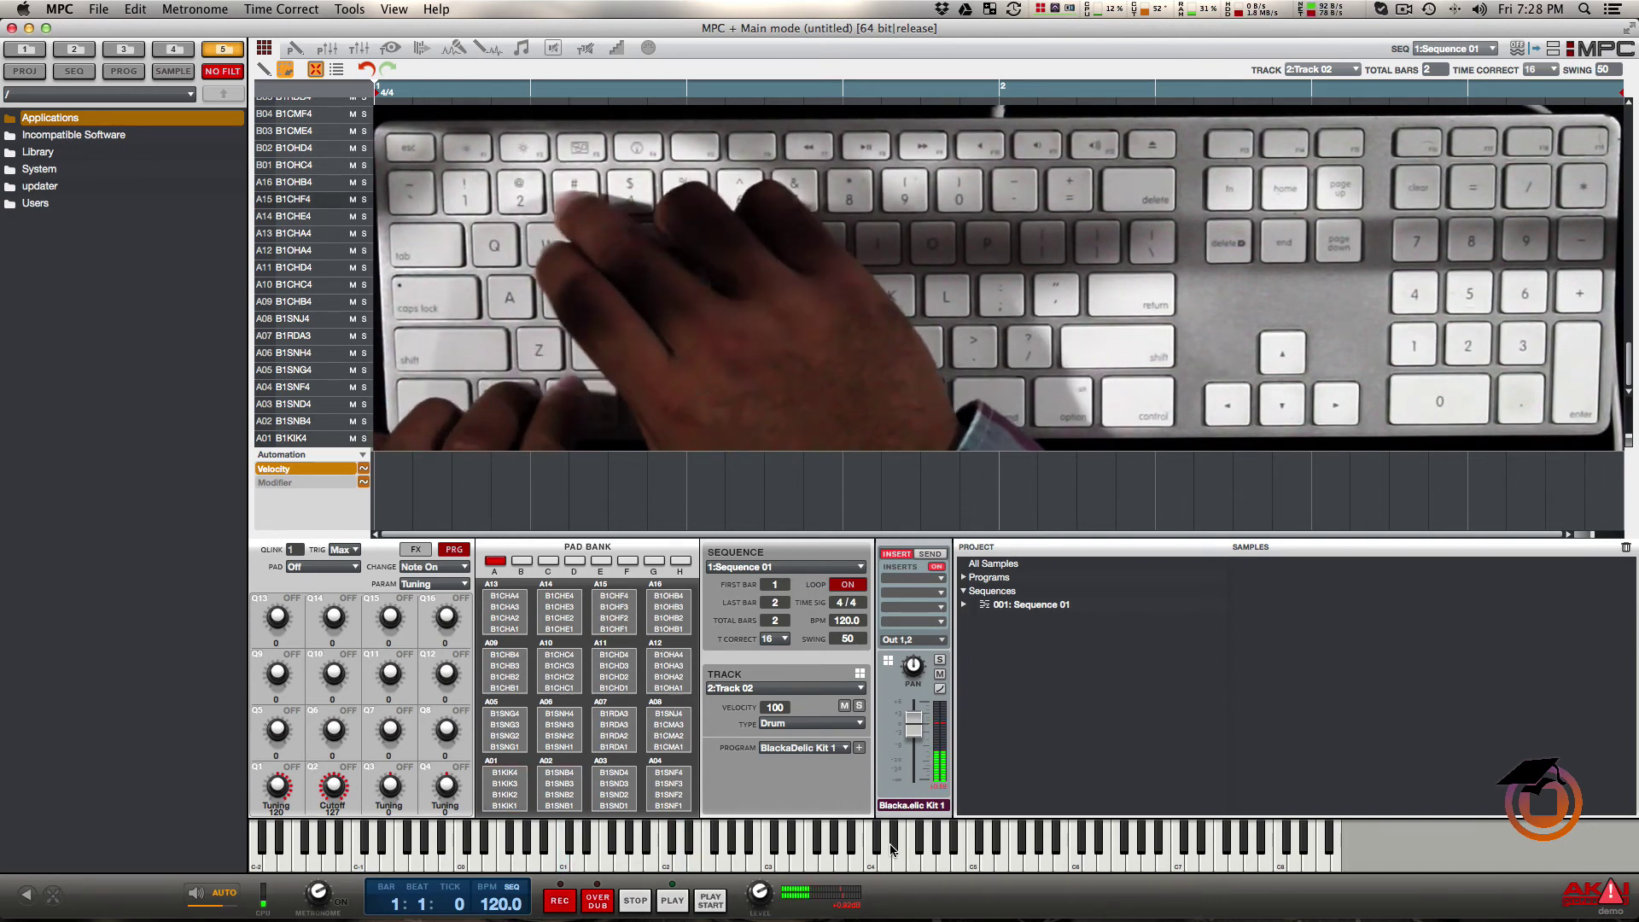
key("x")
key("3")
key("3")
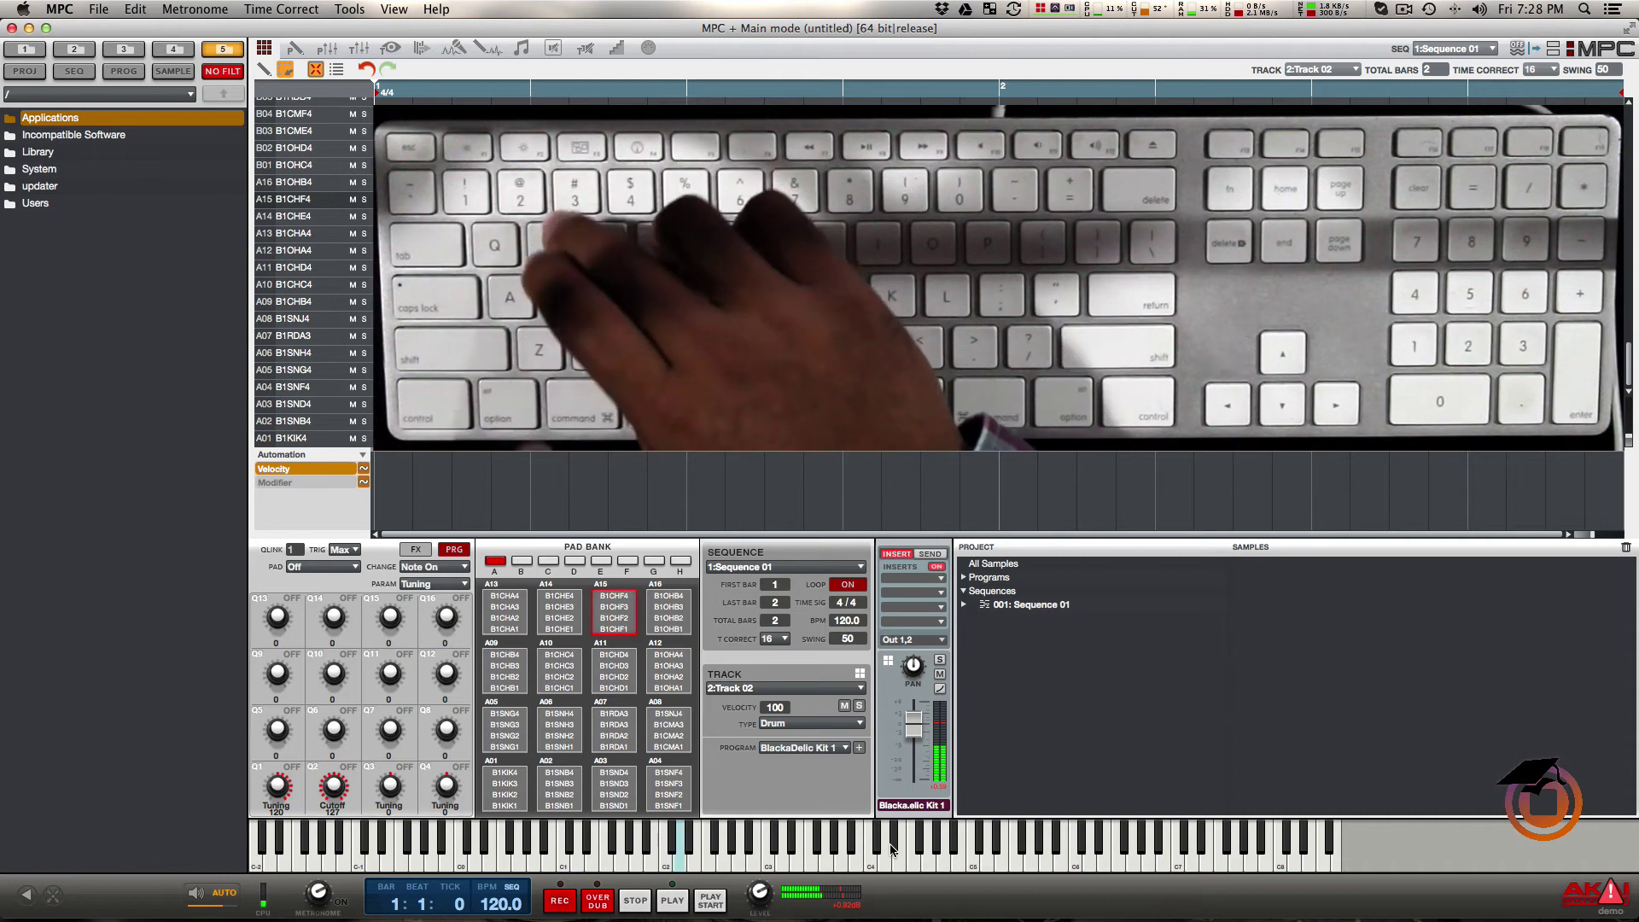
key("z")
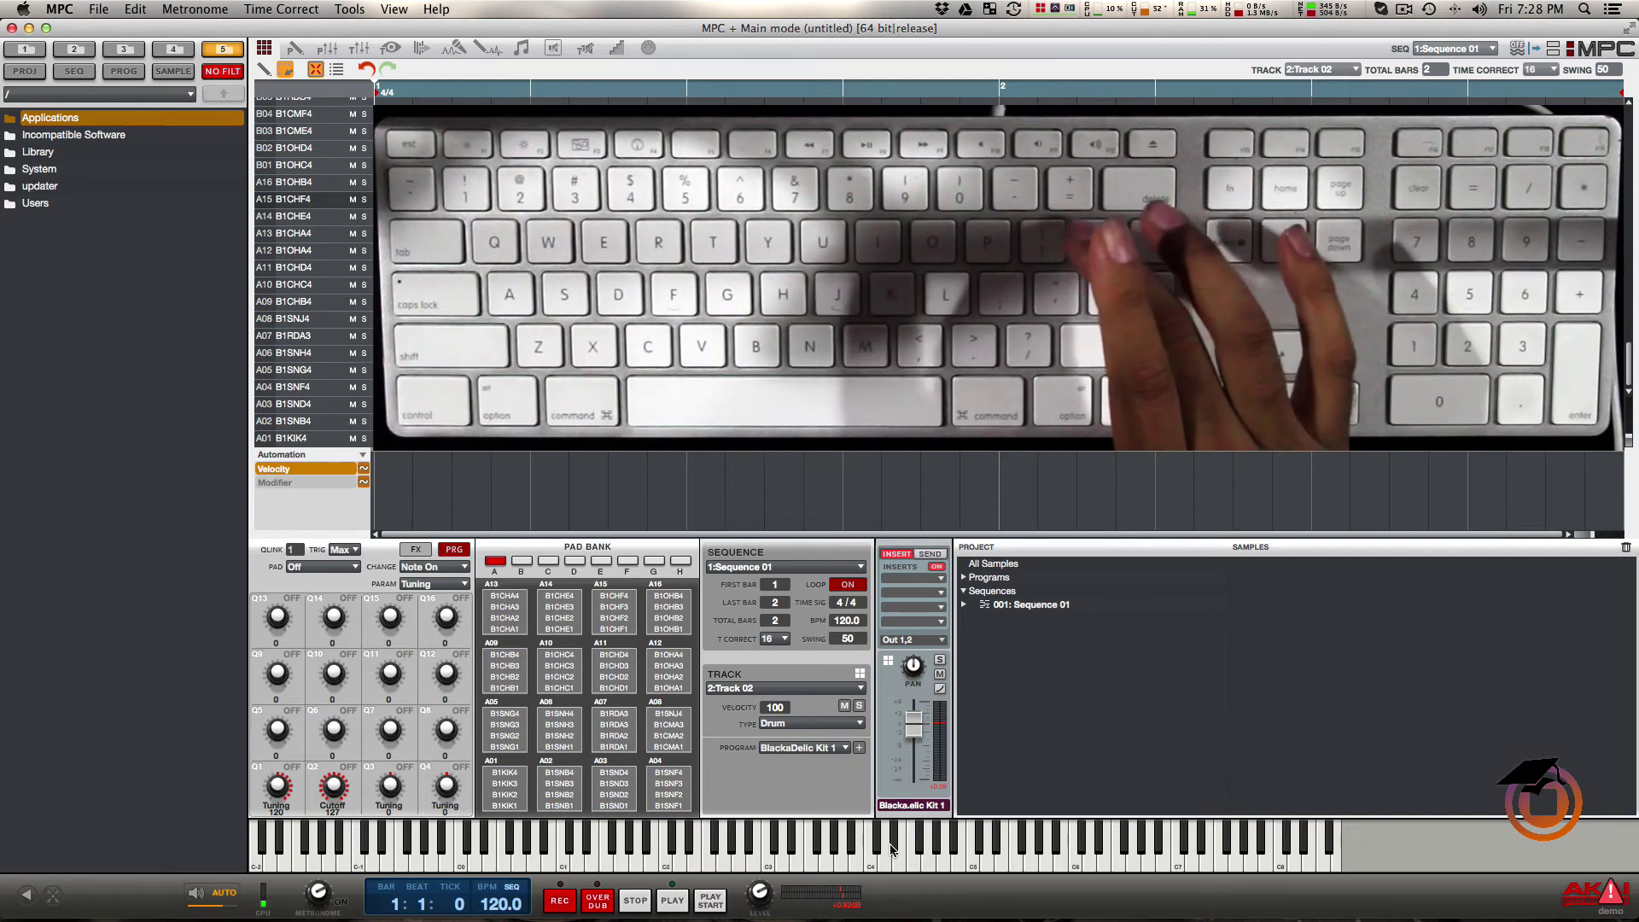
Switch to pad bank B, play pads B02 through B16, then return to bank A
key("bracketright")
key("x")
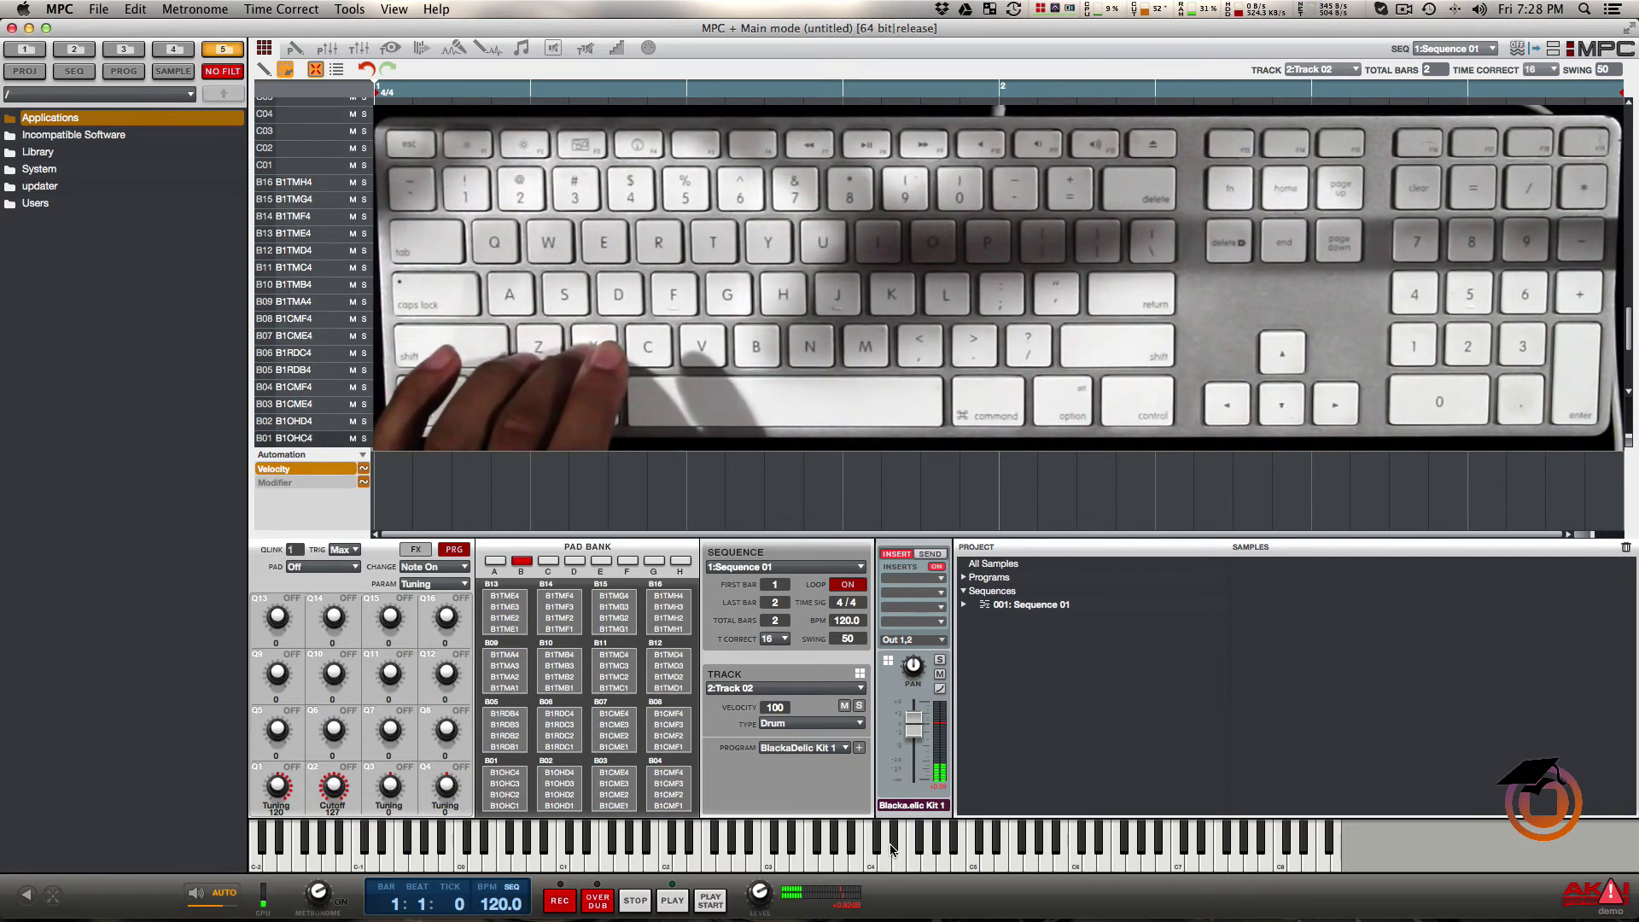
key("c")
key("v")
key("a")
key("s")
key("d")
key("f")
key("q")
key("w")
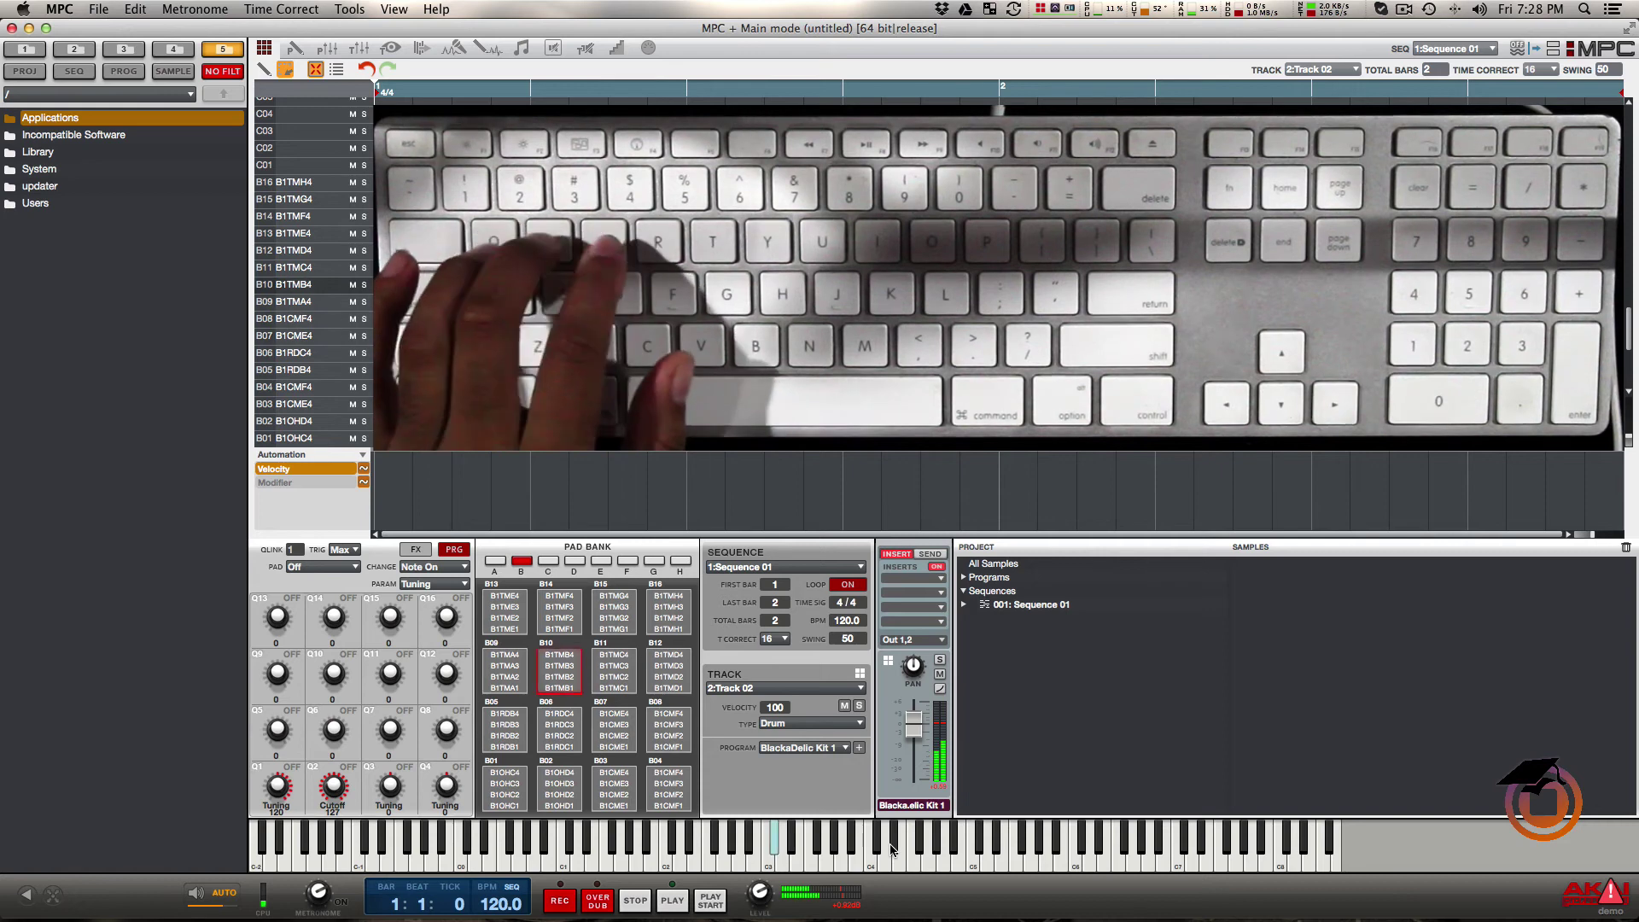
key("e")
key("r")
key("2")
key("3")
key("4")
key("1")
key("2")
key("3")
key("4")
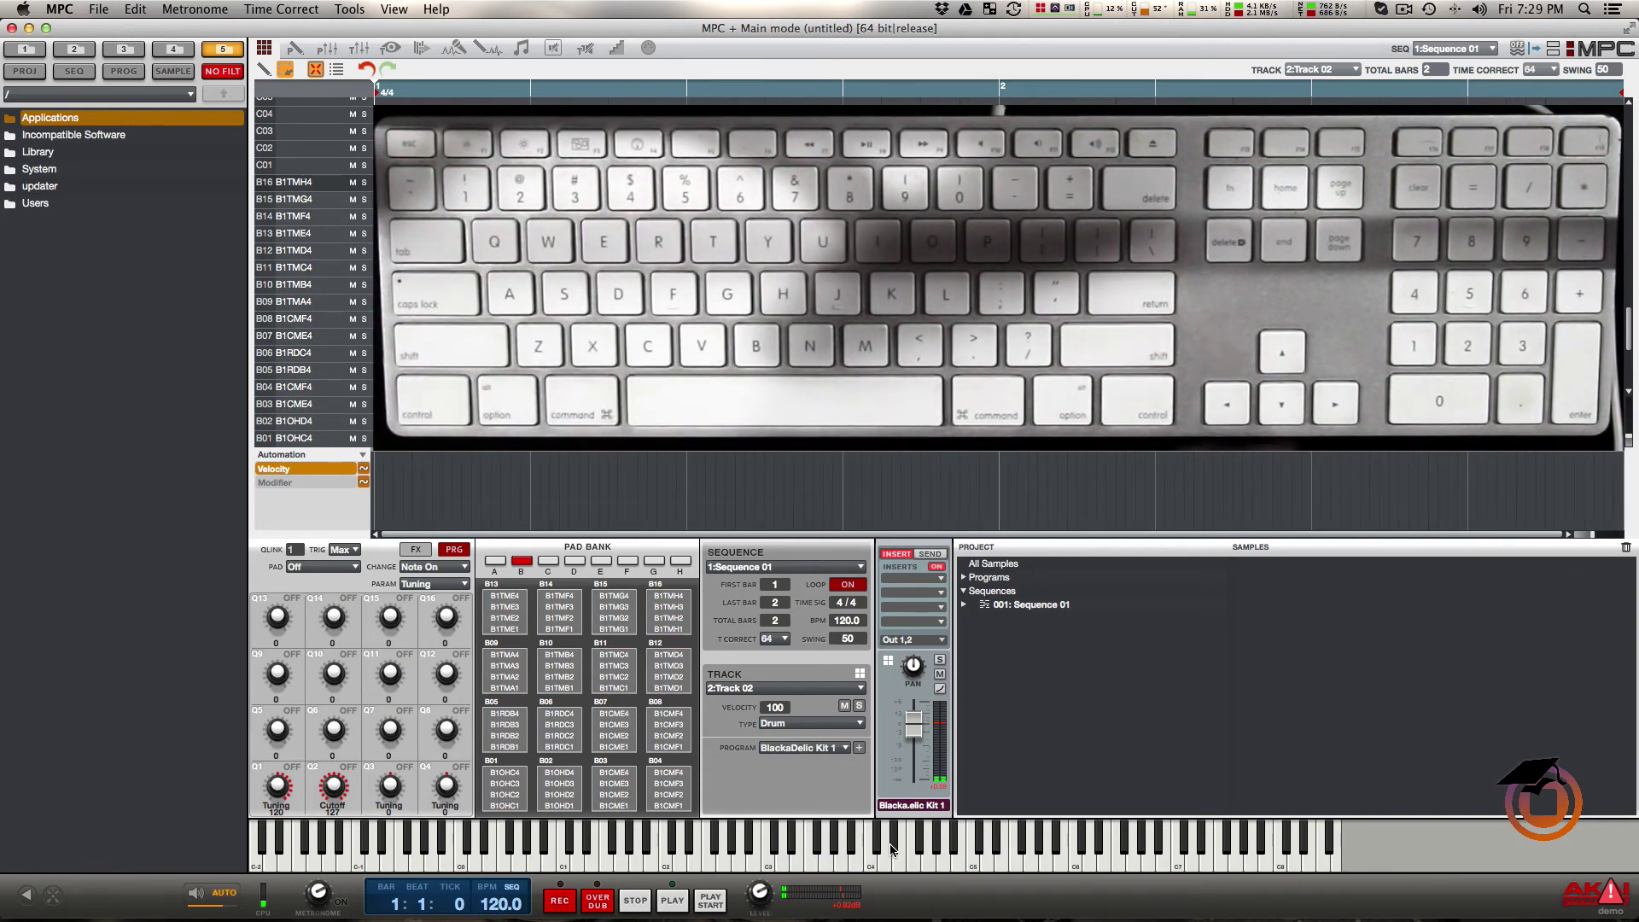
key("bracketleft")
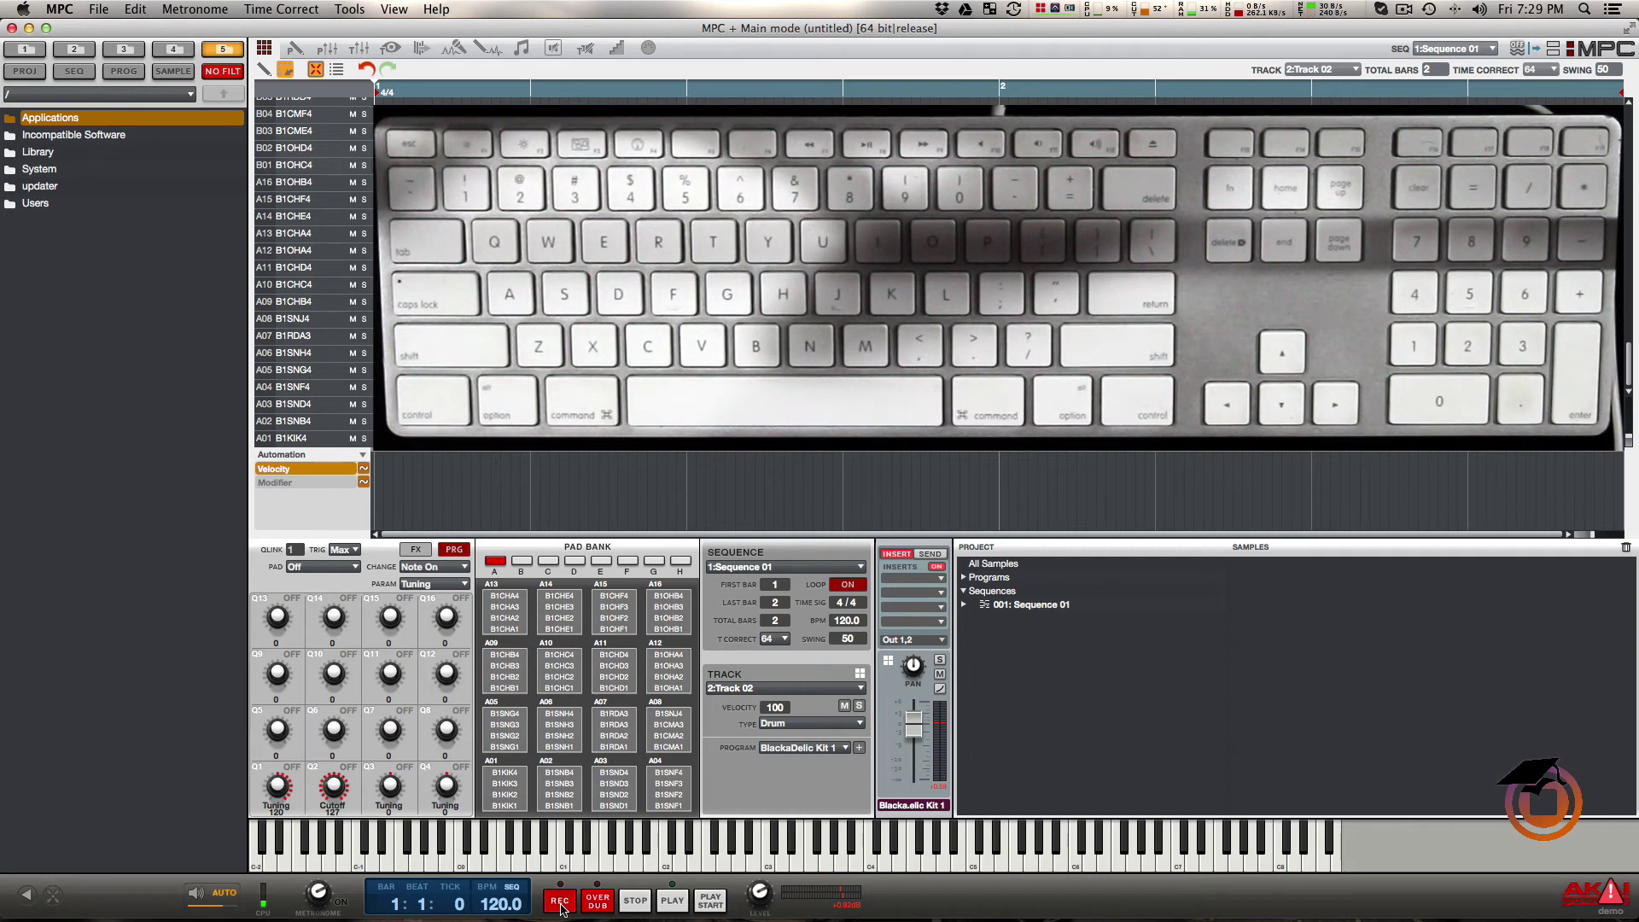
Drag the tempo down to 83.5 BPM and choose 16 for time correction
left_click_drag(845, 620, 845, 659)
left_click(777, 649)
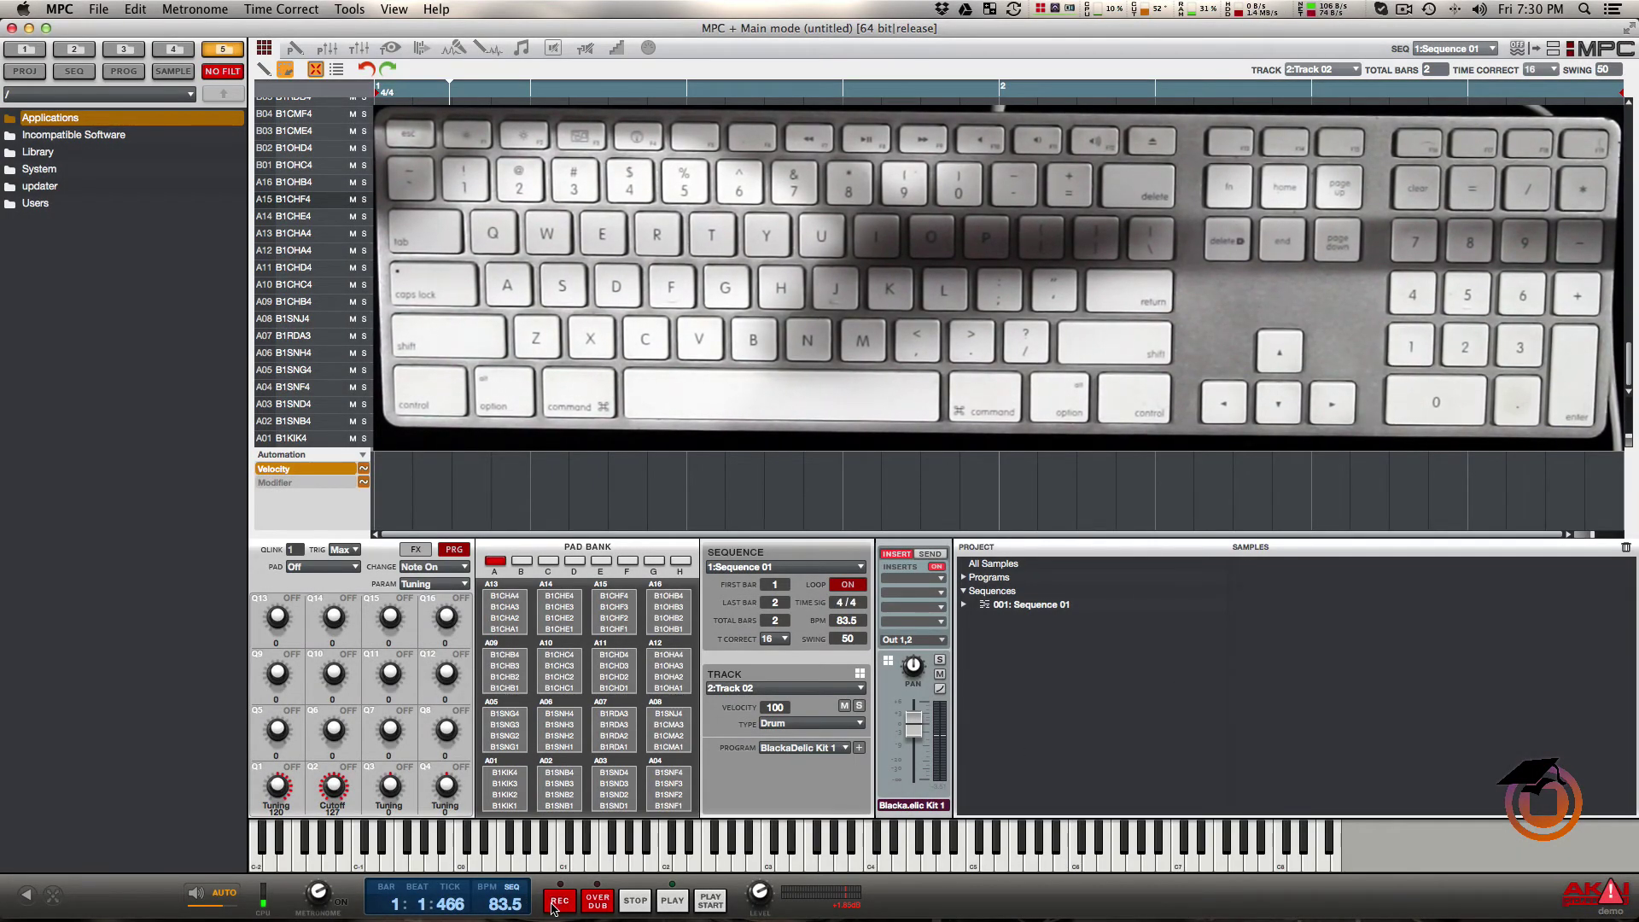
Start recording from the top and tap drum hits on pads A01, A02 and A15
left_click(709, 902)
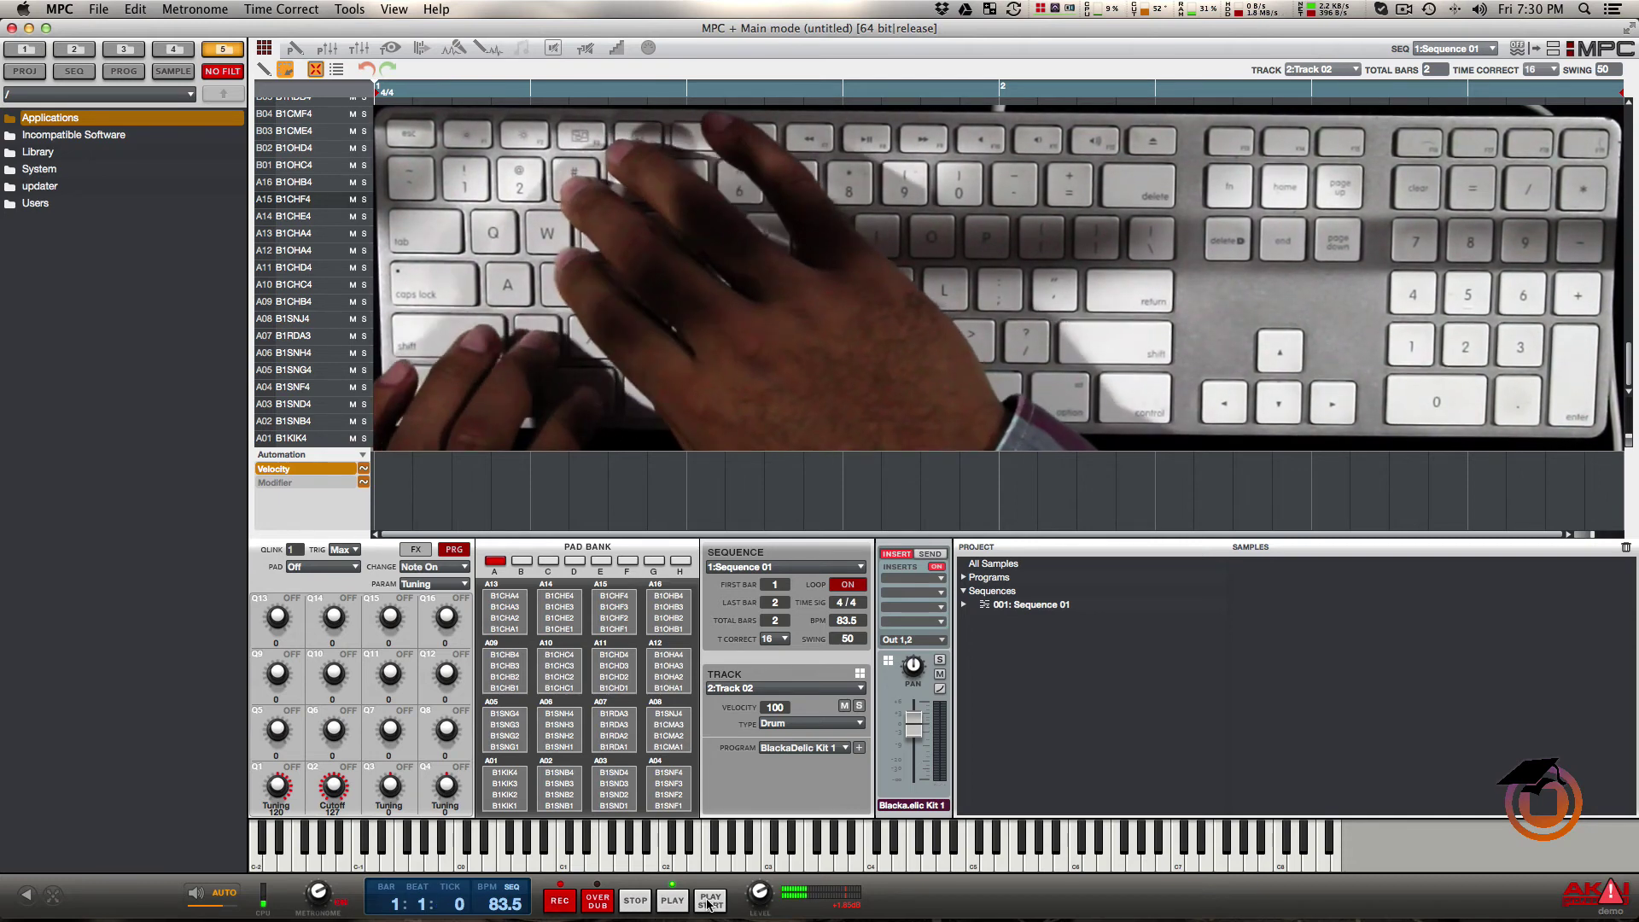
key("z")
key("3")
key("3")
key("x")
key("3")
key("3")
key("3")
key("z")
Record the remaining eighth-note drum hits of the loop, then make Track 01 active
key("3")
key("x")
key("3")
key("3")
key("z")
key("3")
key("3")
key("x")
key("3")
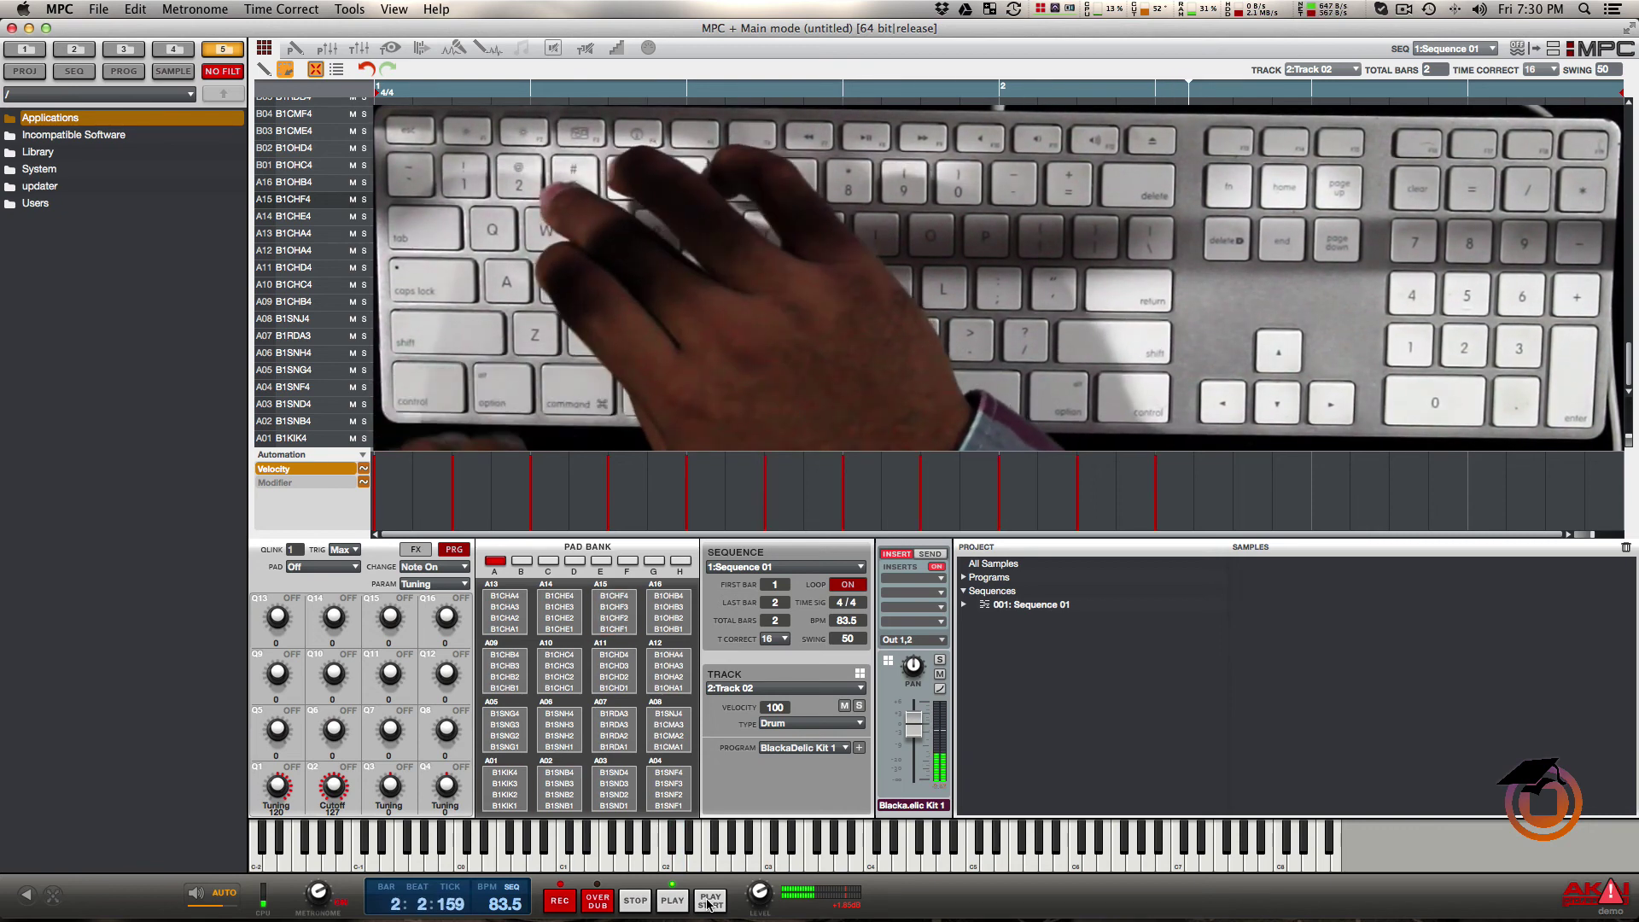
key("3")
key("3")
key("z")
key("3")
key("x")
key("3")
key("3")
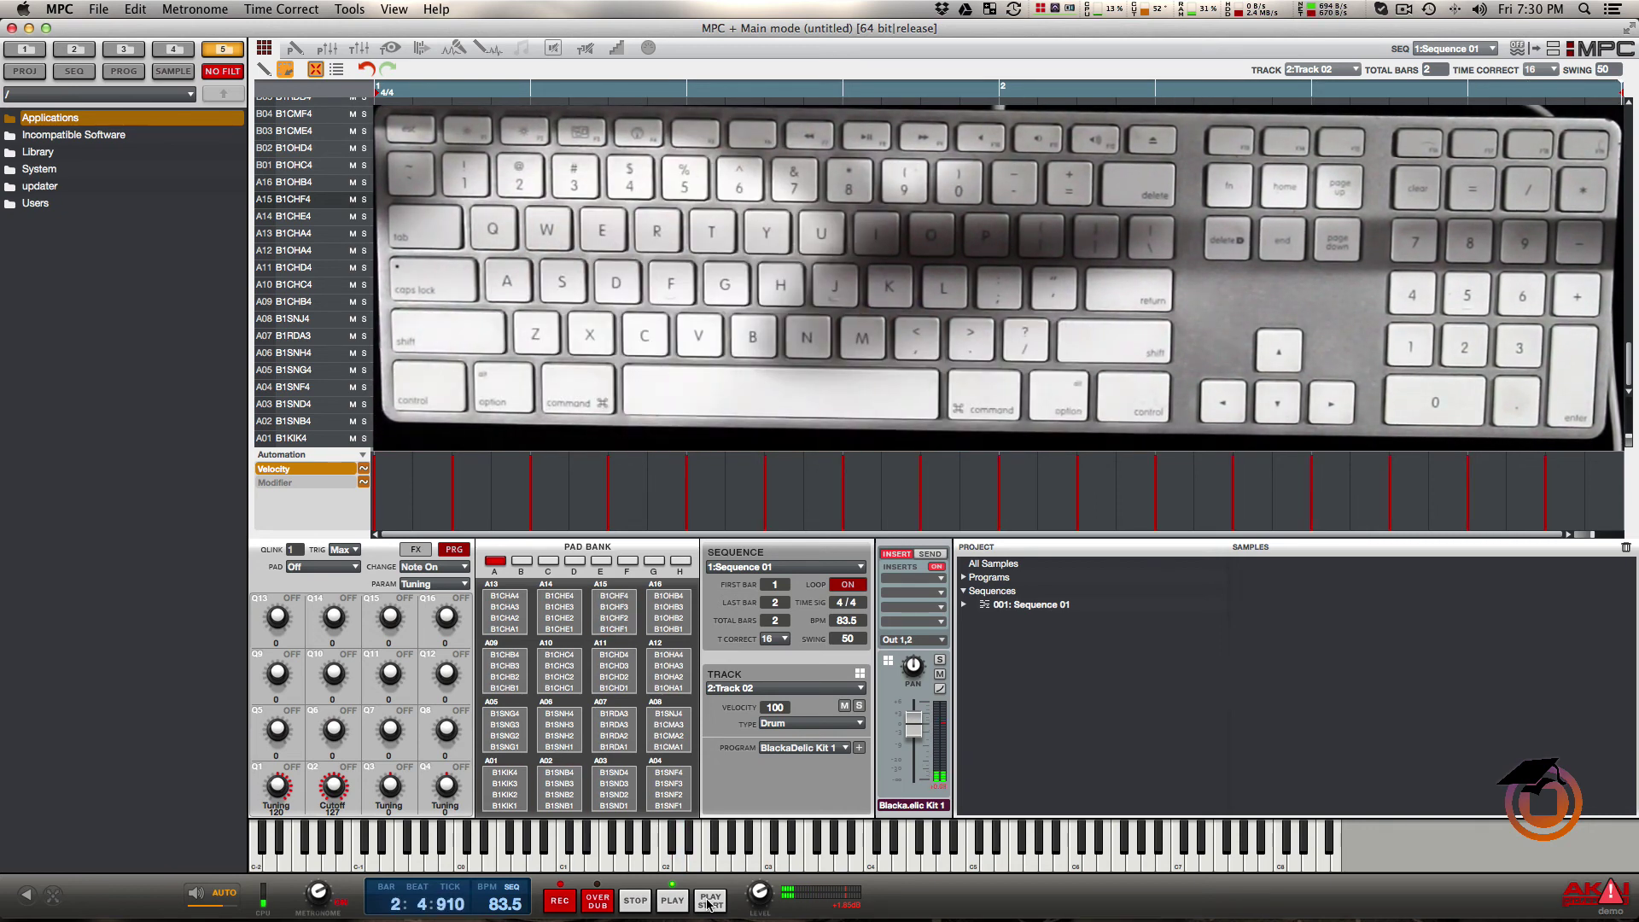
key("x")
key("3")
key("3")
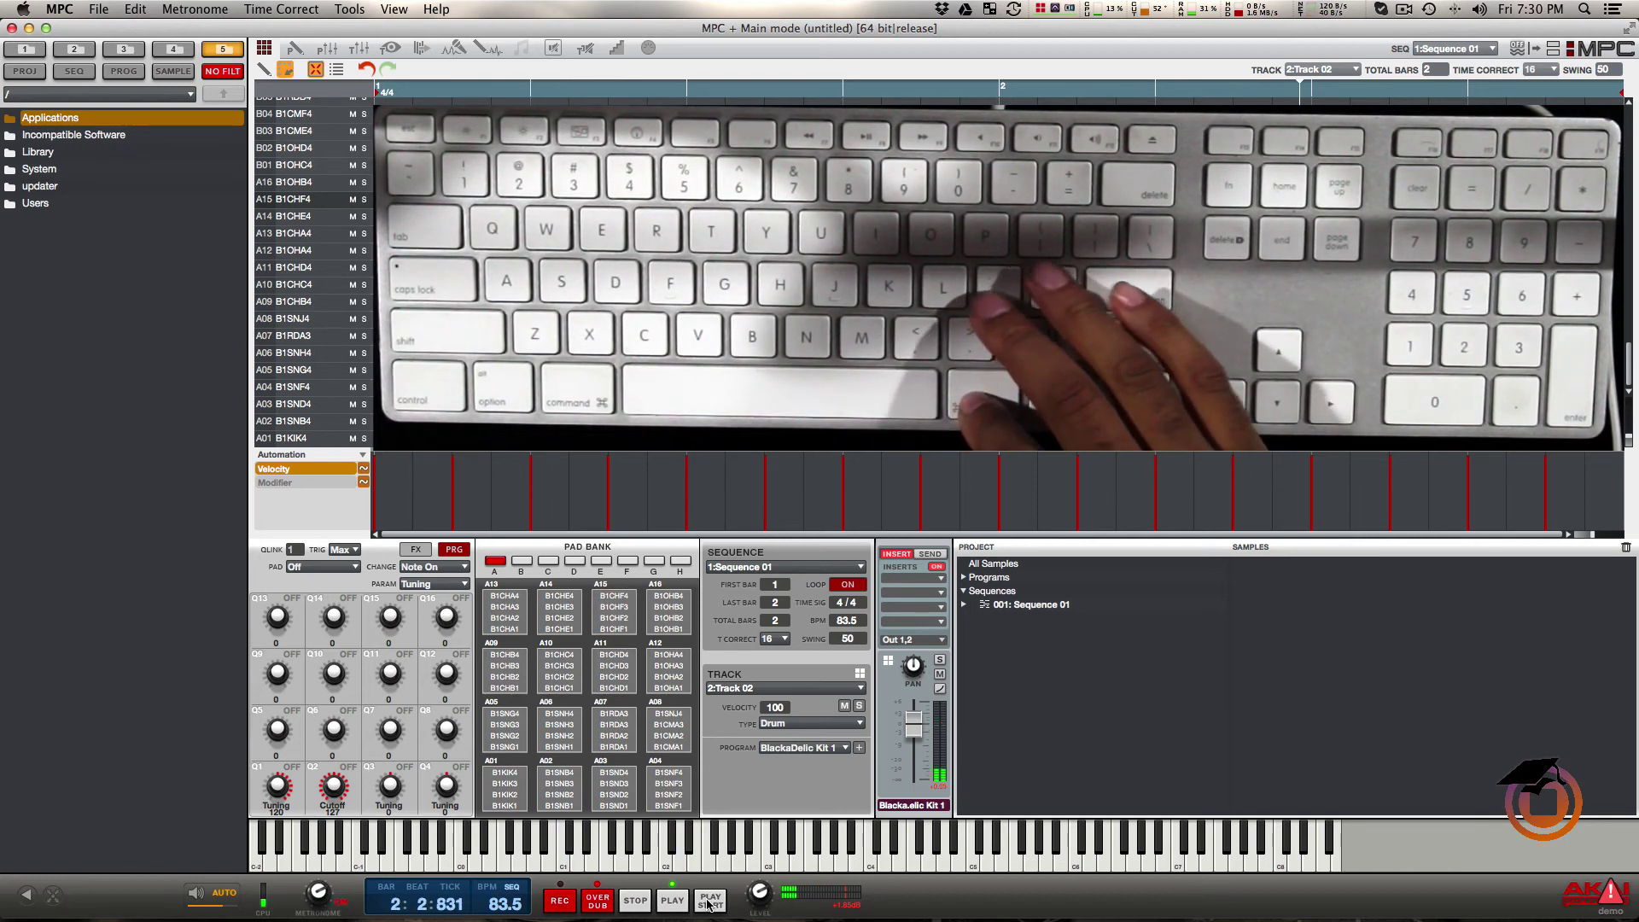
key("super+[")
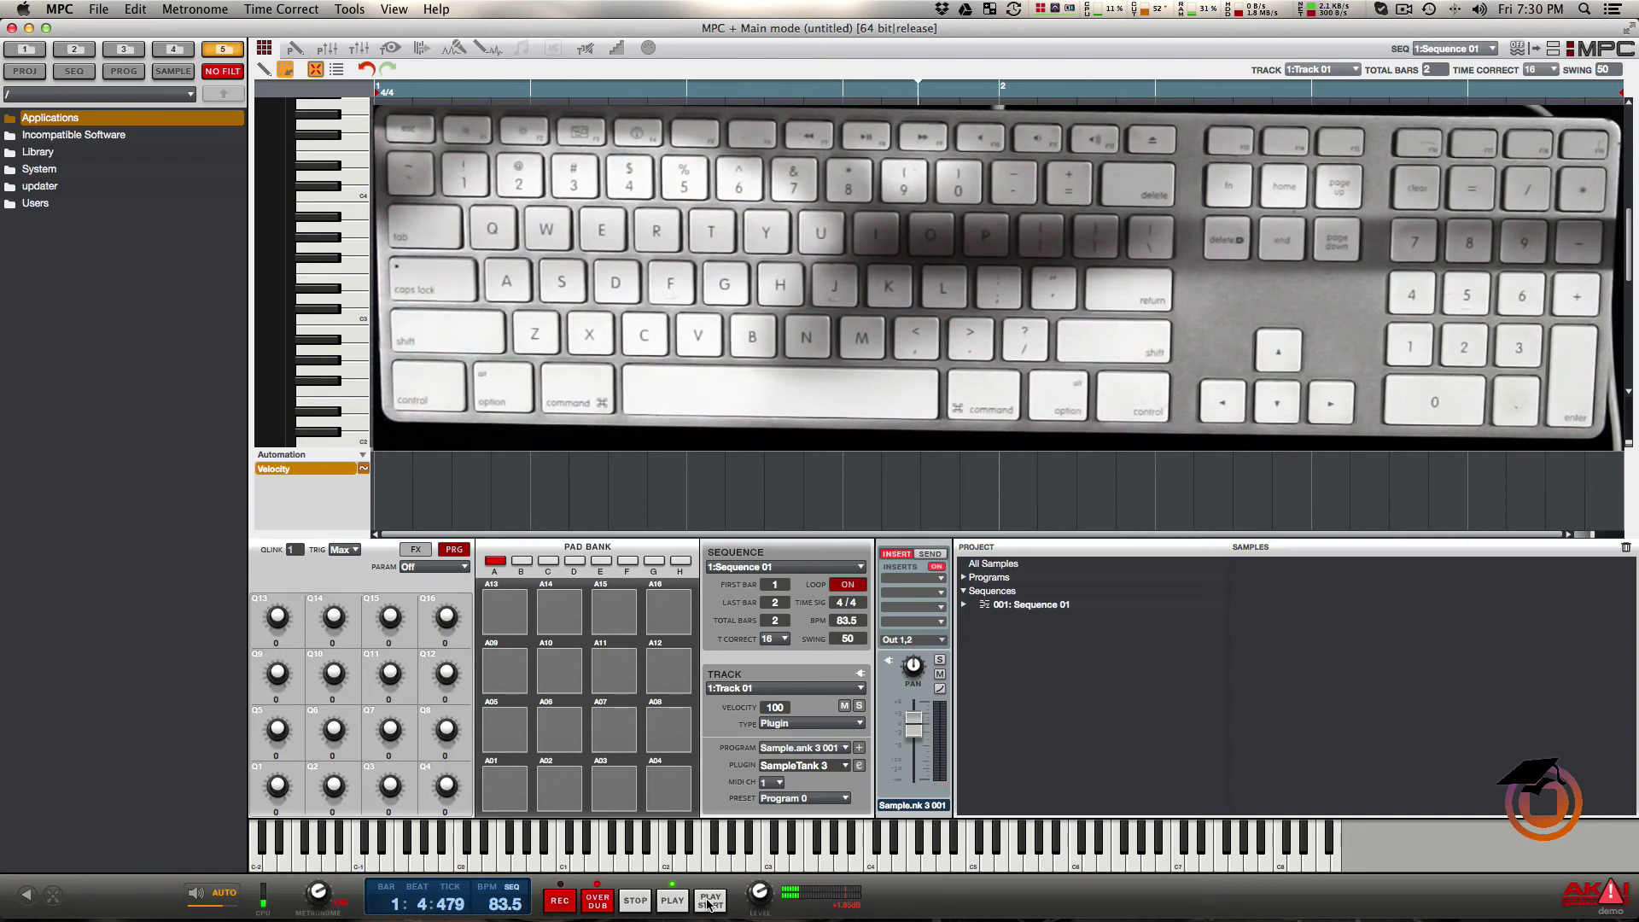
Enable MIDI Keys an octave up and record C minor chords onto Track 01
key("super+k")
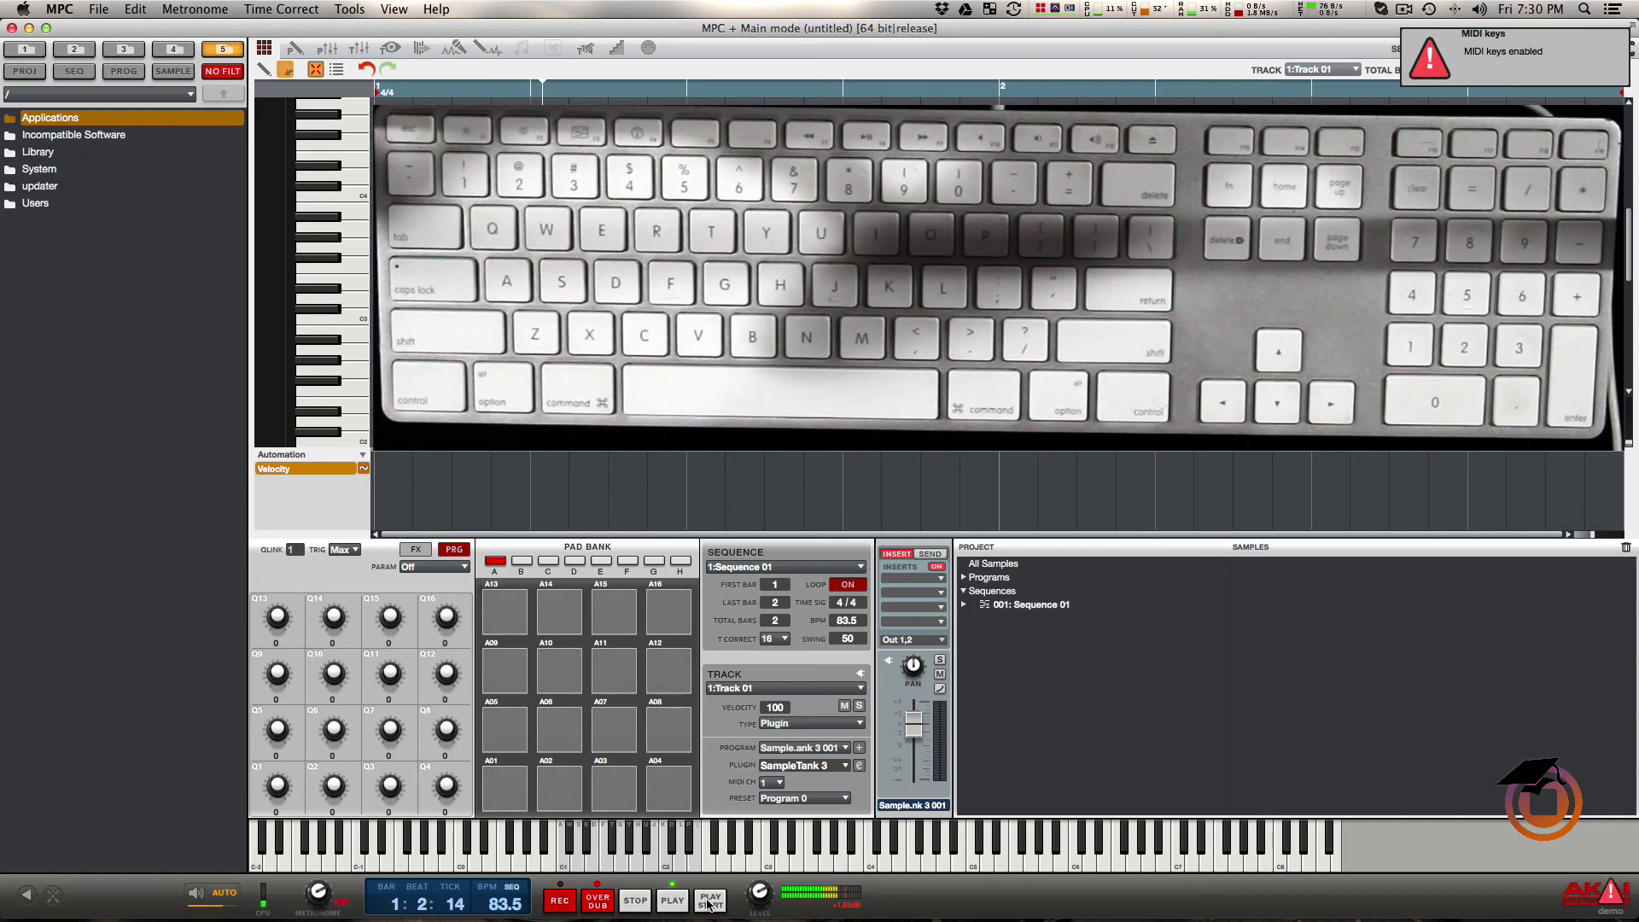
key("bracketright")
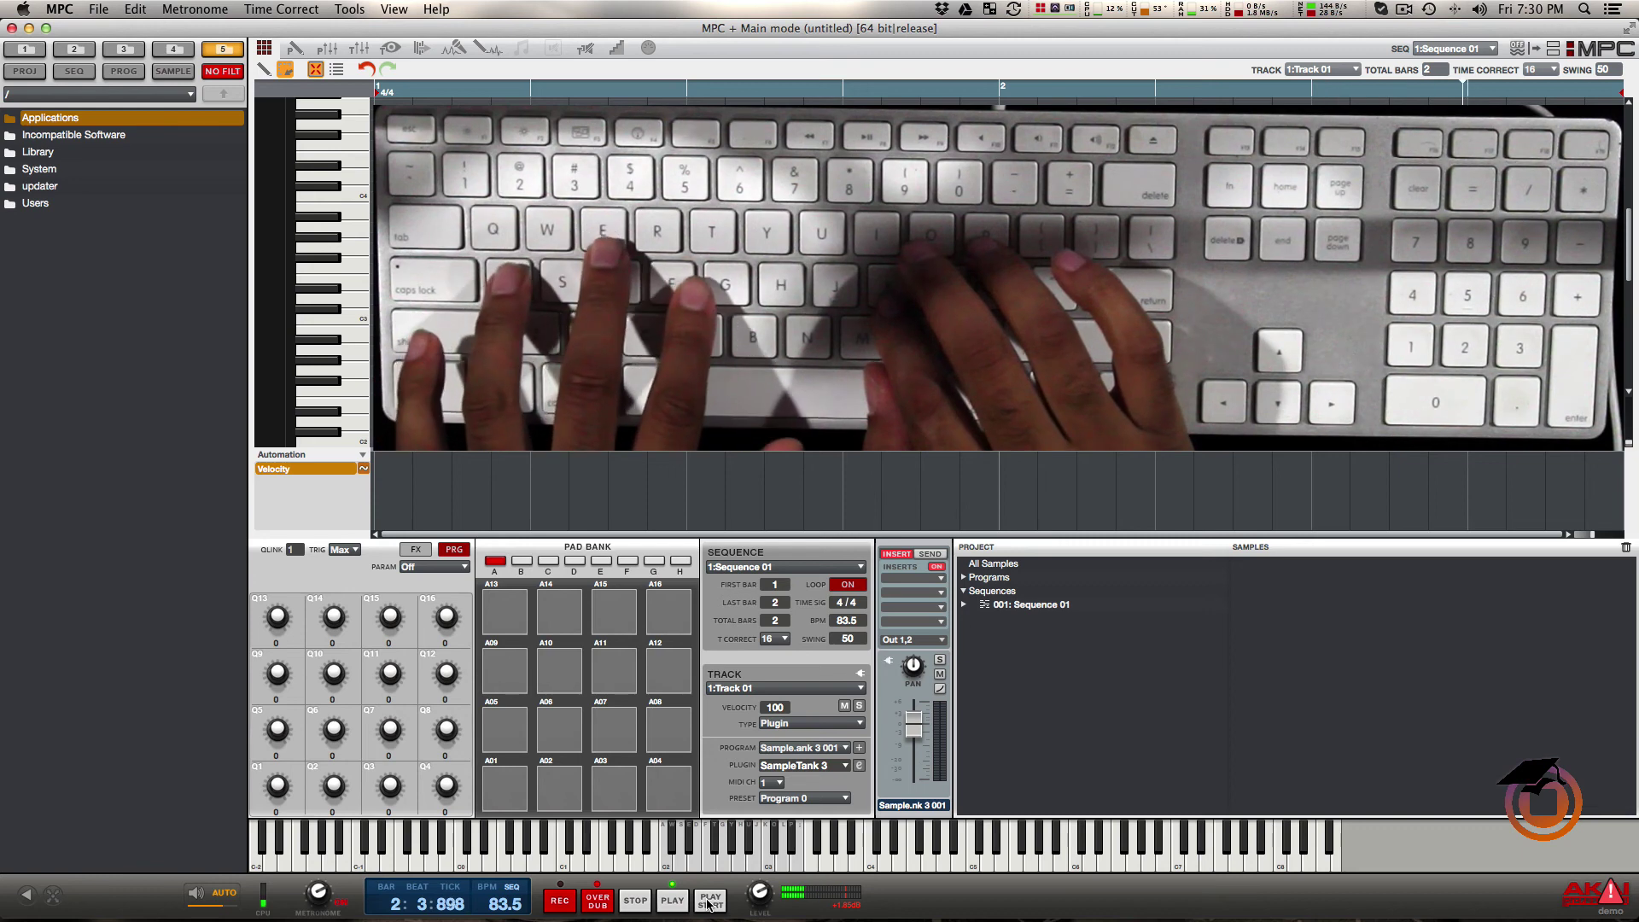
key("a")
key("e")
key("g")
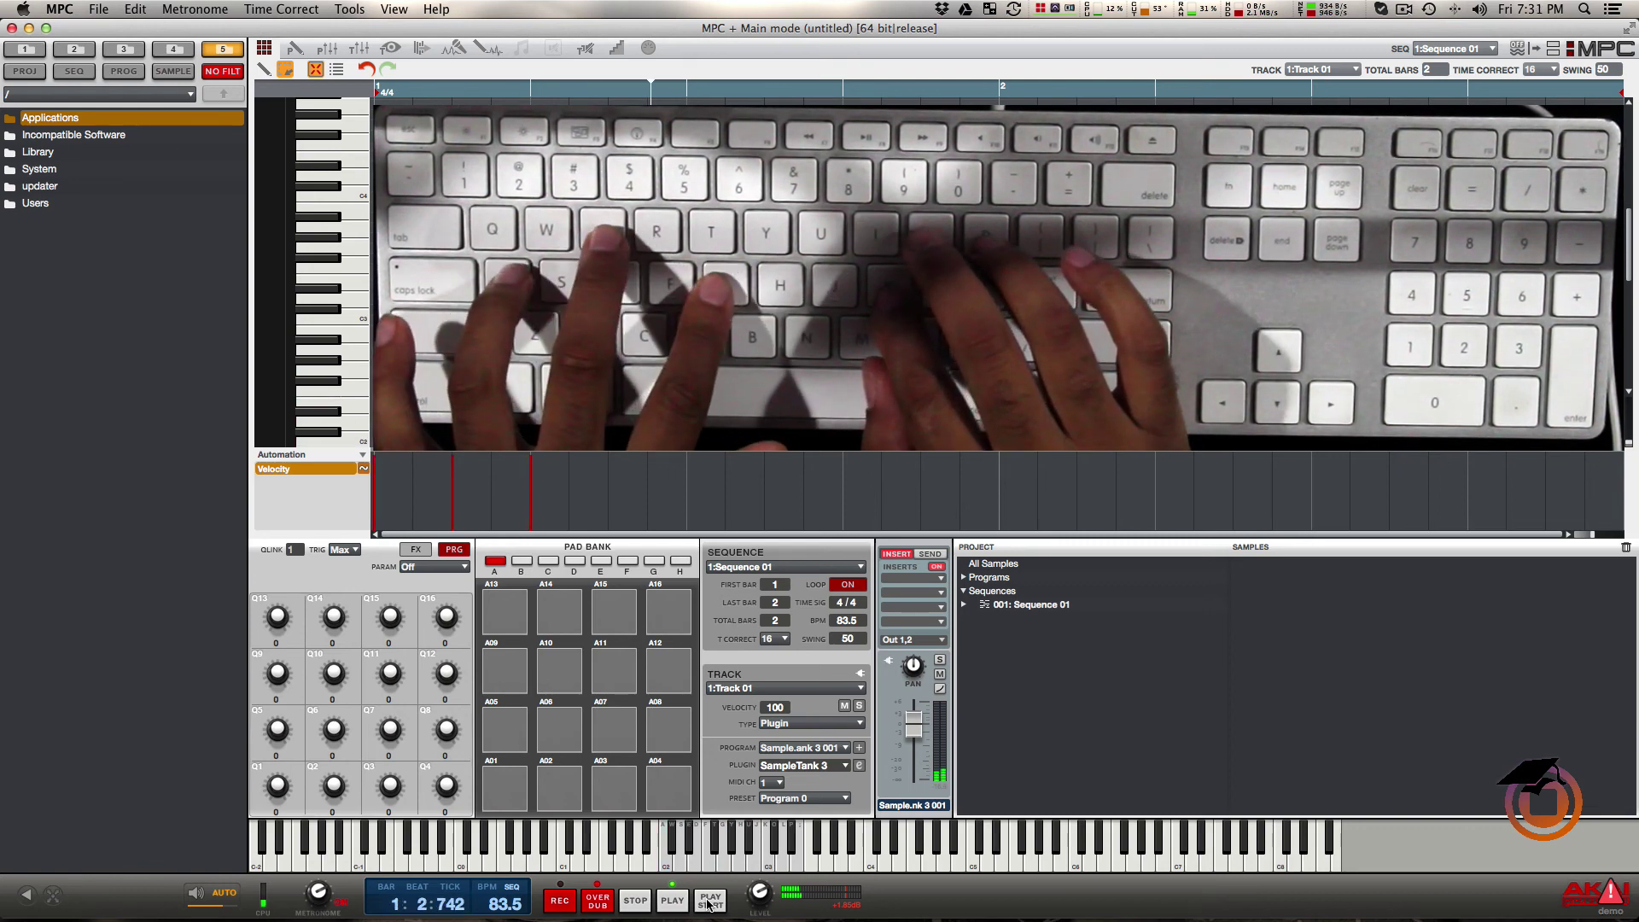
key("a")
key("e")
key("g")
key("k")
key("p")
Record single notes C2, D#2 and G2, then a G major chord on beat 3
key("a")
key("e")
key("g")
key("s")
key("g")
key("j")
key("l")
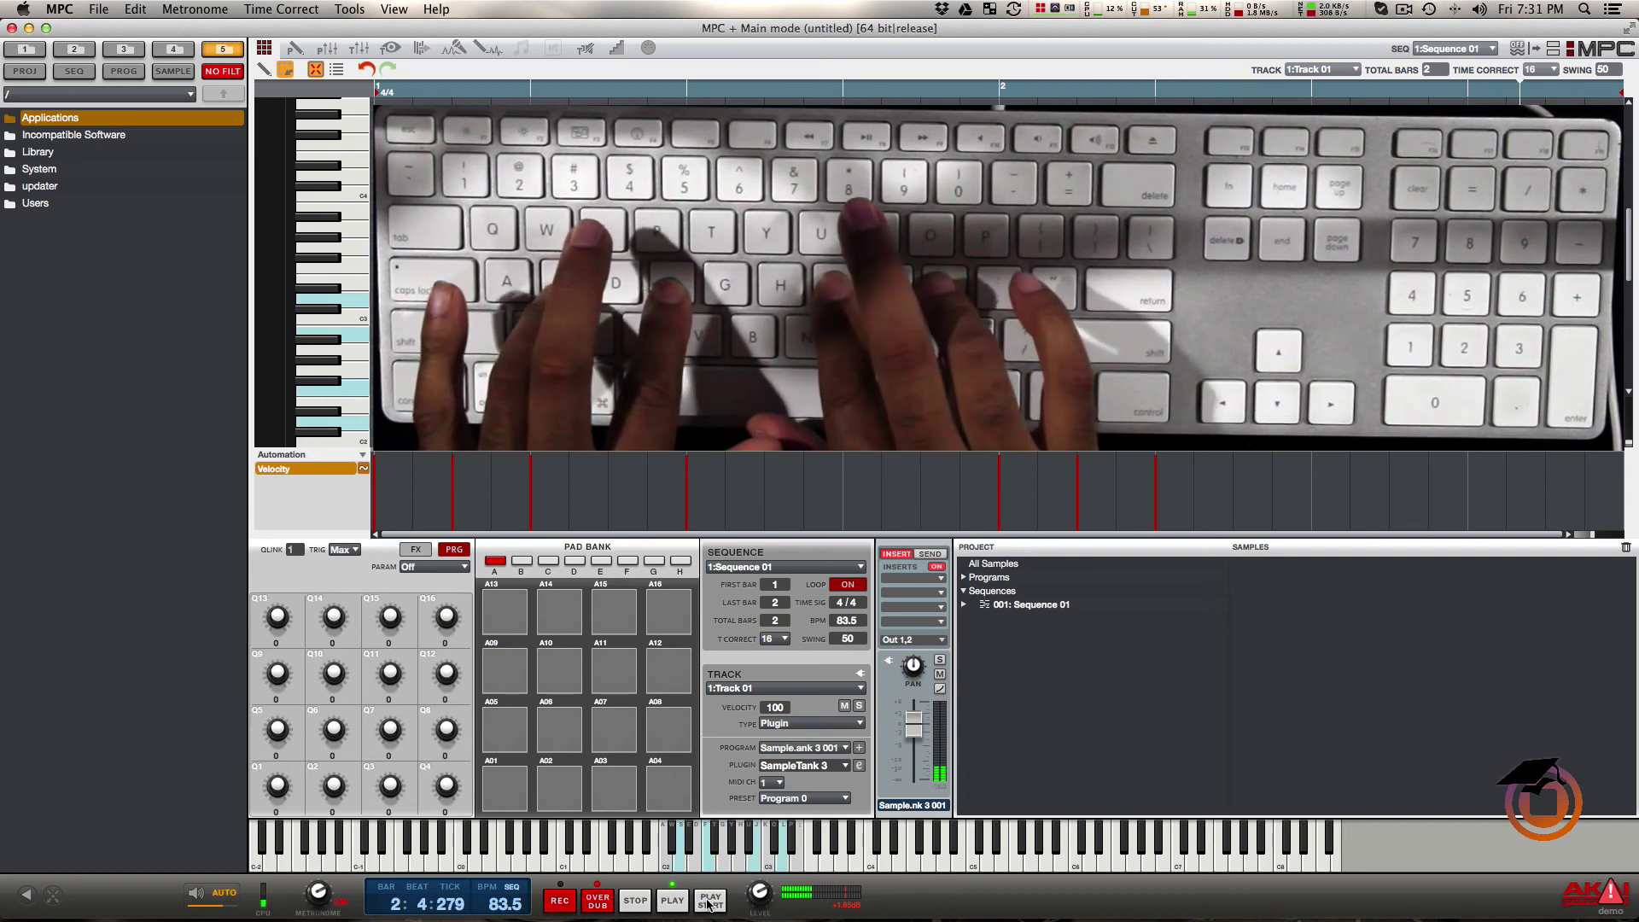